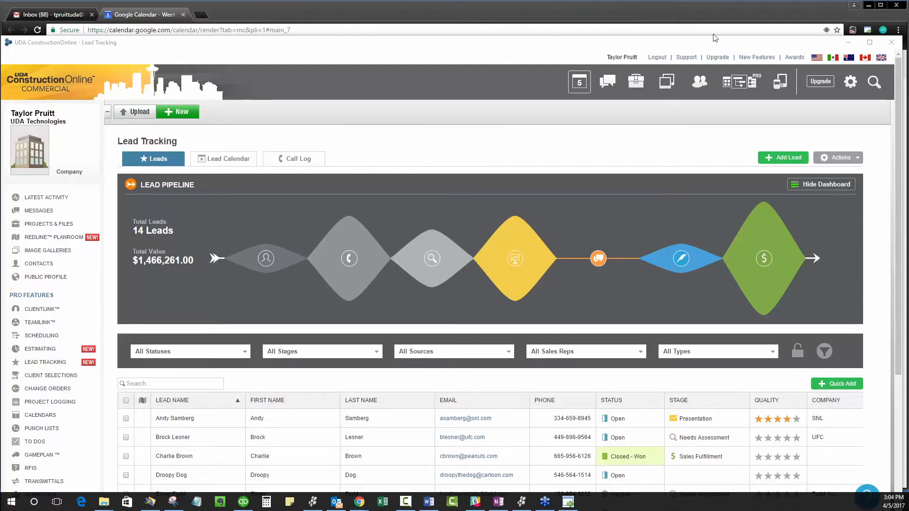
Step: Maximize the window and look over the call log, the lead calendar and the full list of leads
{"action": "left_click", "coordinate": [869, 42]}
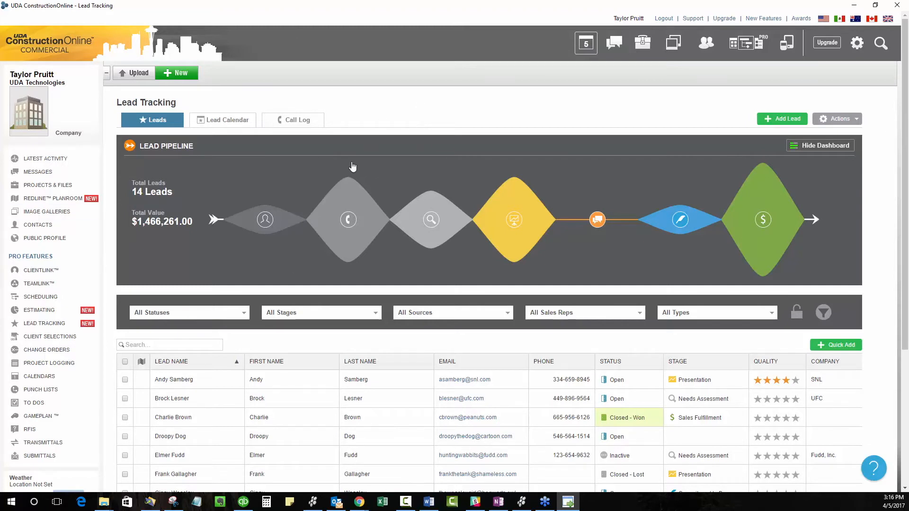
{"action": "left_click", "coordinate": [290, 120]}
{"action": "left_click", "coordinate": [222, 120]}
{"action": "left_click", "coordinate": [152, 120]}
{"action": "scroll", "coordinate": [386, 112], "scroll_direction": "down", "scroll_amount": 1}
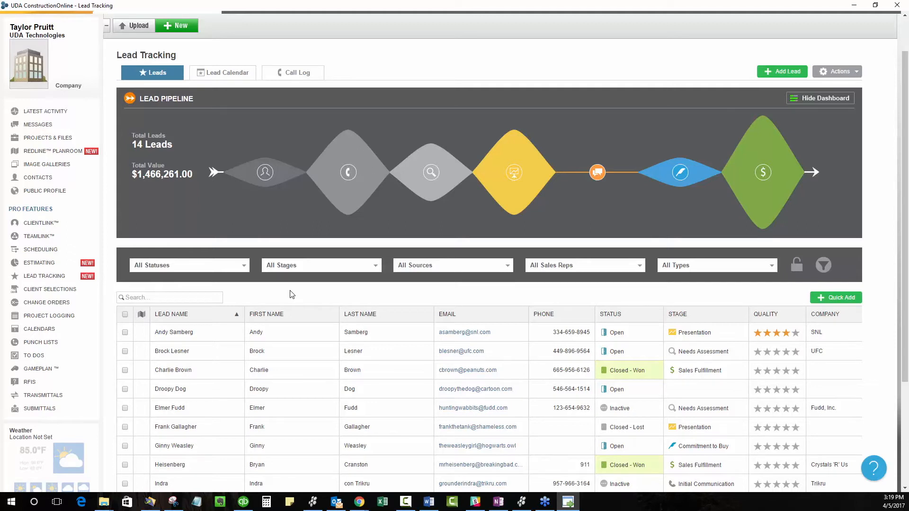
{"action": "scroll", "coordinate": [463, 329], "scroll_direction": "down", "scroll_amount": 3}
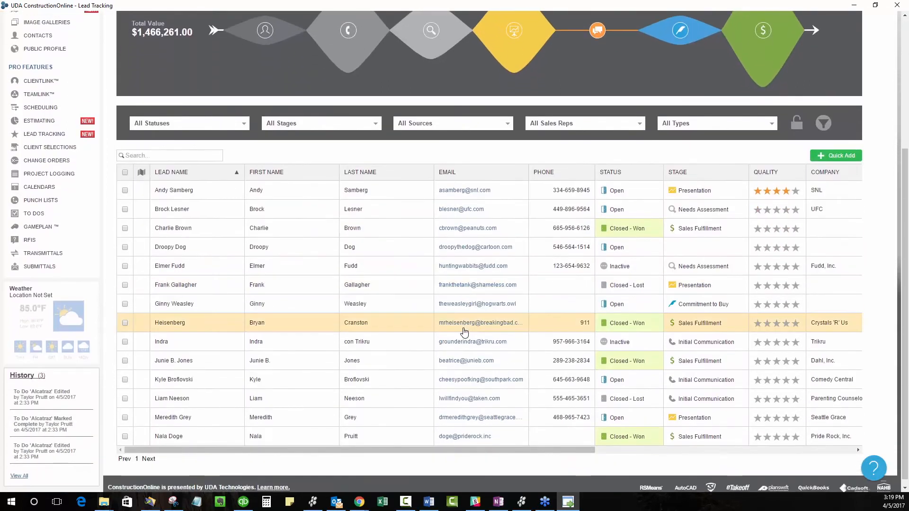
{"action": "scroll", "coordinate": [531, 457], "scroll_direction": "up", "scroll_amount": 1}
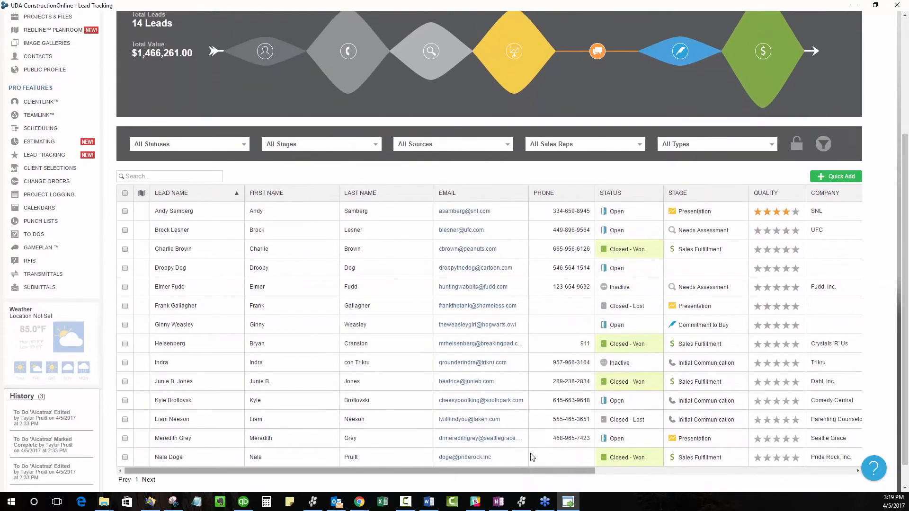
{"action": "scroll", "coordinate": [531, 456], "scroll_direction": "up", "scroll_amount": 3}
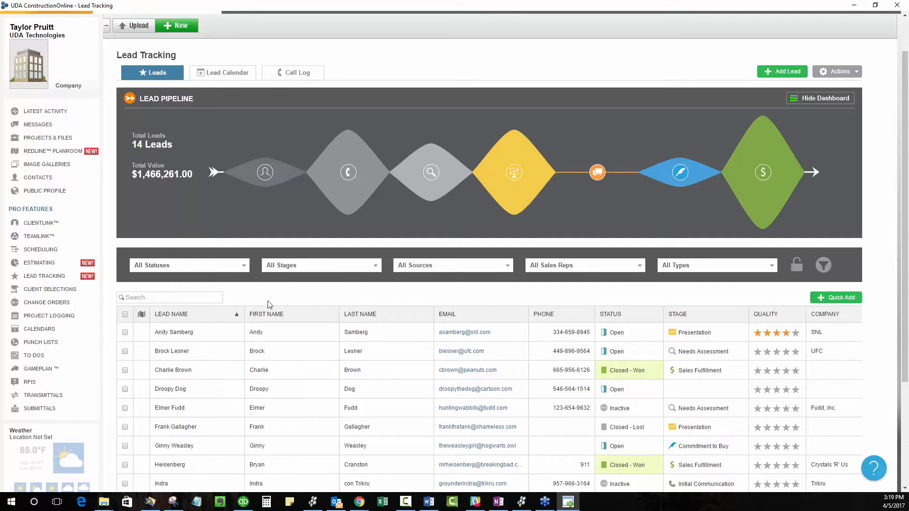
Step: Review the general, details, events and attached files sections of a new lead form, and close it without saving
{"action": "left_click", "coordinate": [780, 73]}
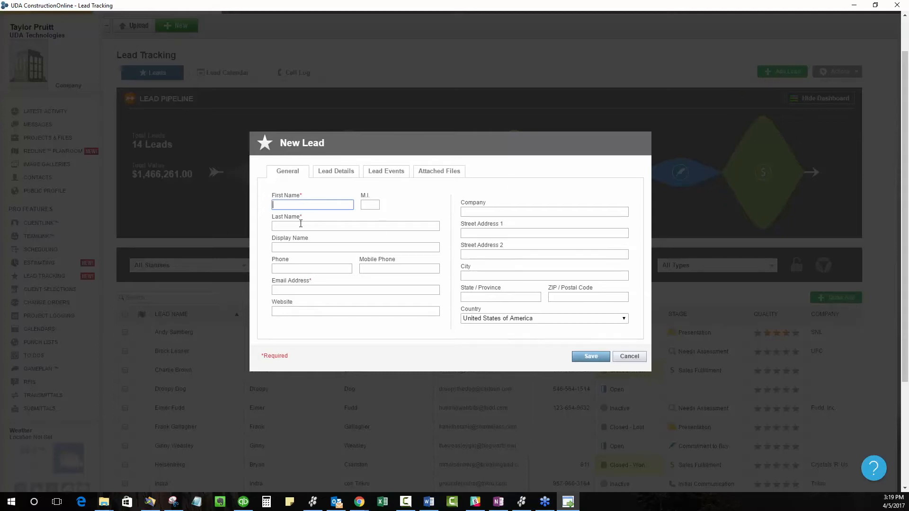
{"action": "left_click", "coordinate": [335, 172]}
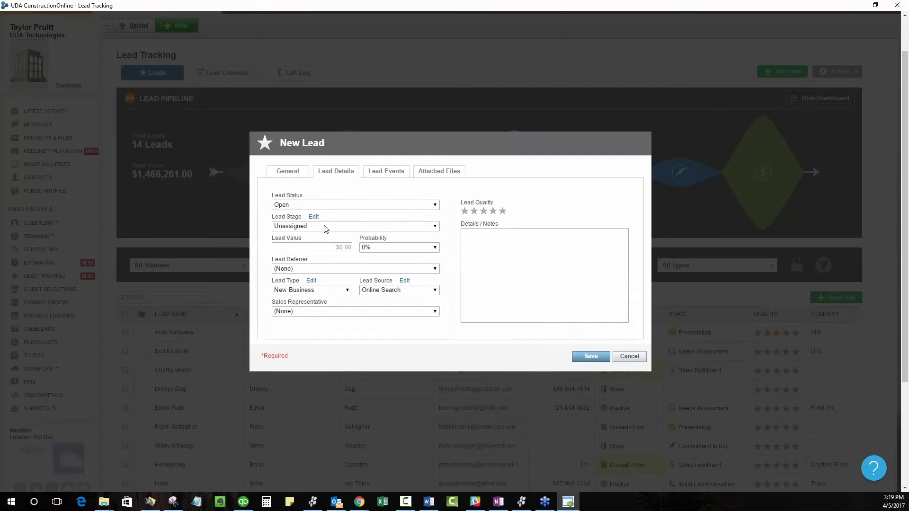
{"action": "left_click", "coordinate": [384, 174]}
{"action": "left_click", "coordinate": [421, 173]}
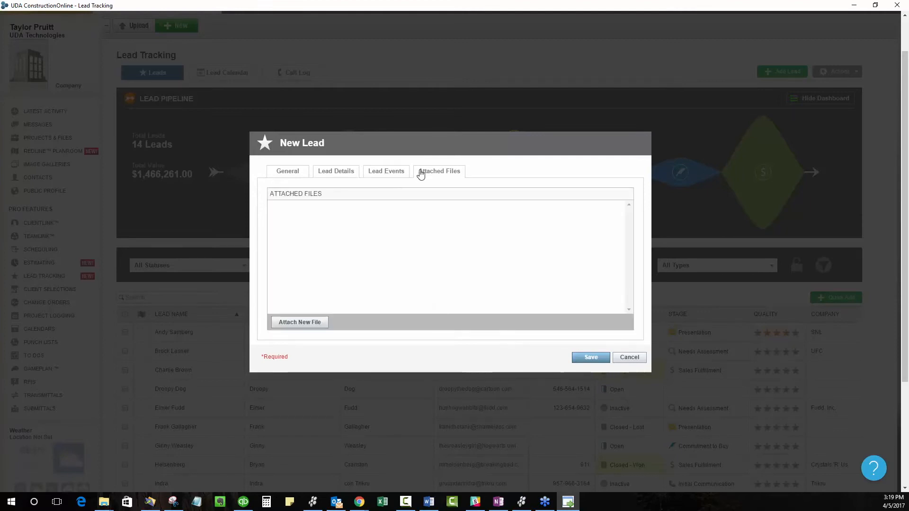
{"action": "left_click", "coordinate": [620, 361]}
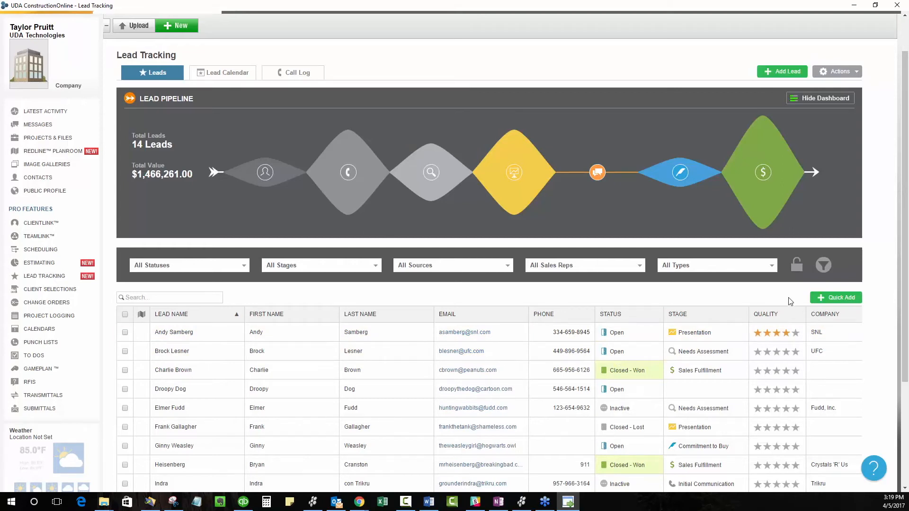
Step: Start a quick-add lead row and enter the contact's full name as the lead name
{"action": "left_click", "coordinate": [835, 297]}
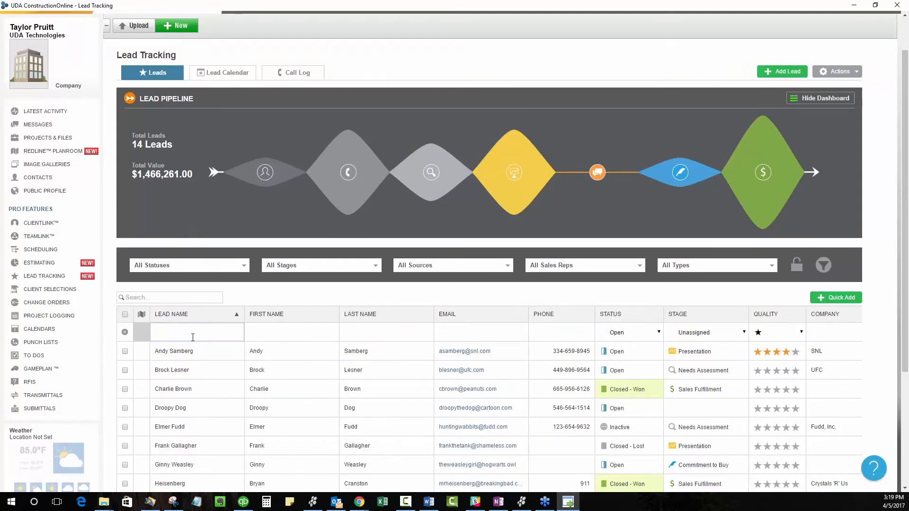
{"action": "key", "text": "Tab"}
{"action": "key", "text": "Tab"}
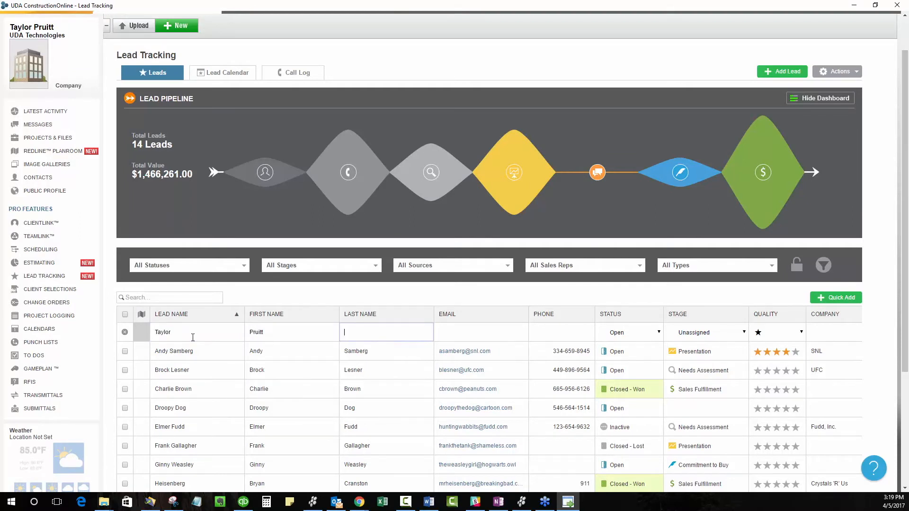
{"action": "left_click", "coordinate": [193, 337]}
{"action": "type", "text": "Pruitt"}
{"action": "key", "text": "Tab"}
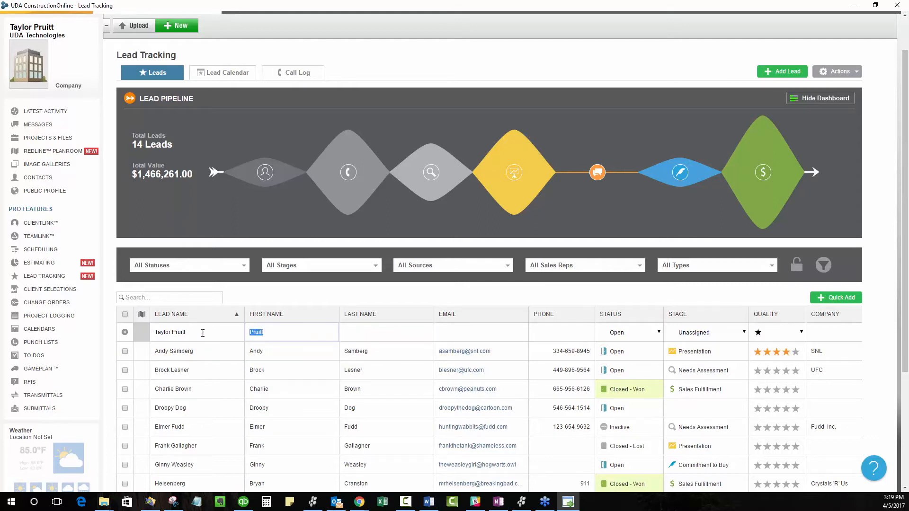
Step: Fill in the new lead's first name and last name in their own columns
{"action": "key", "text": "Tab"}
{"action": "left_click", "coordinate": [156, 332]}
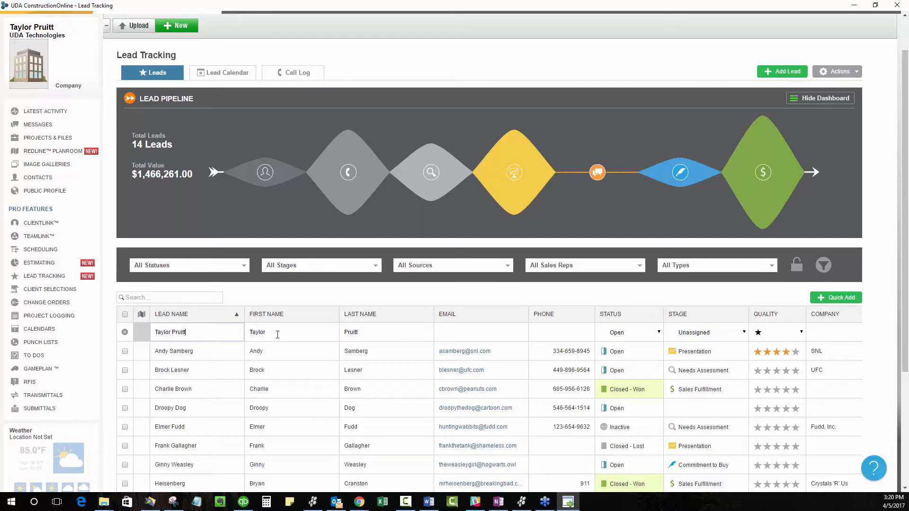
Step: Enter the new lead's e-mail address and phone number
{"action": "left_click", "coordinate": [476, 335]}
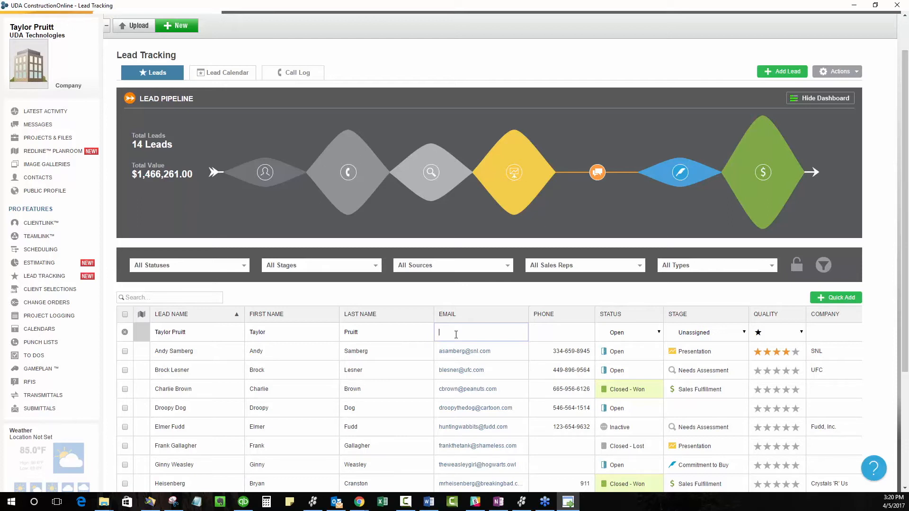
{"action": "key", "text": "Tab"}
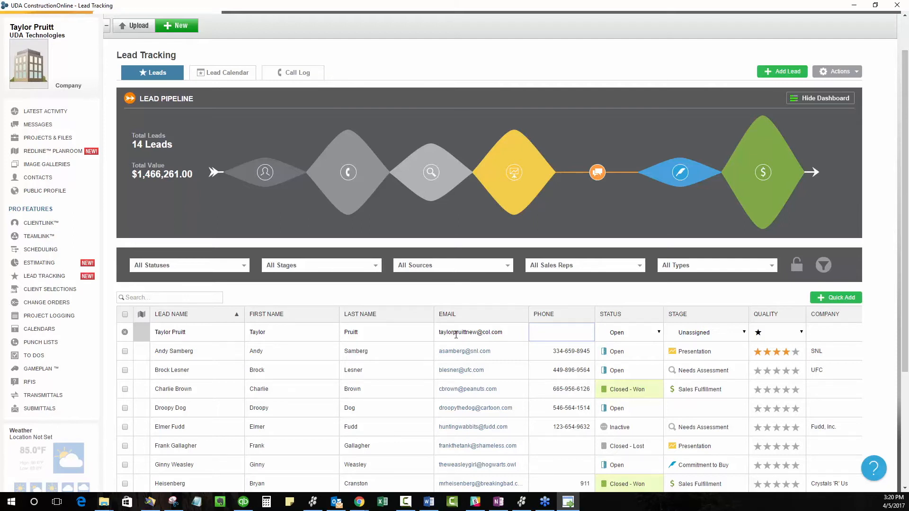
{"action": "type", "text": "123-456-7890"}
{"action": "key", "text": "Tab"}
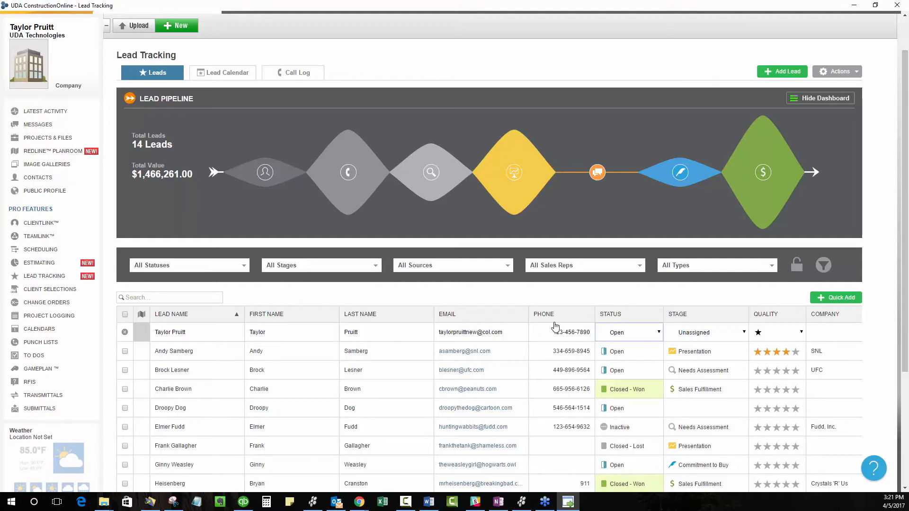
Step: Set the new lead's status to Open and its stage to Initial Communication
{"action": "left_click", "coordinate": [667, 334]}
{"action": "left_click", "coordinate": [653, 334]}
{"action": "left_click", "coordinate": [653, 334]}
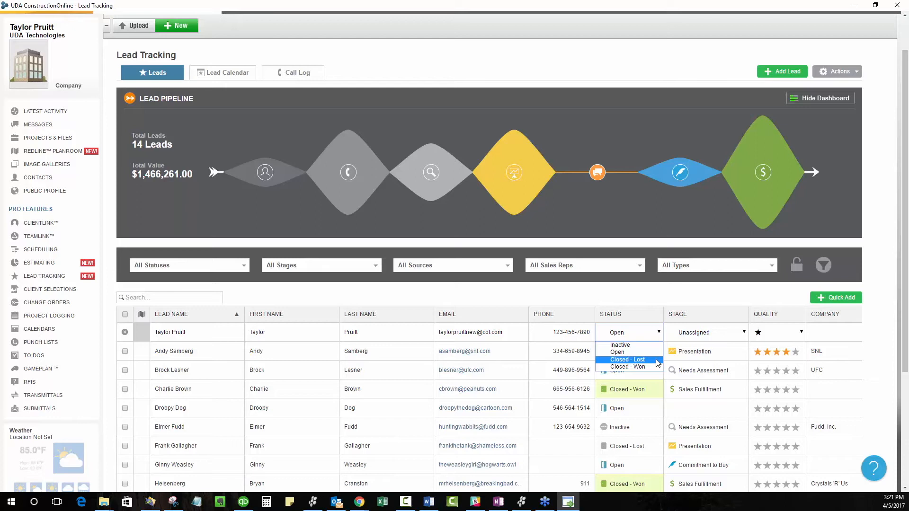
{"action": "left_click", "coordinate": [630, 353]}
{"action": "left_click", "coordinate": [709, 337]}
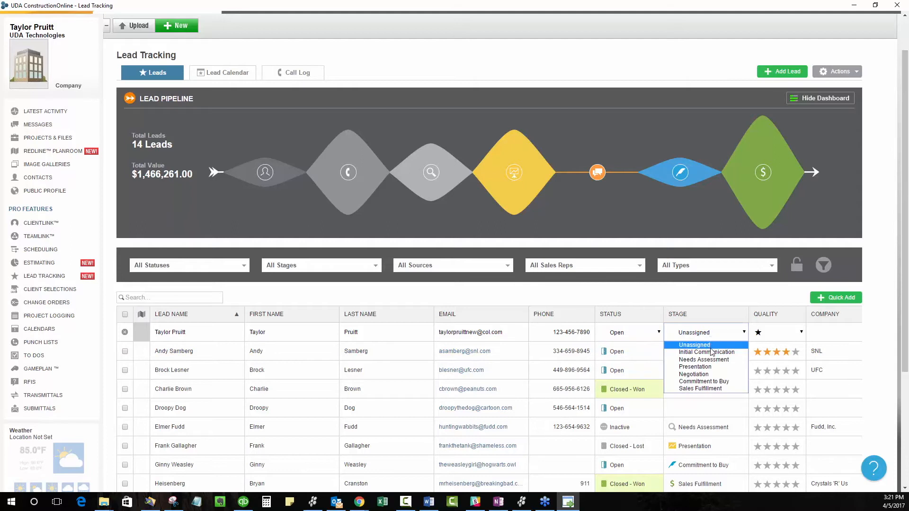
{"action": "left_click", "coordinate": [709, 352]}
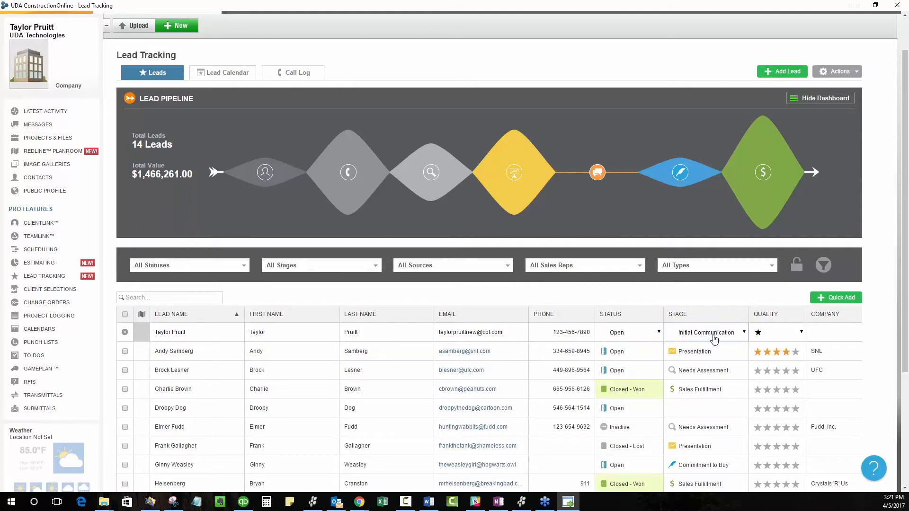
{"action": "left_click", "coordinate": [714, 337]}
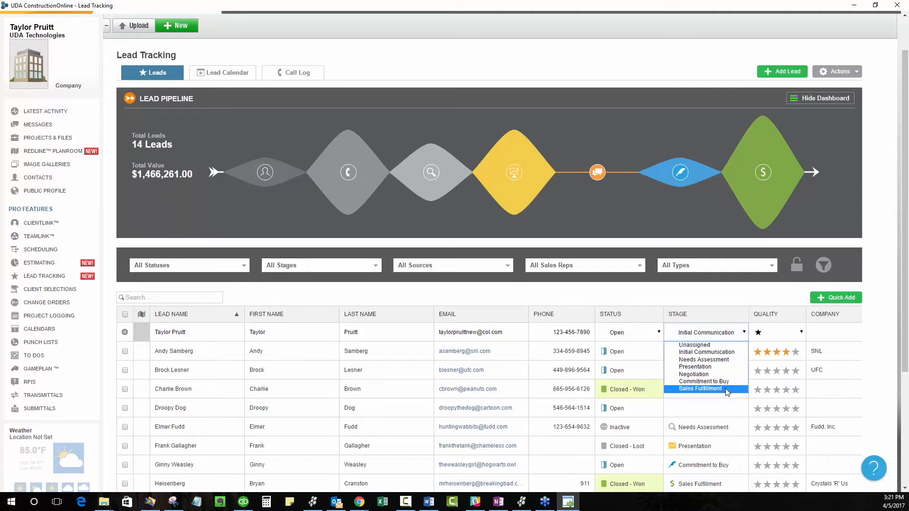
{"action": "left_click", "coordinate": [723, 367]}
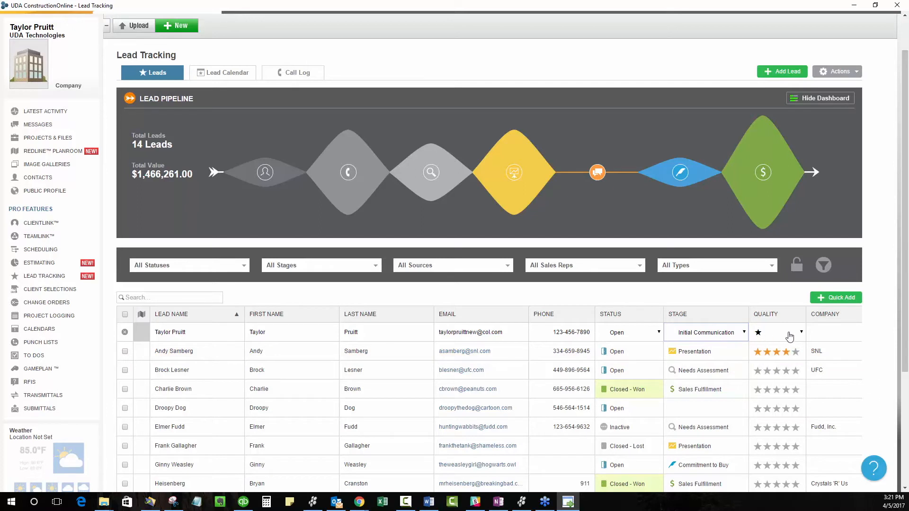
Step: Enter UDA Technologies as the new lead's company, save the row and check it in the lead list
{"action": "left_click", "coordinate": [812, 329]}
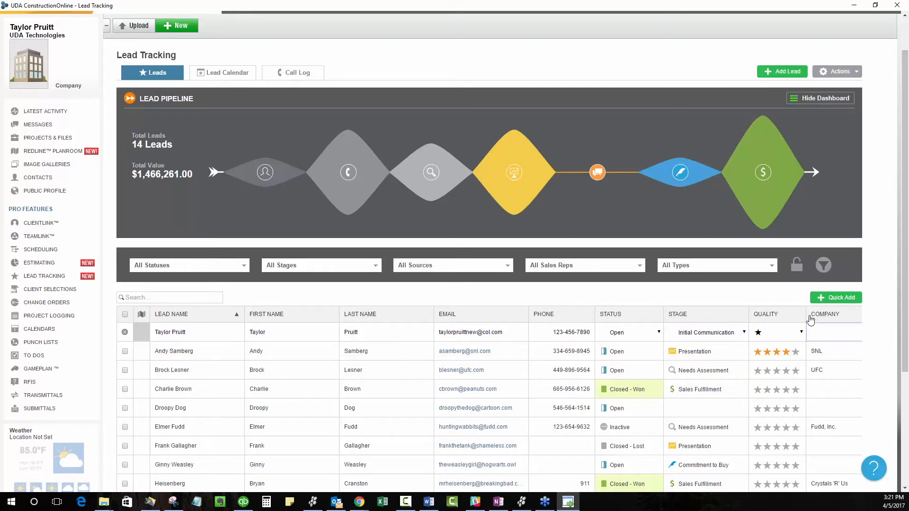
{"action": "type", "text": "UDA TEchnologies"}
{"action": "key", "text": "BackSpace"}
{"action": "key", "text": "BackSpace"}
{"action": "key", "text": "BackSpace"}
{"action": "key", "text": "BackSpace"}
{"action": "key", "text": "BackSpace"}
{"action": "key", "text": "BackSpace"}
{"action": "key", "text": "BackSpace"}
{"action": "key", "text": "BackSpace"}
{"action": "key", "text": "BackSpace"}
{"action": "key", "text": "BackSpace"}
{"action": "type", "text": "echnologies"}
{"action": "key", "text": "Return"}
{"action": "scroll", "coordinate": [791, 287], "scroll_direction": "down", "scroll_amount": 3}
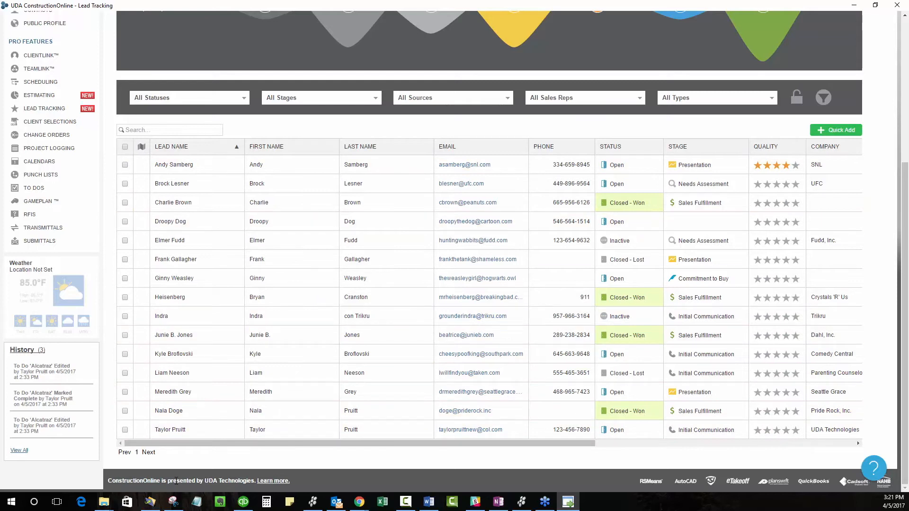
{"action": "mouse_move", "coordinate": [510, 448]}
{"action": "left_mouse_down"}
{"action": "mouse_move", "coordinate": [525, 448]}
{"action": "mouse_move", "coordinate": [509, 448]}
{"action": "left_mouse_up"}
Step: Filter the leads by the Presentation stage in the pipeline to view its total value, and clear the filter
{"action": "scroll", "coordinate": [454, 284], "scroll_direction": "up", "scroll_amount": 3}
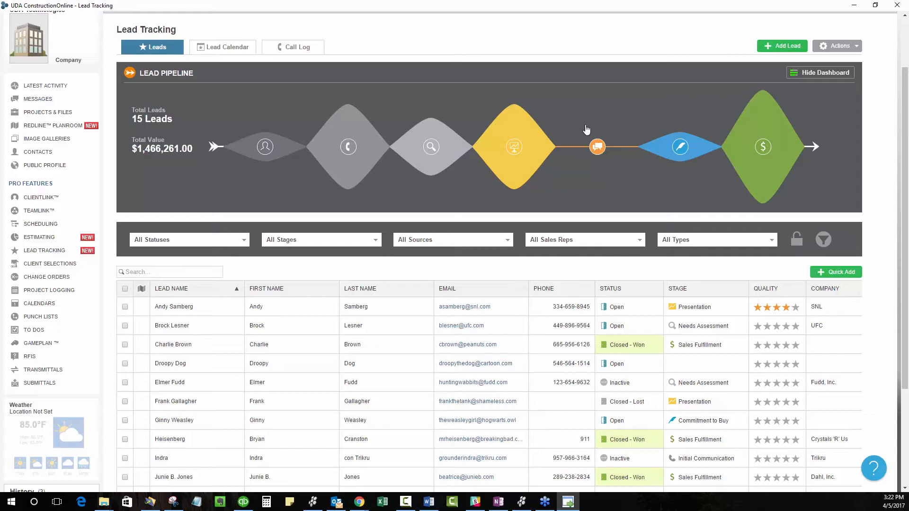
{"action": "left_click", "coordinate": [519, 150]}
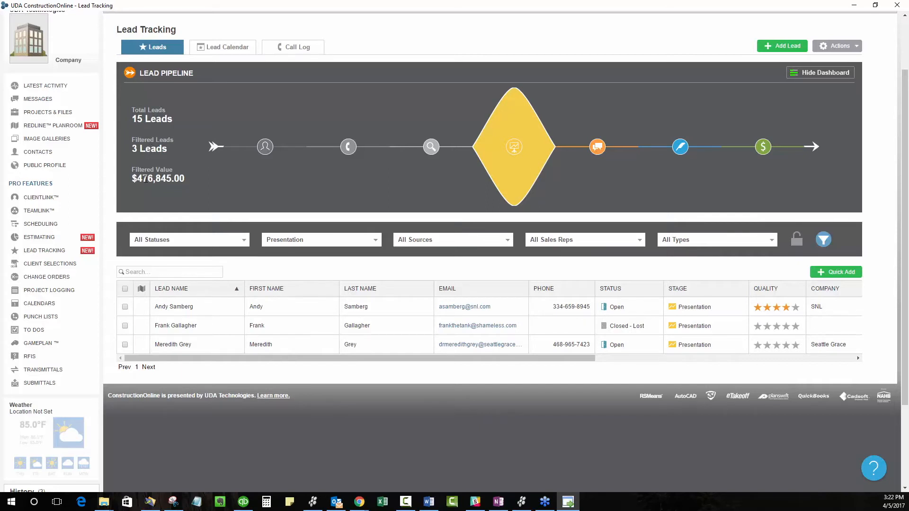
{"action": "left_click", "coordinate": [513, 147]}
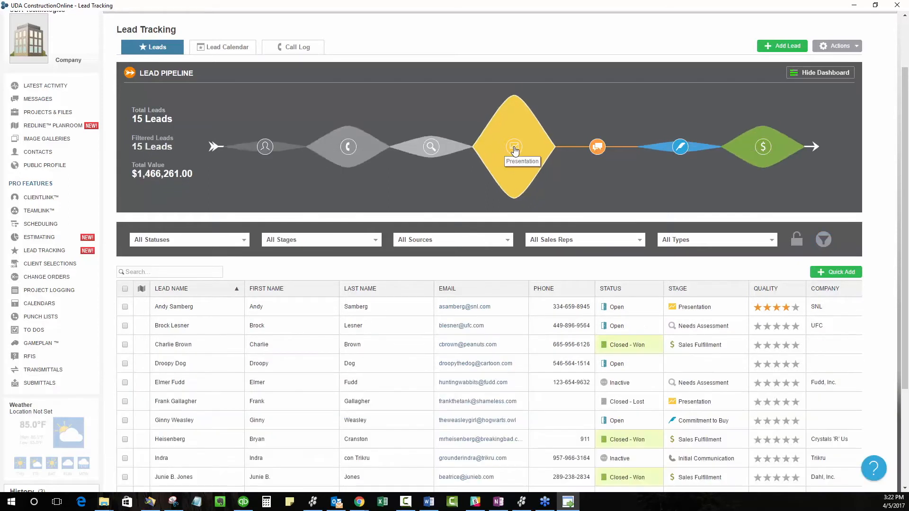
{"action": "left_click_drag", "start_coordinate": [134, 150], "coordinate": [192, 151]}
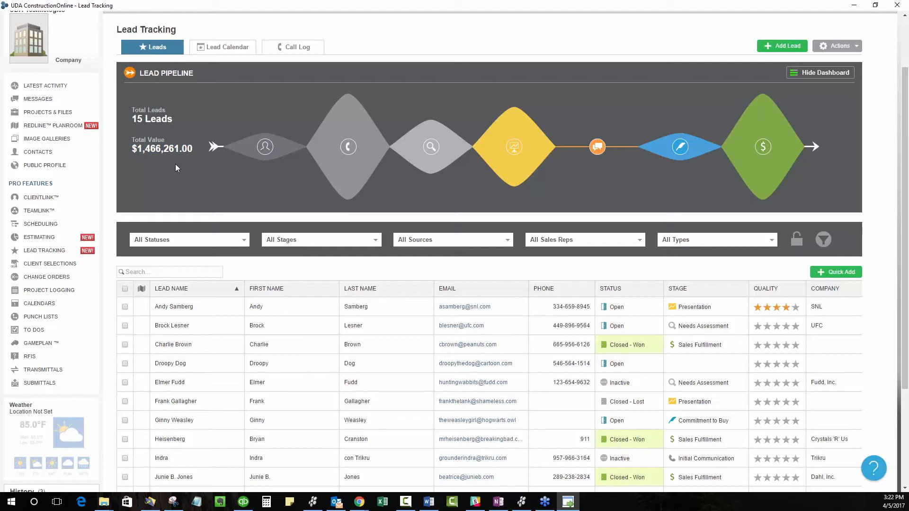
Step: View the pipeline leads by stage: Presentation, Needs Assessment, Initial Communication, Negotiation and Sales Fulfillment
{"action": "left_click", "coordinate": [517, 147]}
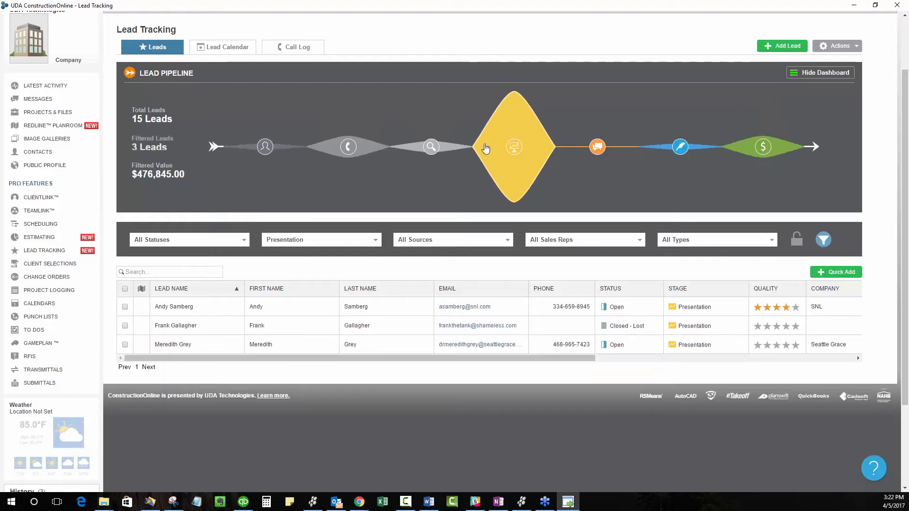
{"action": "left_click", "coordinate": [431, 147]}
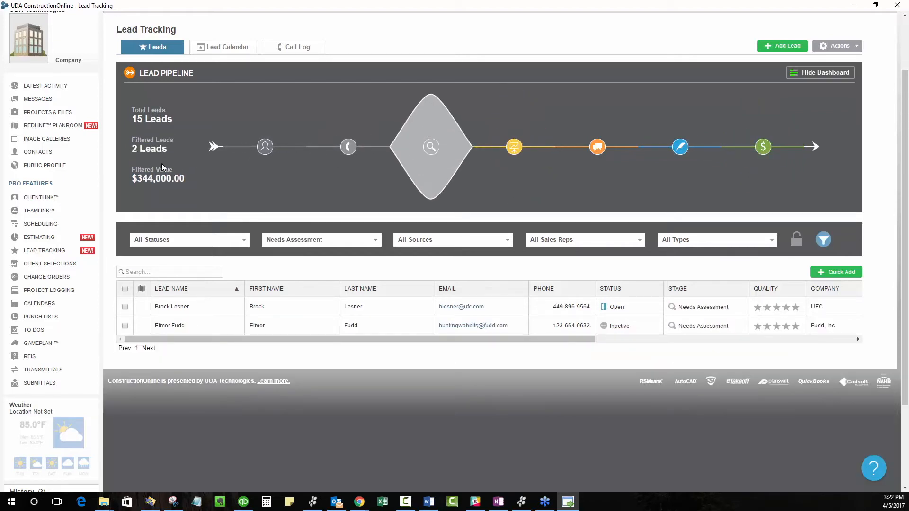
{"action": "left_click", "coordinate": [353, 150]}
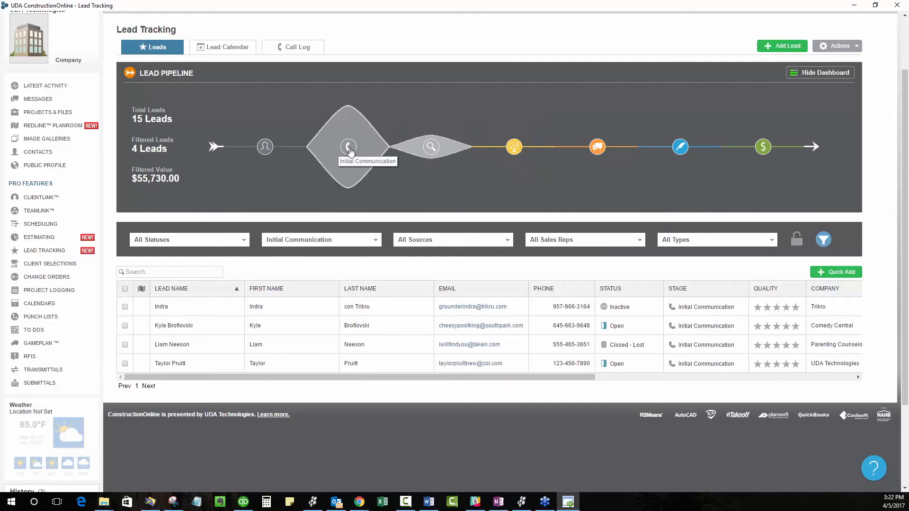
{"action": "left_click", "coordinate": [596, 148]}
{"action": "left_click", "coordinate": [763, 147]}
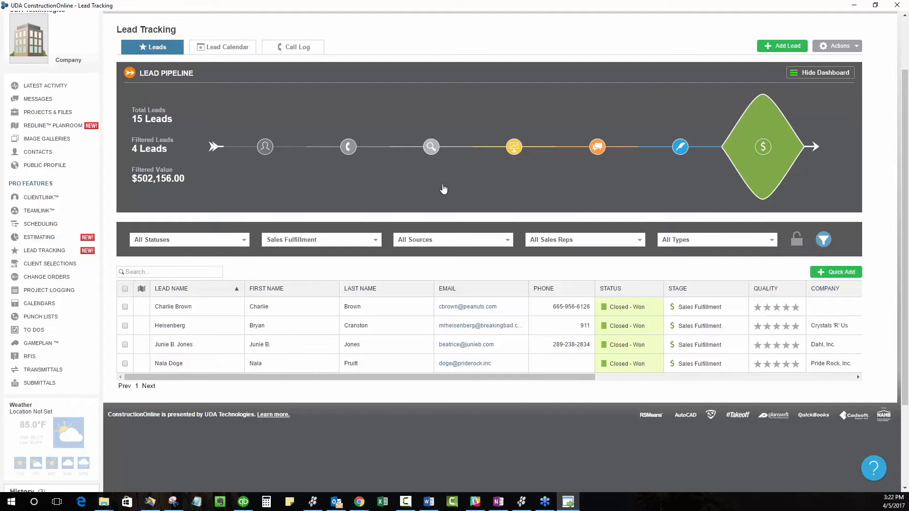
Step: Switch the pipeline filter between Presentation and Needs Assessment, and clear it to list all leads again
{"action": "left_click", "coordinate": [504, 153]}
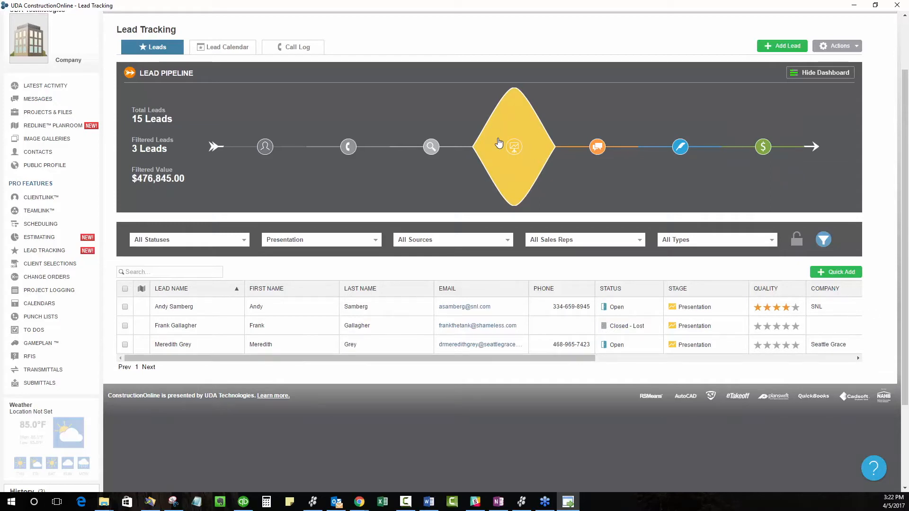
{"action": "left_click", "coordinate": [430, 146]}
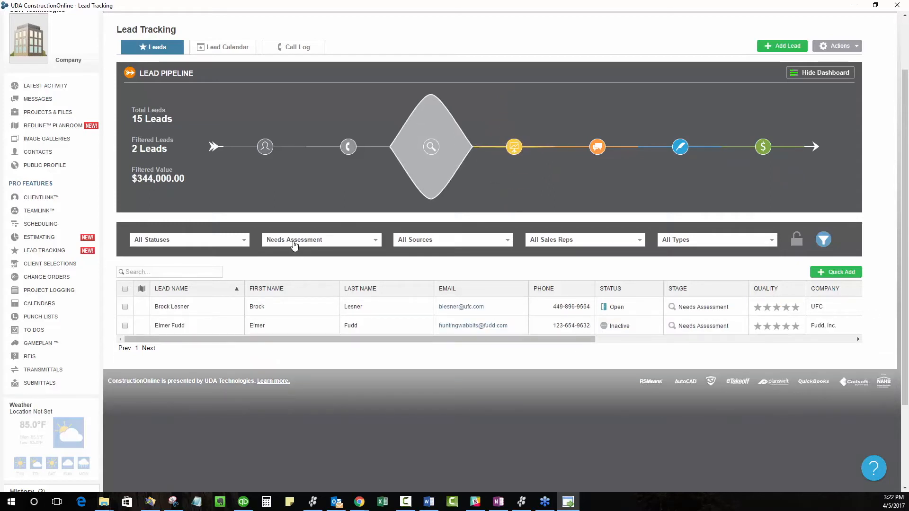
{"action": "left_click", "coordinate": [513, 147]}
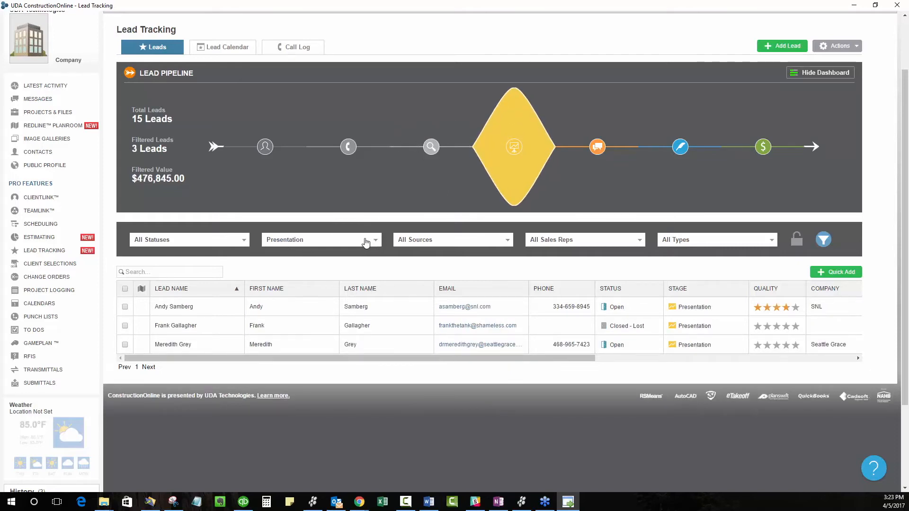
{"action": "left_click", "coordinate": [516, 155]}
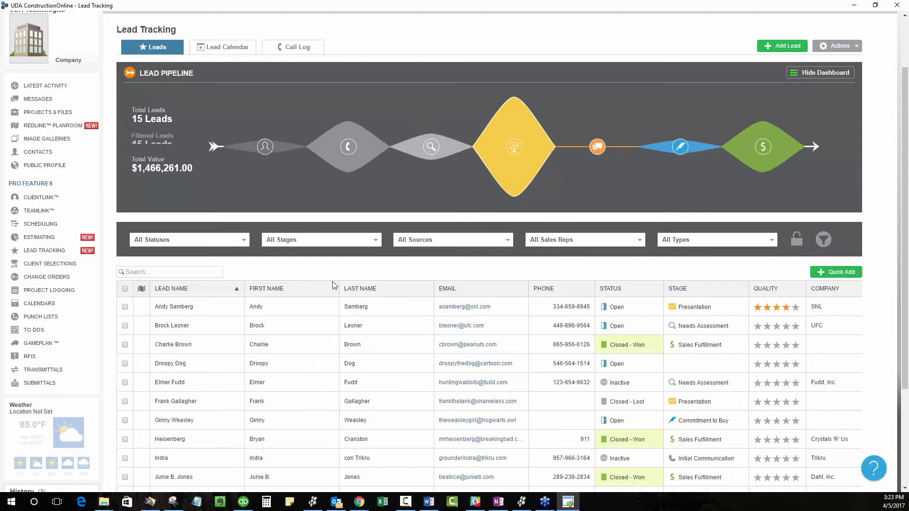
Step: Filter the lead list to Open leads in the Commitment to Buy stage
{"action": "left_click", "coordinate": [243, 240]}
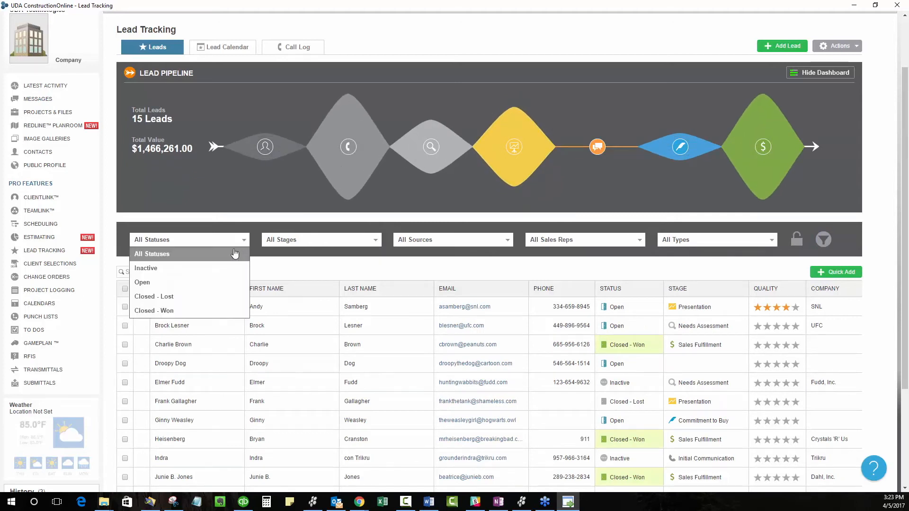
{"action": "left_click", "coordinate": [149, 284]}
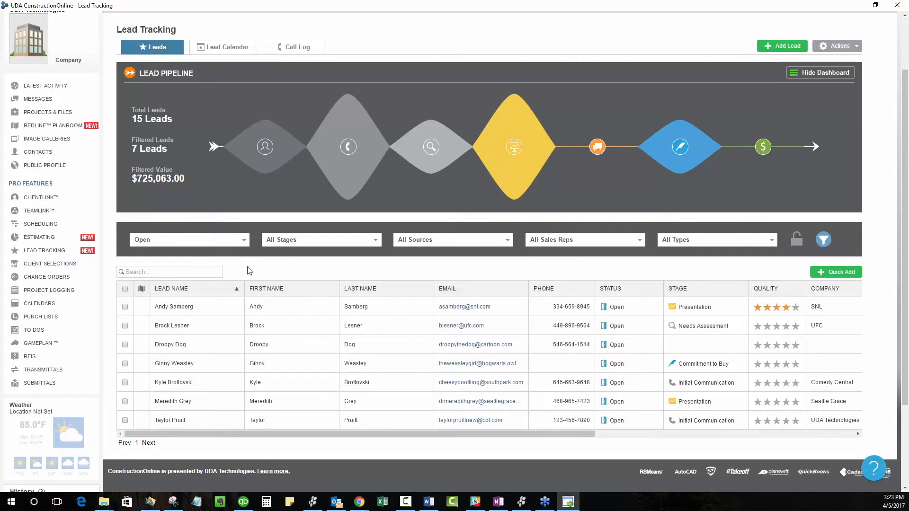
{"action": "left_click", "coordinate": [343, 240]}
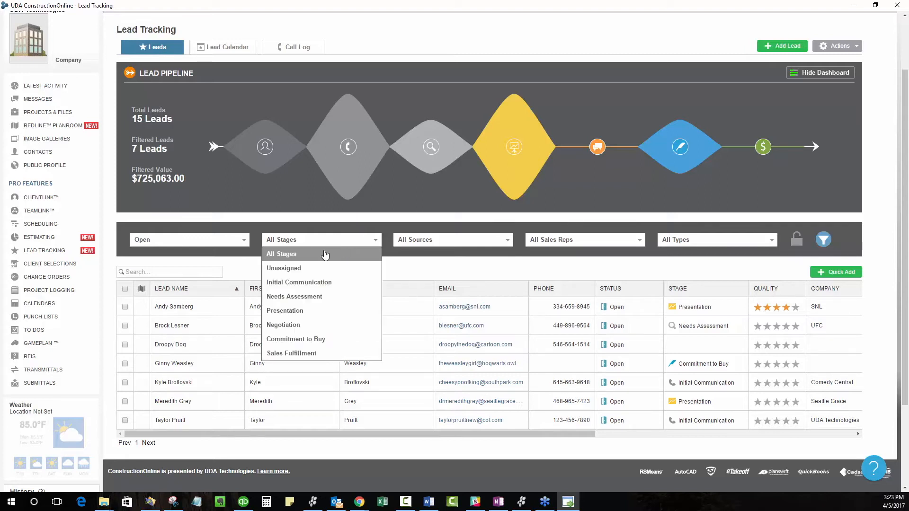
{"action": "left_click", "coordinate": [324, 338]}
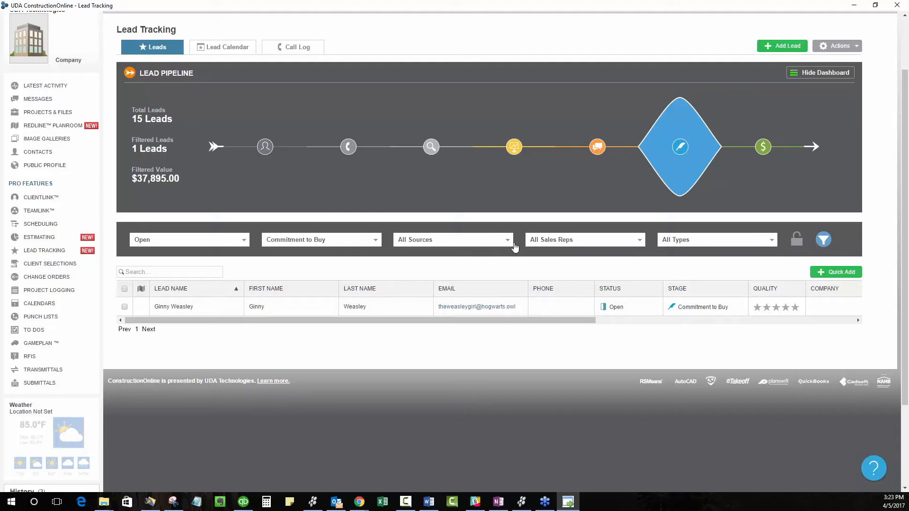
Step: Review the available sales rep, type and source filter options, and clear all lead filters
{"action": "left_click", "coordinate": [580, 244]}
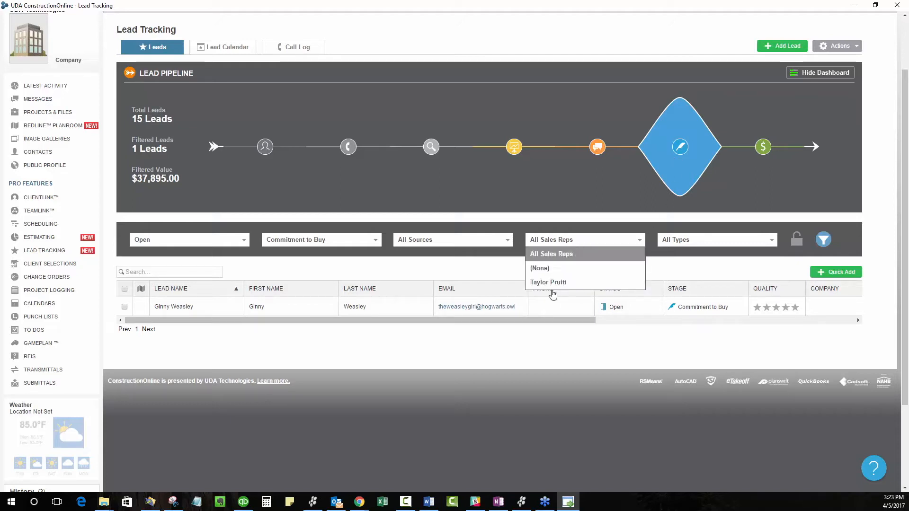
{"action": "left_click", "coordinate": [669, 245]}
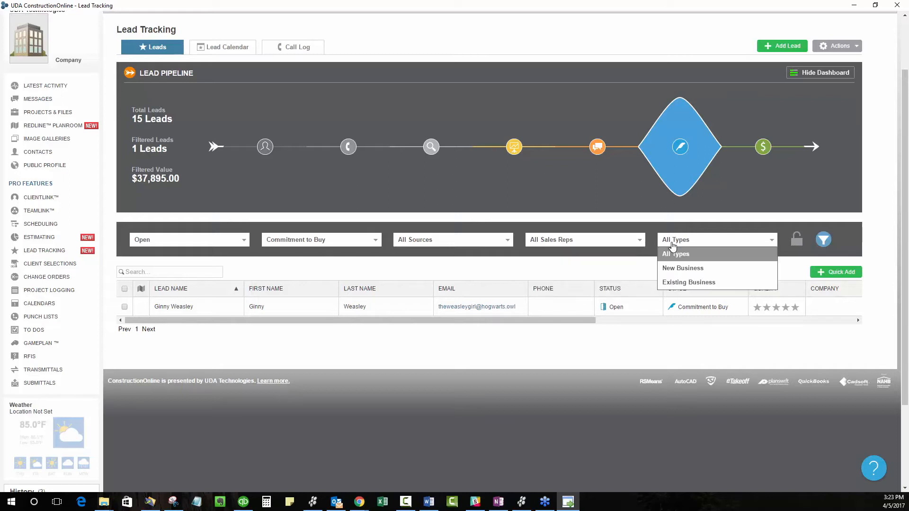
{"action": "left_click", "coordinate": [675, 255]}
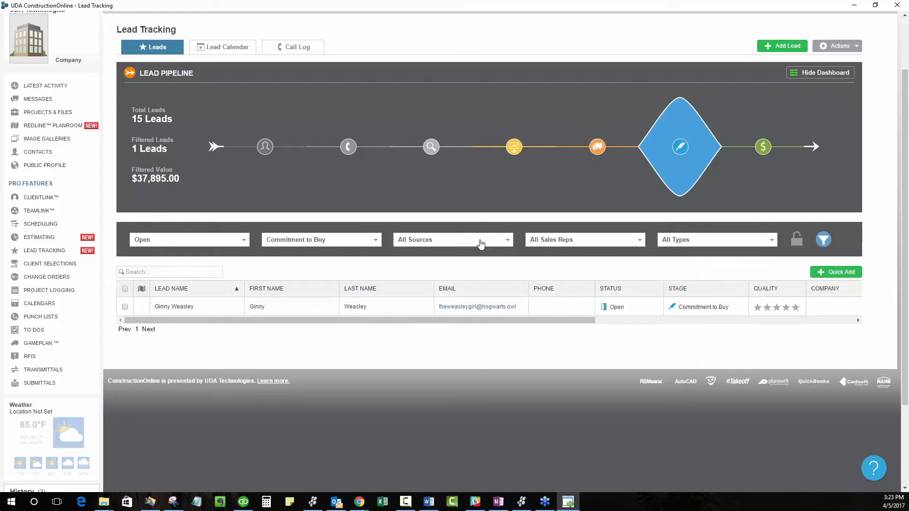
{"action": "left_click", "coordinate": [481, 242]}
{"action": "left_click_drag", "start_coordinate": [510, 279], "coordinate": [511, 286]}
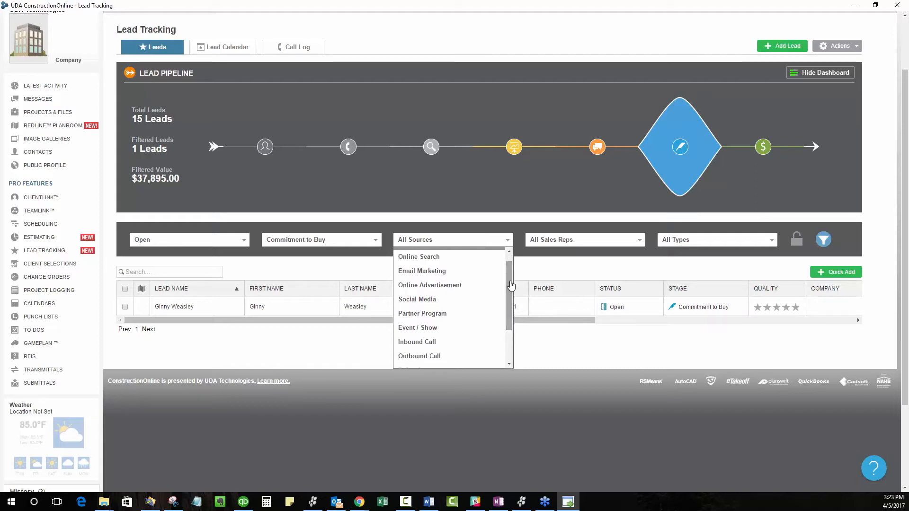
{"action": "left_click", "coordinate": [212, 240]}
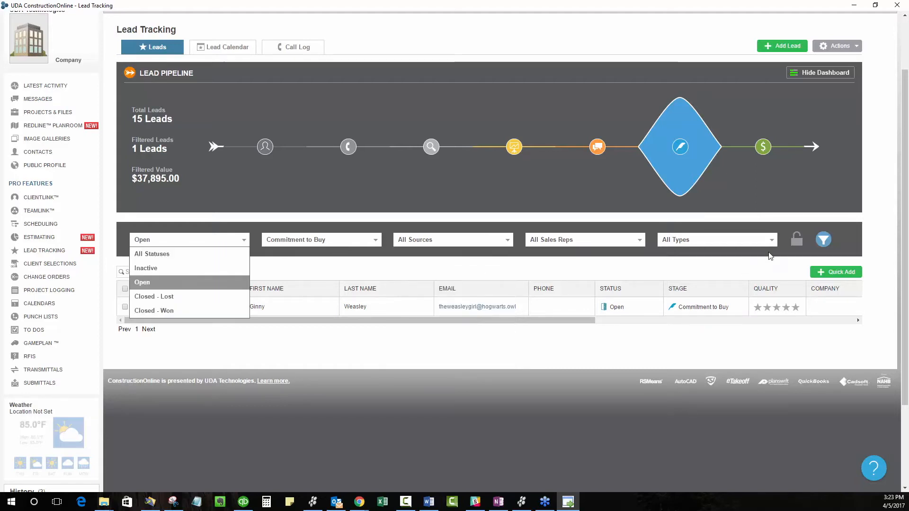
{"action": "left_click", "coordinate": [826, 241]}
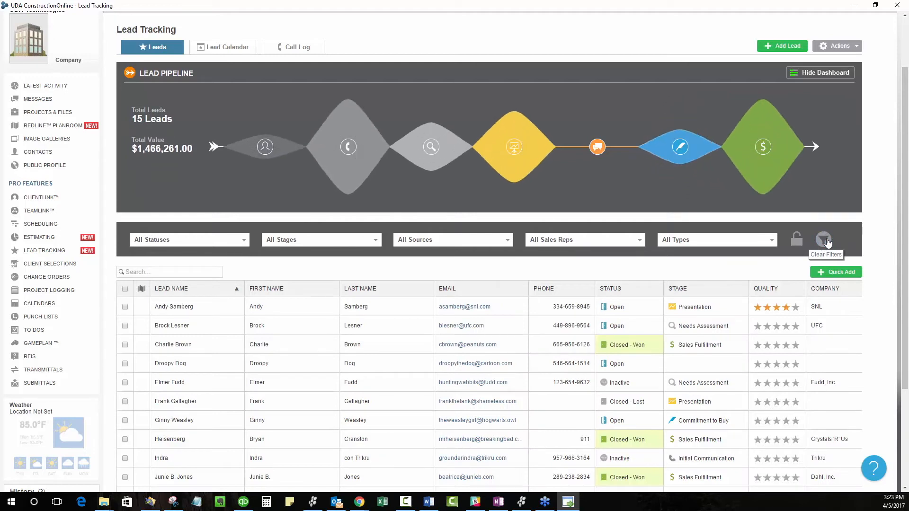
Step: Filter the leads by the Public Profile source, and clear the filter to list all leads again
{"action": "left_click", "coordinate": [486, 243]}
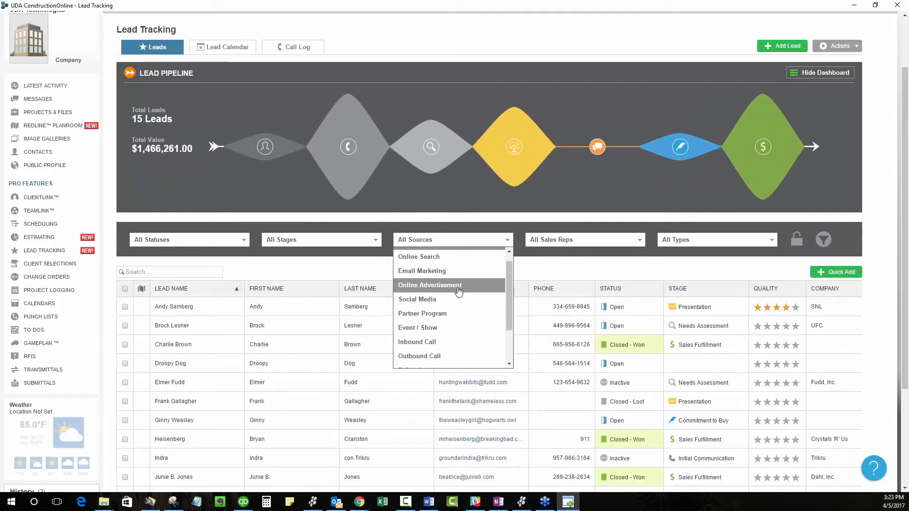
{"action": "scroll", "coordinate": [457, 313], "scroll_direction": "down", "scroll_amount": 2}
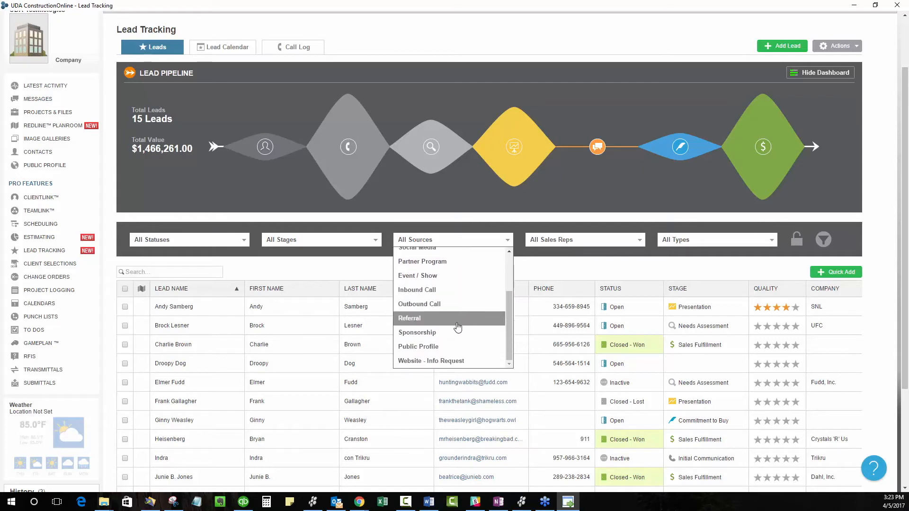
{"action": "left_click", "coordinate": [427, 348]}
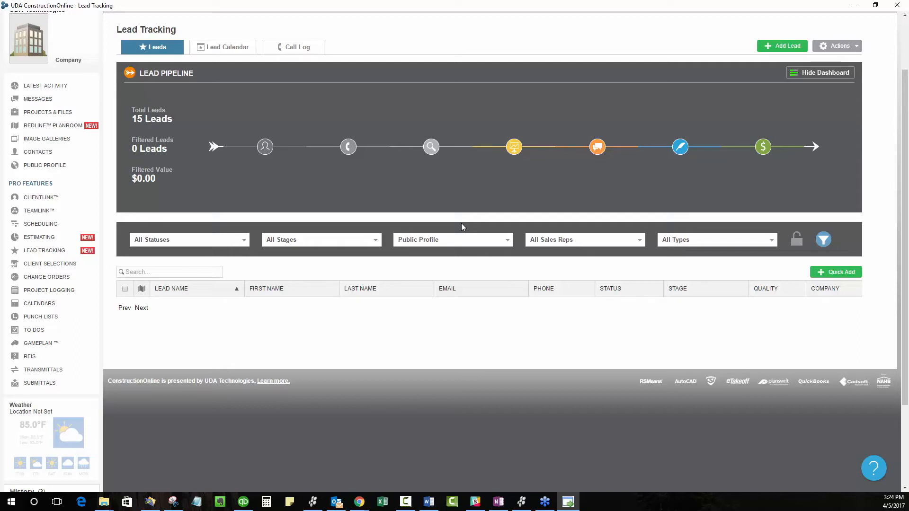
{"action": "left_click", "coordinate": [856, 51]}
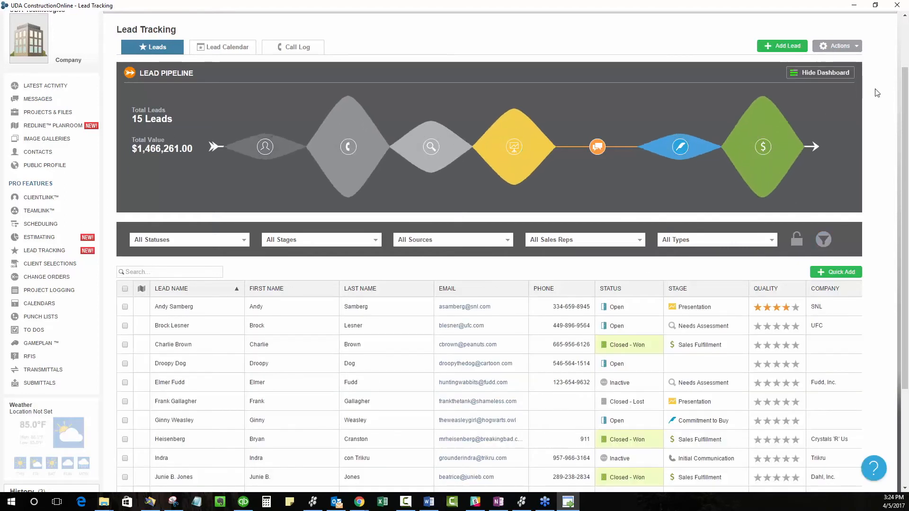
Step: View the lead value and dates of Open leads in the Commitment to Buy stage, and clear the filters
{"action": "left_click", "coordinate": [844, 47]}
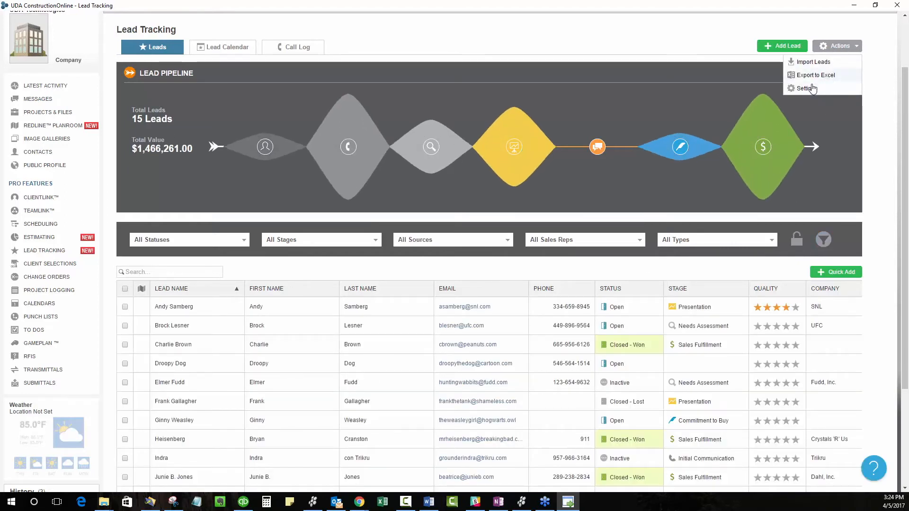
{"action": "left_click", "coordinate": [217, 241]}
{"action": "left_click", "coordinate": [218, 284]}
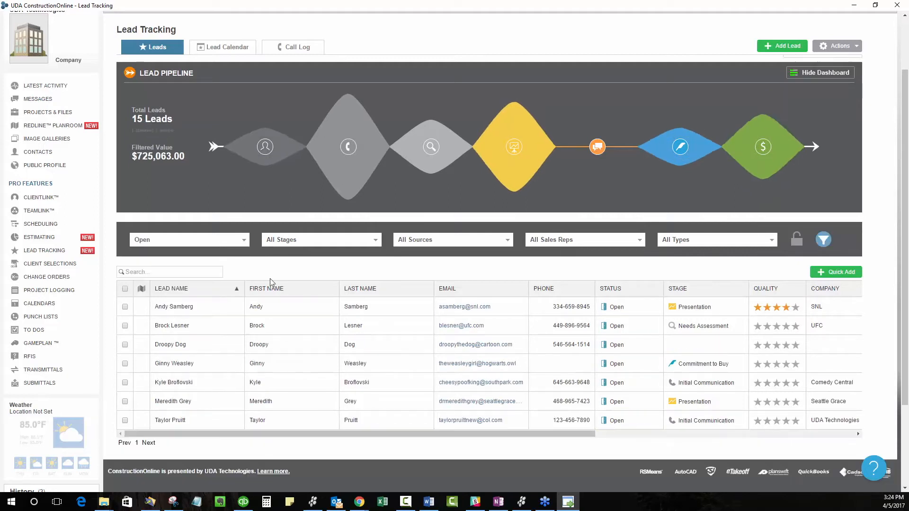
{"action": "left_click", "coordinate": [232, 287]}
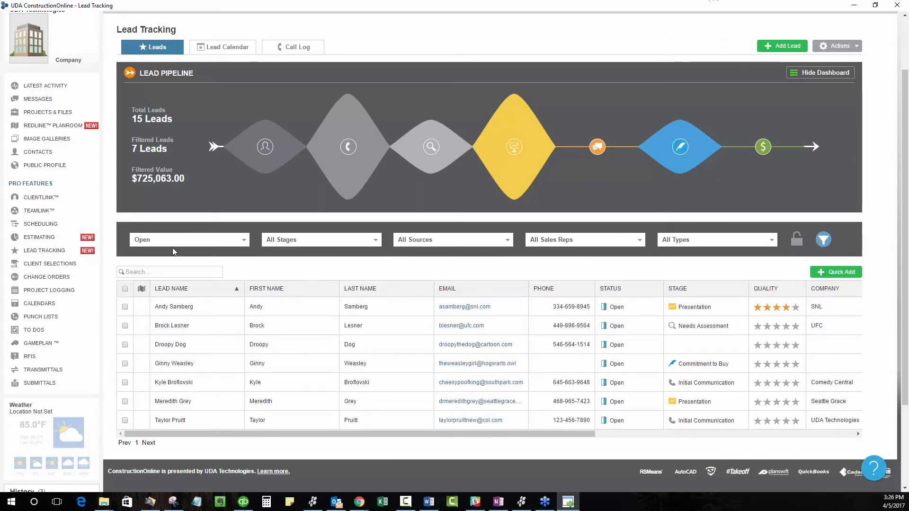
{"action": "left_click", "coordinate": [683, 149]}
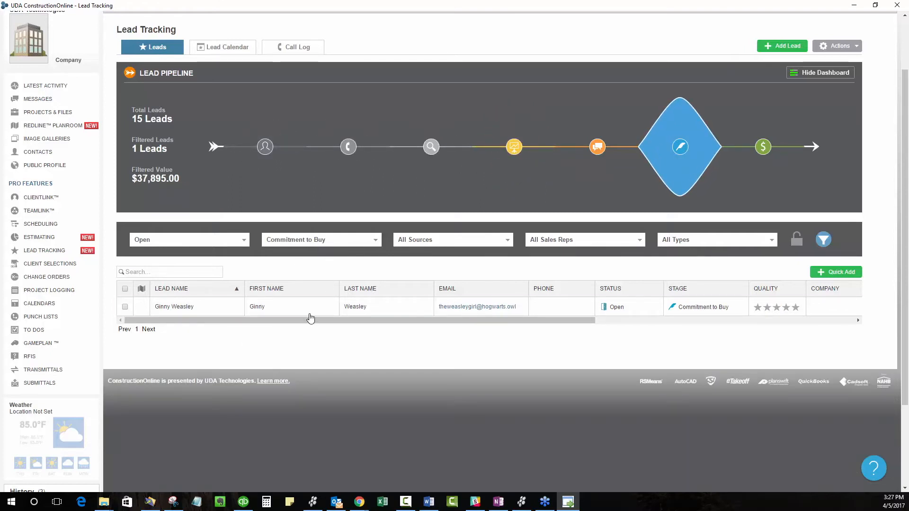
{"action": "left_click_drag", "start_coordinate": [308, 320], "coordinate": [595, 321]}
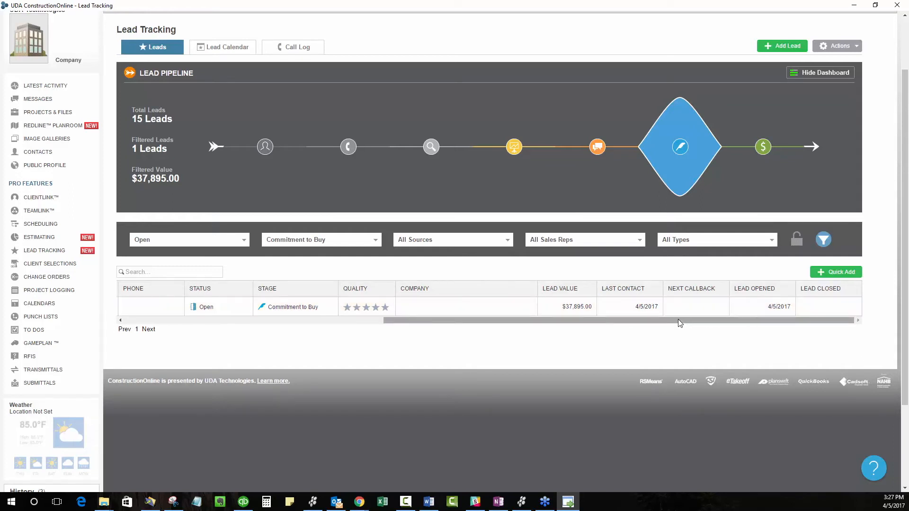
{"action": "left_click", "coordinate": [823, 239]}
Step: Sort the full lead list by last contact date, and re-sort it by next callback date
{"action": "scroll", "coordinate": [720, 331], "scroll_direction": "down", "scroll_amount": 1}
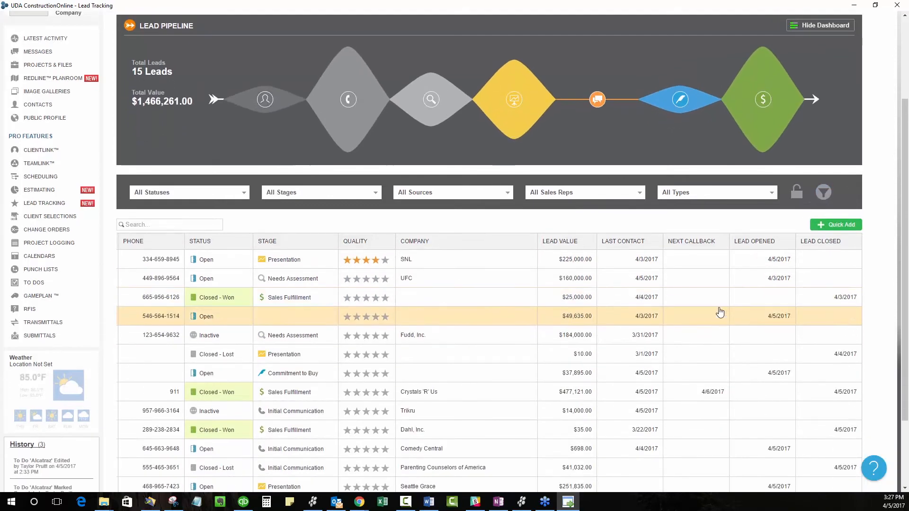
{"action": "left_click", "coordinate": [644, 244]}
{"action": "left_click", "coordinate": [628, 241]}
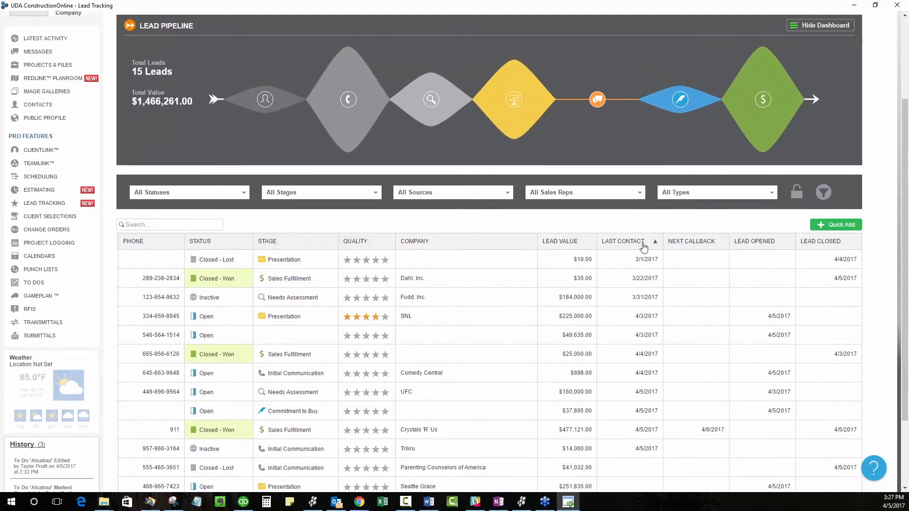
{"action": "left_click", "coordinate": [637, 241]}
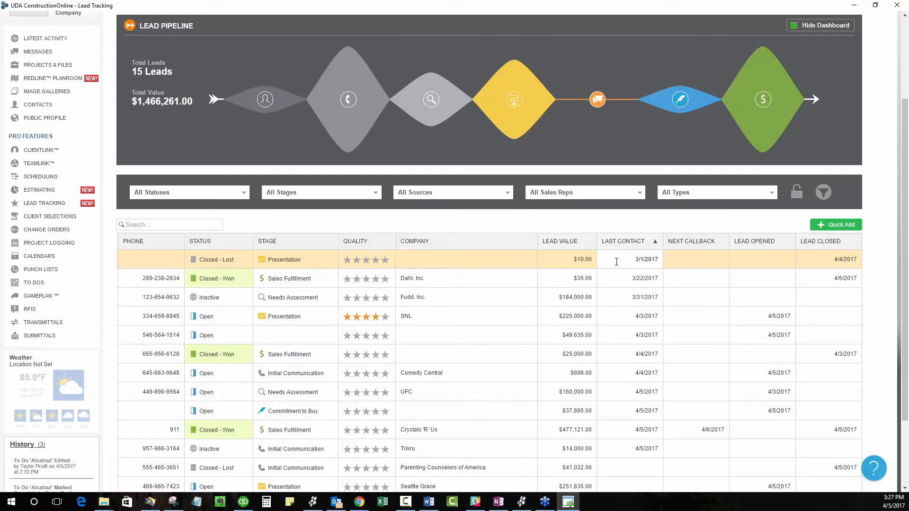
{"action": "left_click", "coordinate": [693, 243]}
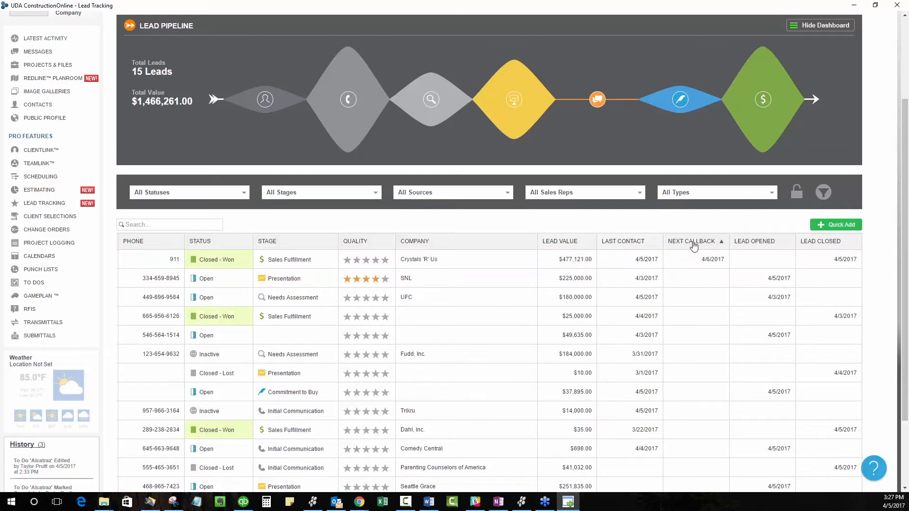
{"action": "left_click", "coordinate": [692, 277]}
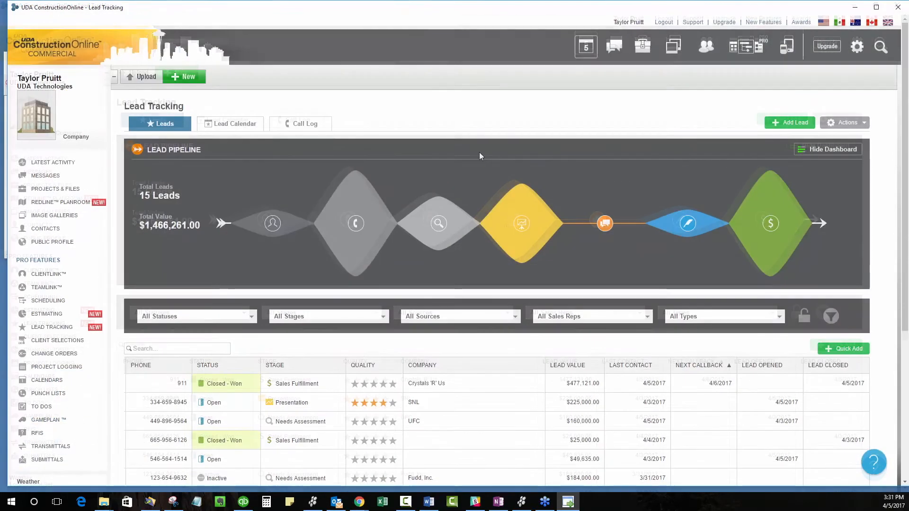
Step: Open the Fudd, Inc. lead for editing and show its lead events
{"action": "scroll", "coordinate": [481, 152], "scroll_direction": "down", "scroll_amount": 2}
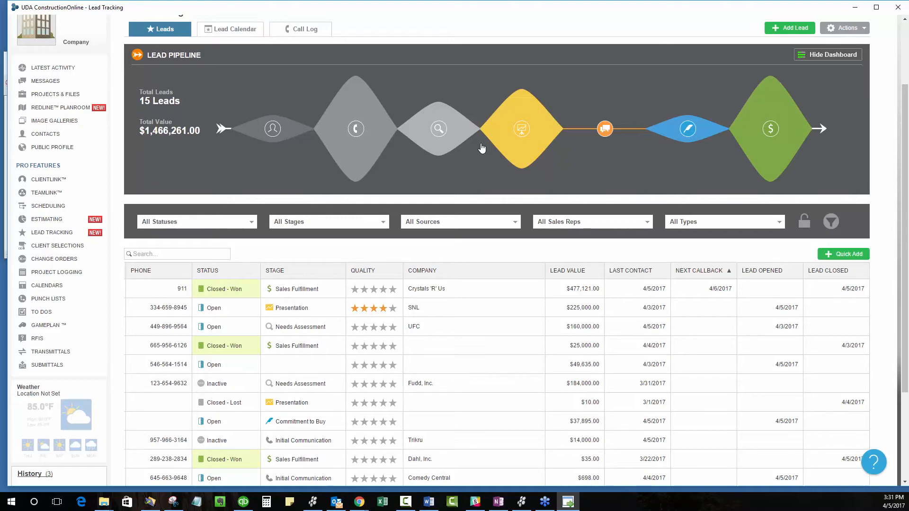
{"action": "scroll", "coordinate": [355, 213], "scroll_direction": "up", "scroll_amount": 3}
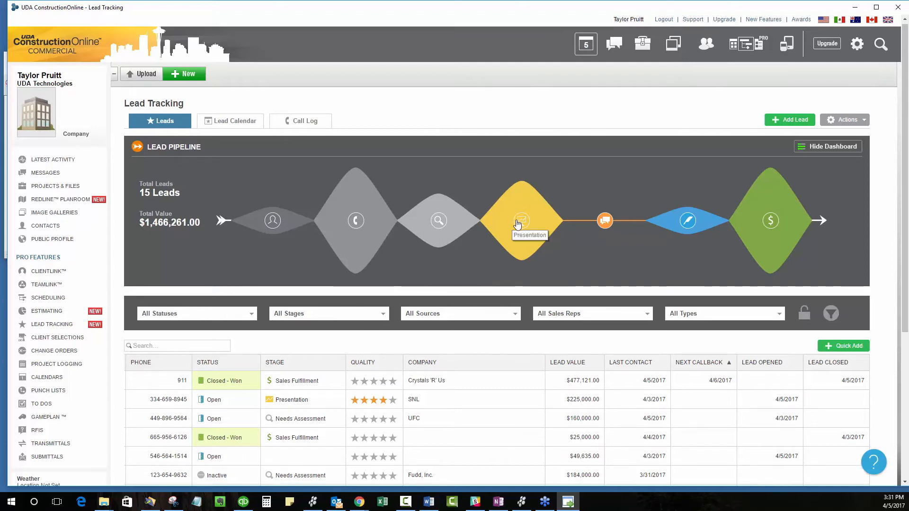
{"action": "scroll", "coordinate": [489, 434], "scroll_direction": "down", "scroll_amount": 4}
{"action": "left_click_drag", "start_coordinate": [485, 472], "coordinate": [227, 473]}
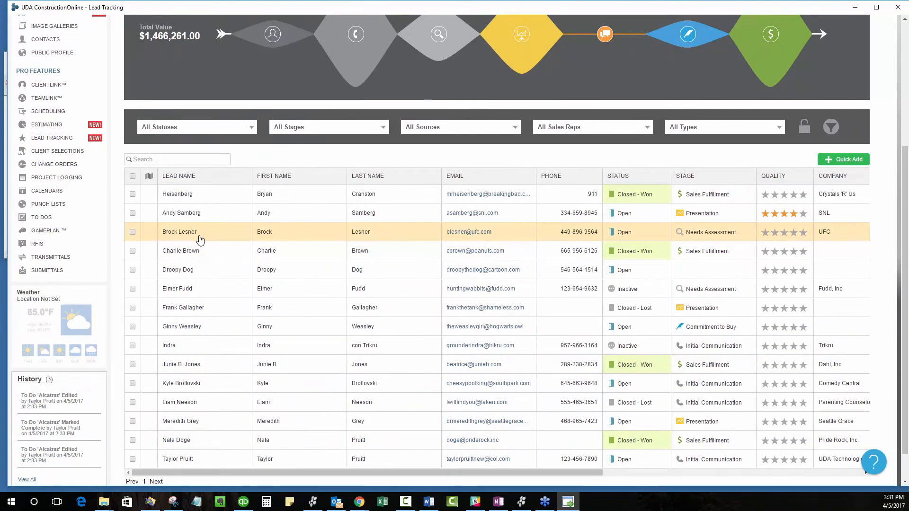
{"action": "left_click", "coordinate": [202, 294]}
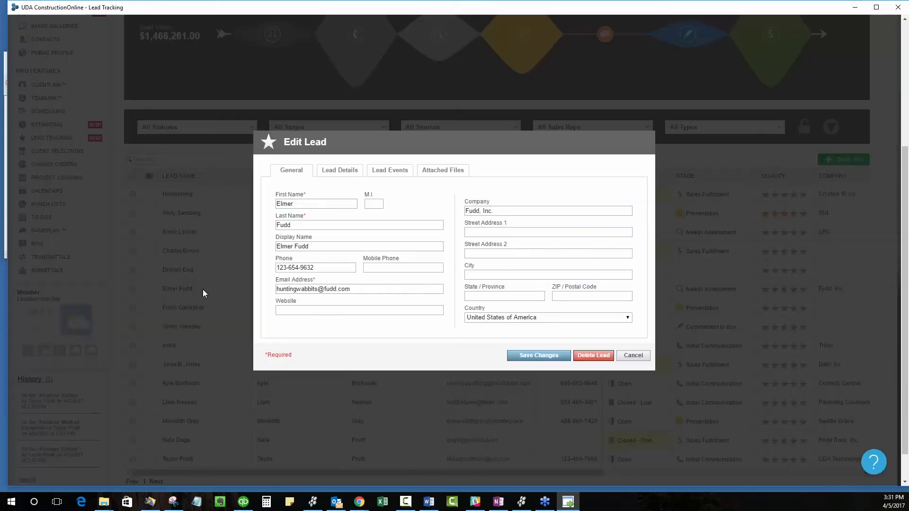
{"action": "left_click", "coordinate": [391, 175]}
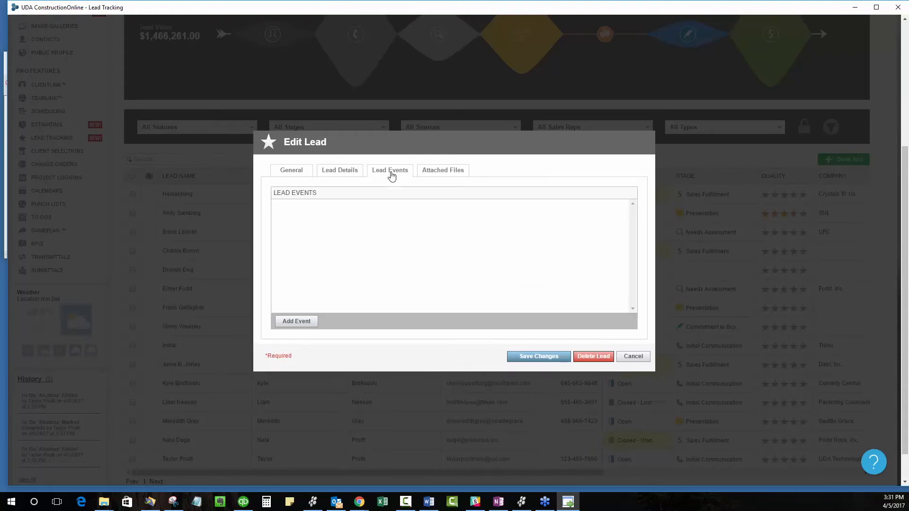
Step: Add a Callback event dated 04/06/2017 with the green event color to the lead, and save it
{"action": "left_click", "coordinate": [297, 322]}
{"action": "left_click", "coordinate": [443, 214]}
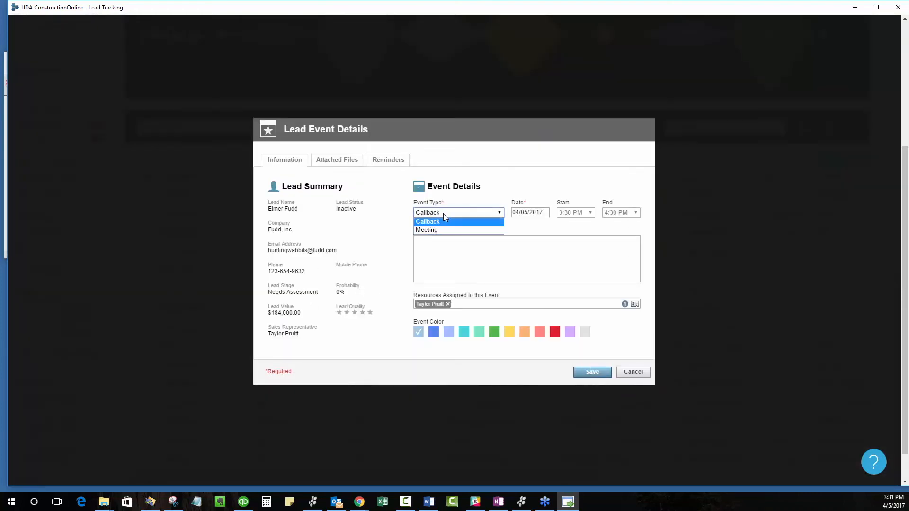
{"action": "left_click", "coordinate": [441, 222]}
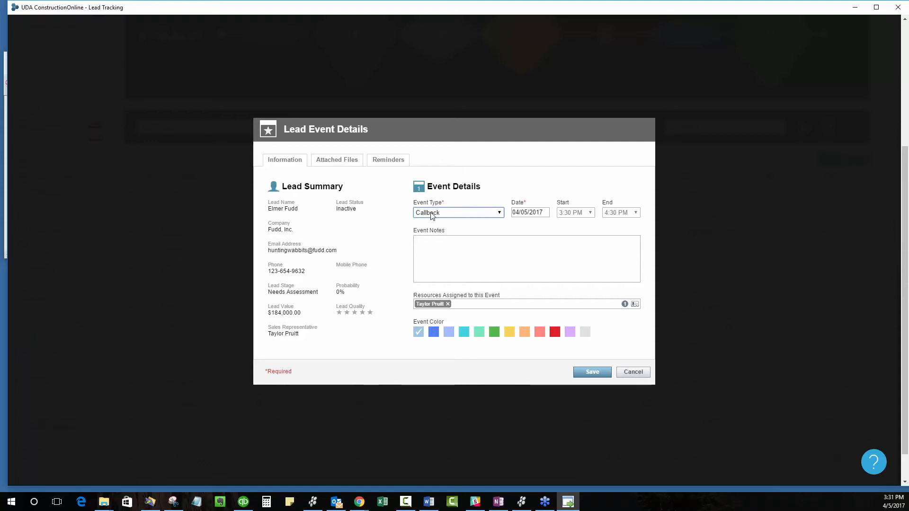
{"action": "left_click", "coordinate": [537, 213]}
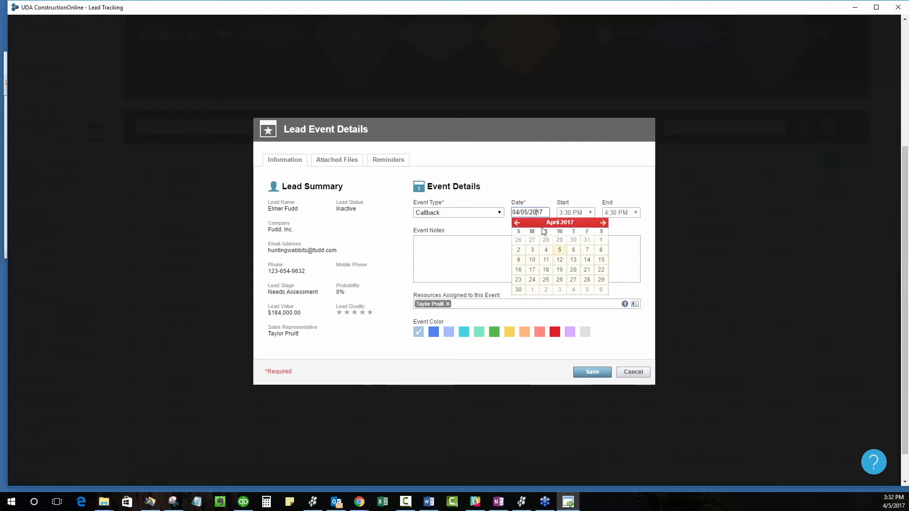
{"action": "left_click", "coordinate": [573, 250]}
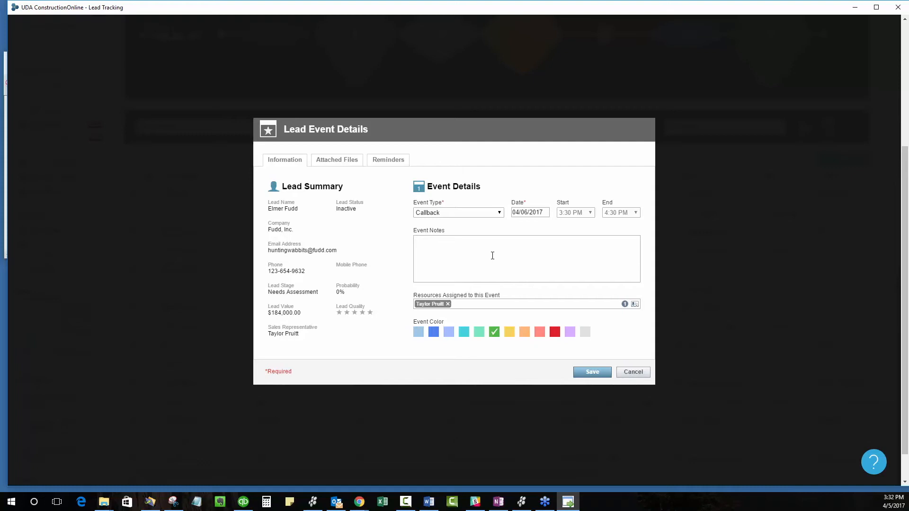
{"action": "left_click", "coordinate": [495, 248]}
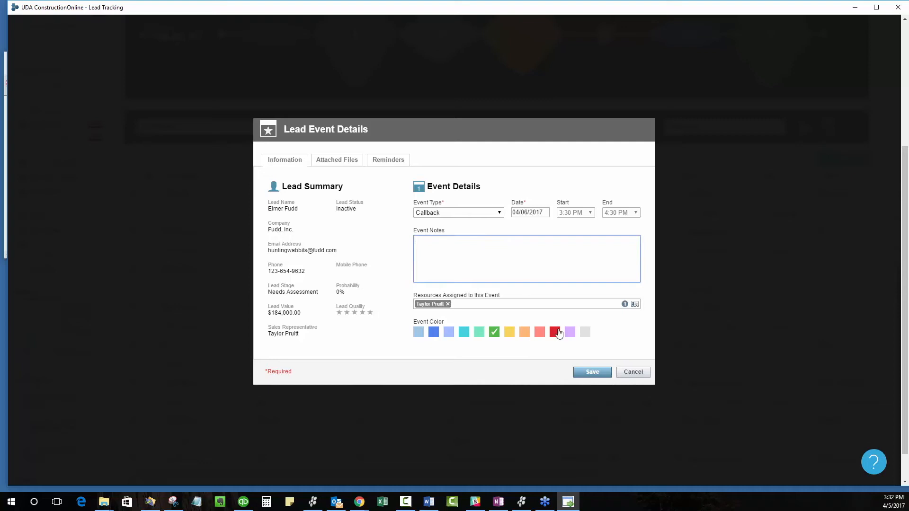
{"action": "left_click", "coordinate": [592, 373]}
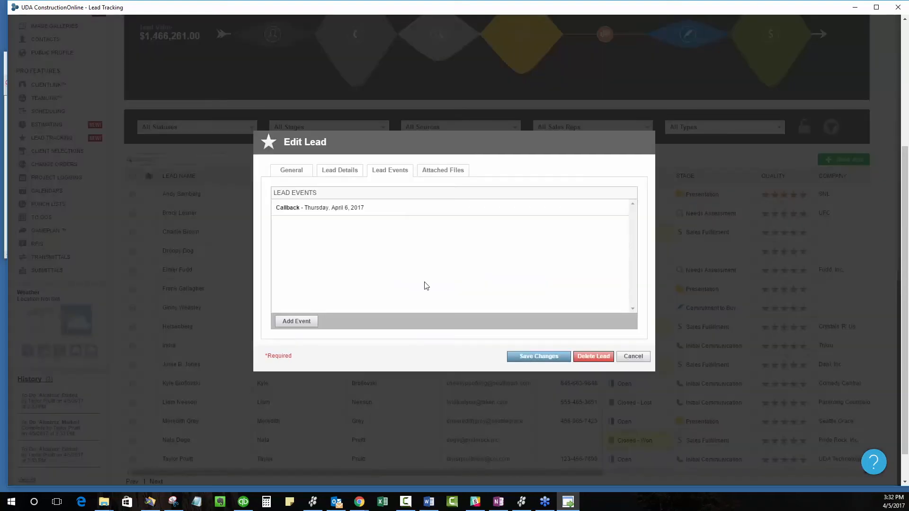
Step: Save the changes to the lead and open the Lead Calendar to look over the April 2017 events
{"action": "left_click", "coordinate": [551, 359]}
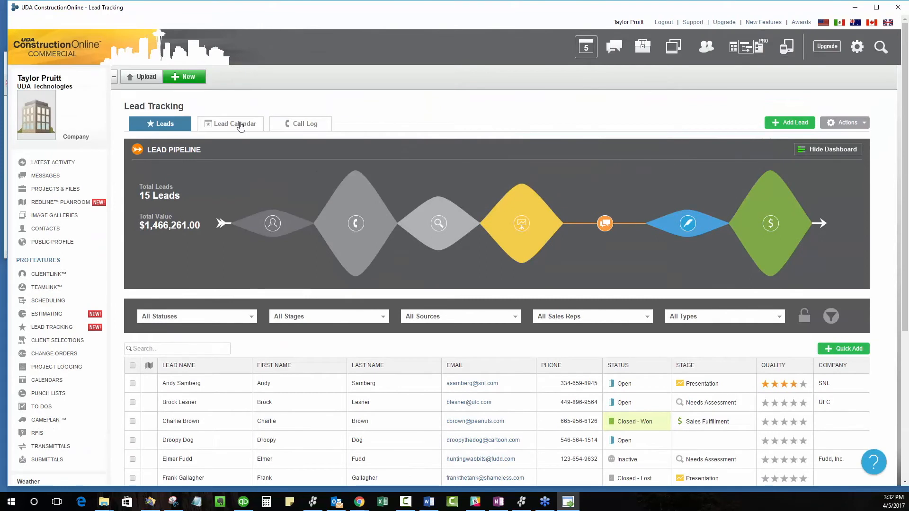
{"action": "left_click", "coordinate": [238, 123]}
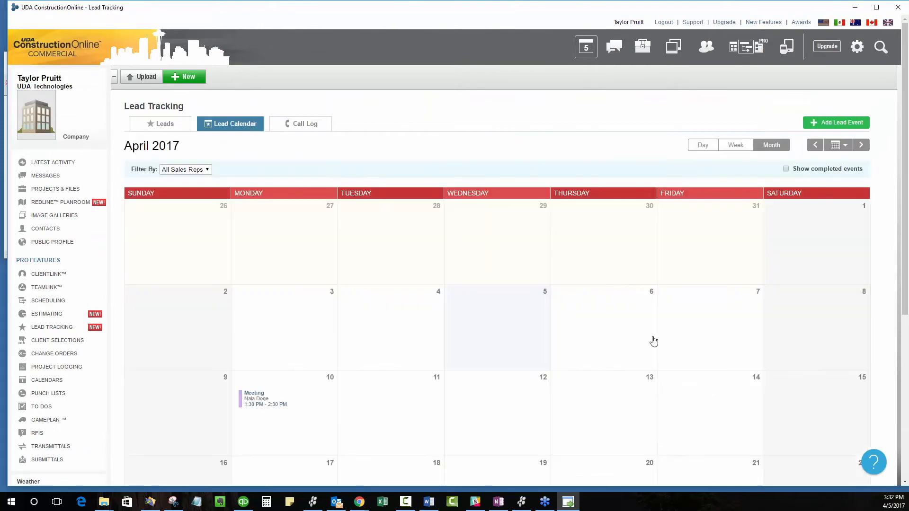
{"action": "scroll", "coordinate": [655, 342], "scroll_direction": "down", "scroll_amount": 2}
{"action": "scroll", "coordinate": [653, 343], "scroll_direction": "down", "scroll_amount": 2}
{"action": "scroll", "coordinate": [653, 343], "scroll_direction": "up", "scroll_amount": 3}
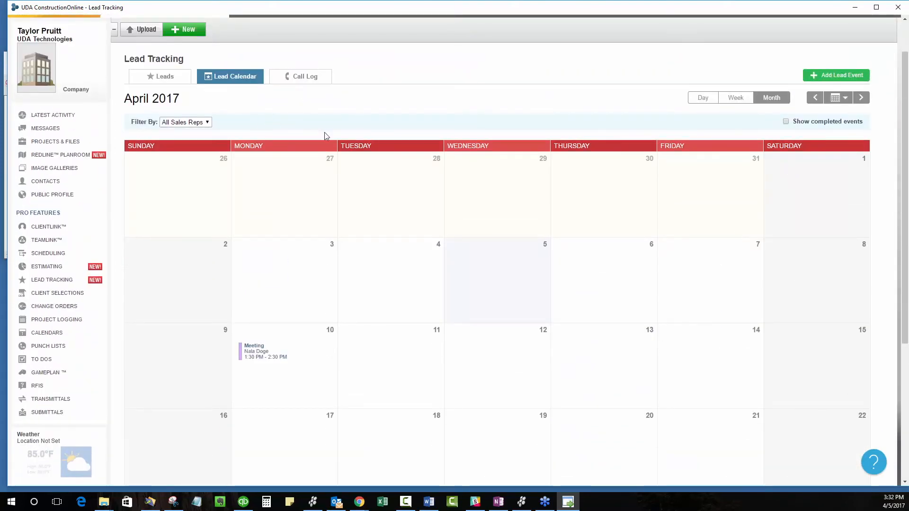
{"action": "scroll", "coordinate": [327, 135], "scroll_direction": "up", "scroll_amount": 1}
{"action": "scroll", "coordinate": [438, 175], "scroll_direction": "down", "scroll_amount": 2}
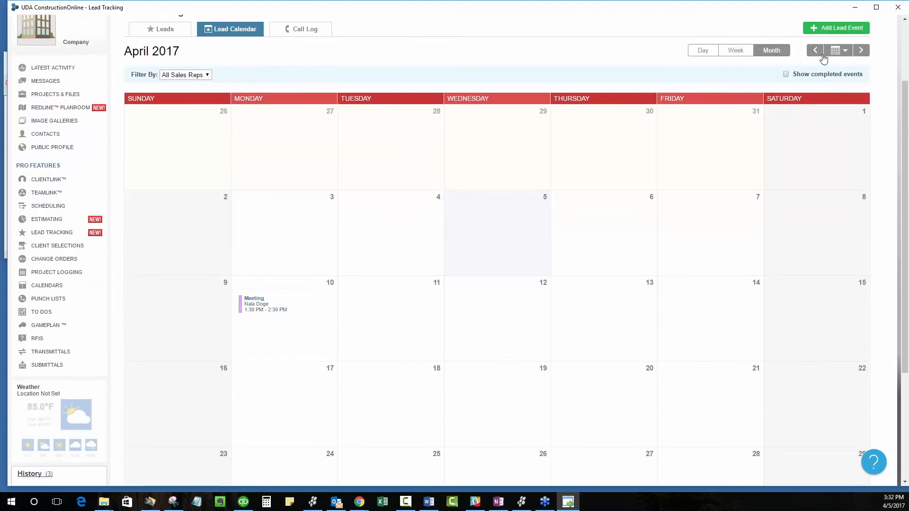
Step: Show the lead calendar's date picker, and step back one month and forward again to April 2017
{"action": "left_click", "coordinate": [835, 50]}
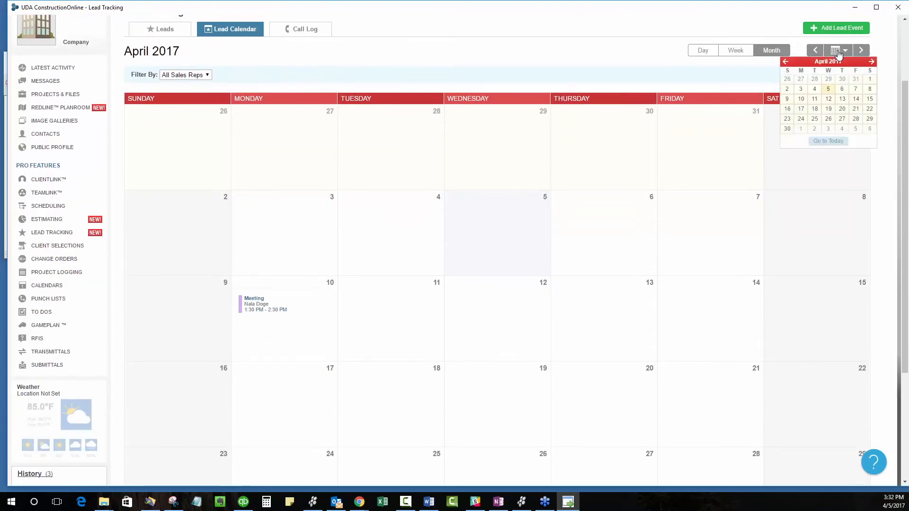
{"action": "left_click", "coordinate": [811, 51]}
{"action": "left_click", "coordinate": [861, 50]}
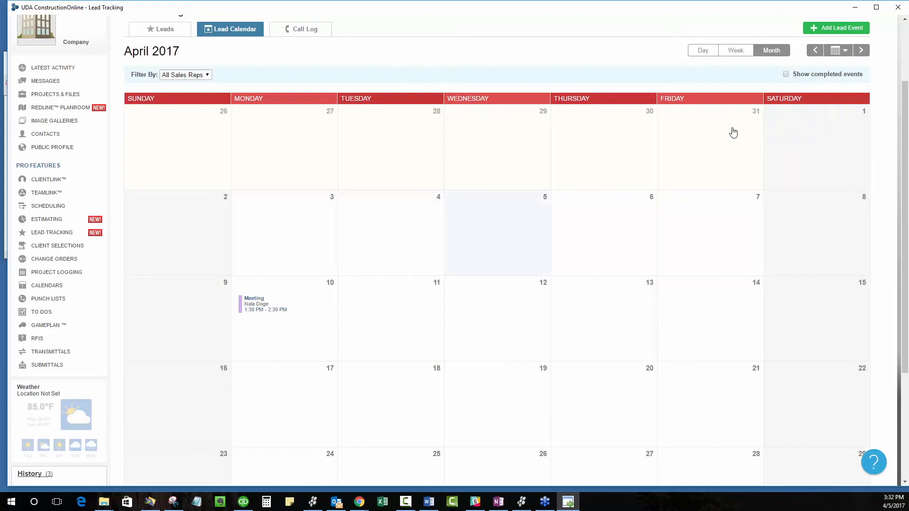
{"action": "scroll", "coordinate": [740, 114], "scroll_direction": "up", "scroll_amount": 2}
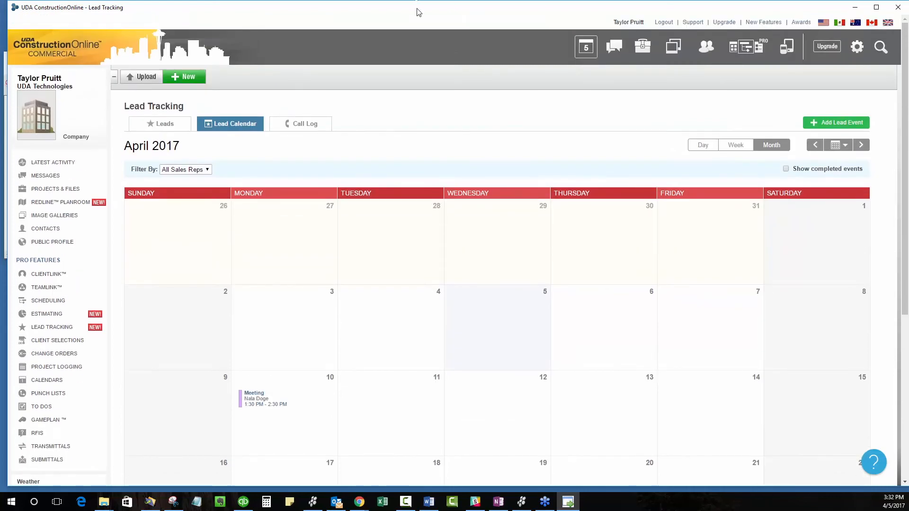
{"action": "mouse_move", "coordinate": [419, 13]}
{"action": "left_mouse_down"}
{"action": "mouse_move", "coordinate": [751, 65]}
{"action": "mouse_move", "coordinate": [418, 14]}
{"action": "left_mouse_up"}
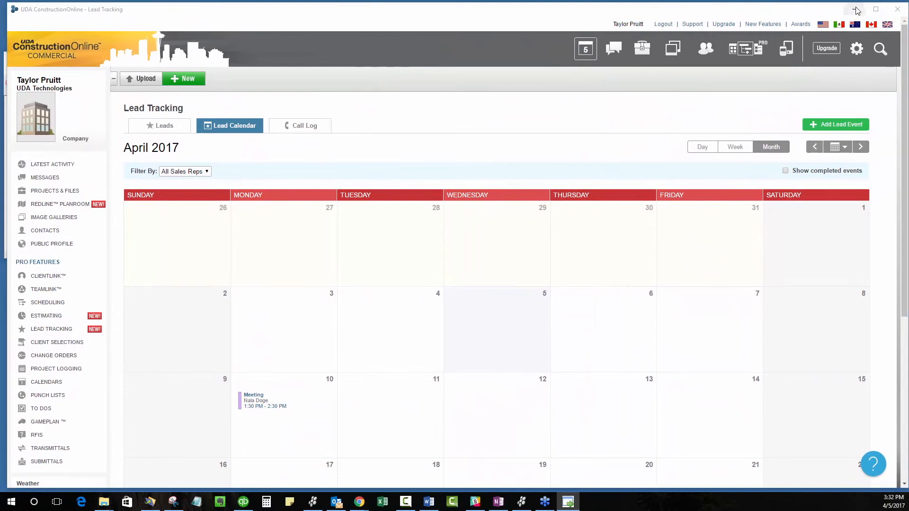
{"action": "left_click", "coordinate": [734, 147]}
{"action": "left_click", "coordinate": [769, 147]}
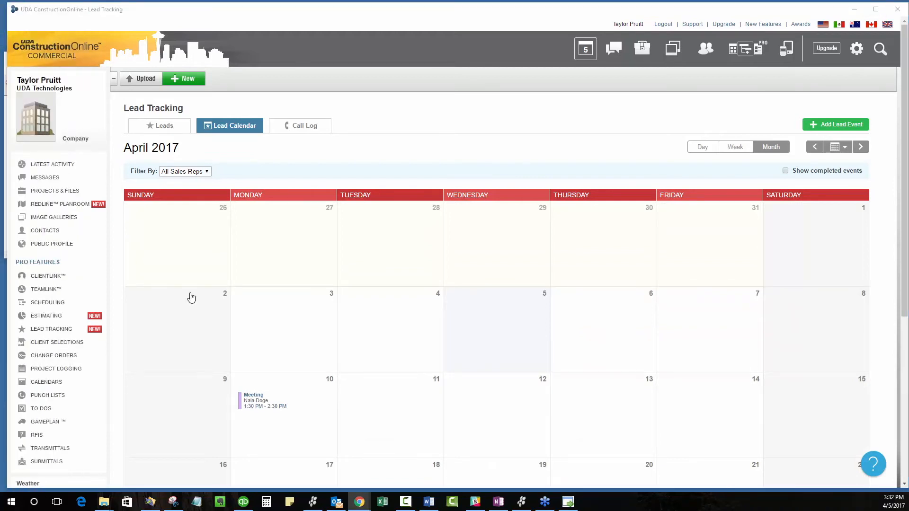
{"action": "left_click_drag", "start_coordinate": [434, 21], "coordinate": [436, 13]}
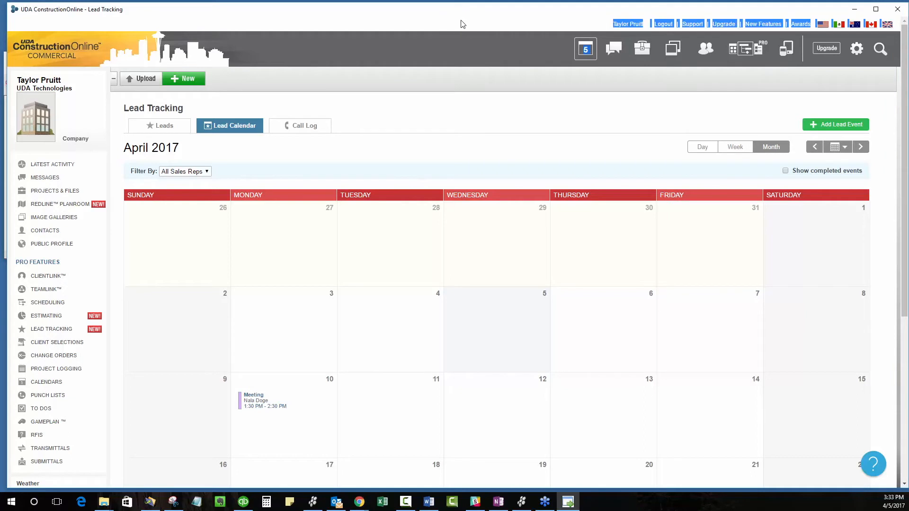
{"action": "left_click", "coordinate": [418, 324]}
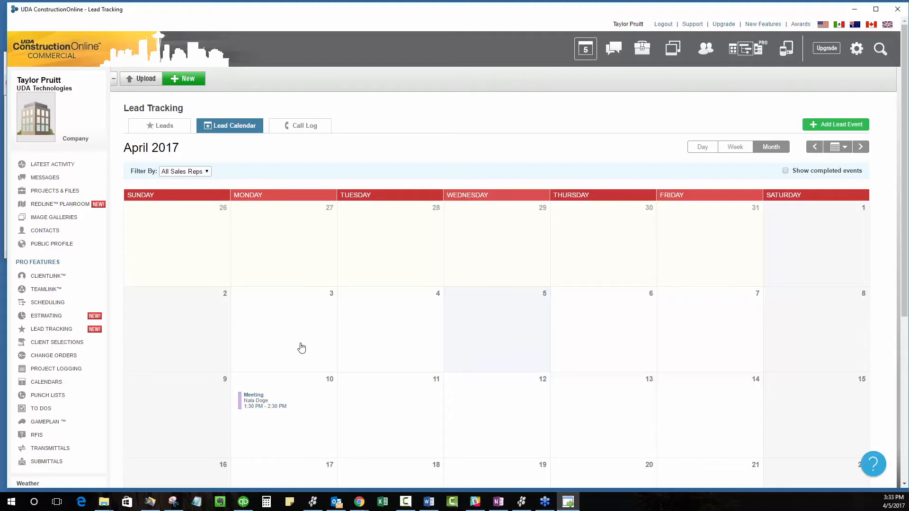
{"action": "key", "text": "alt+Tab"}
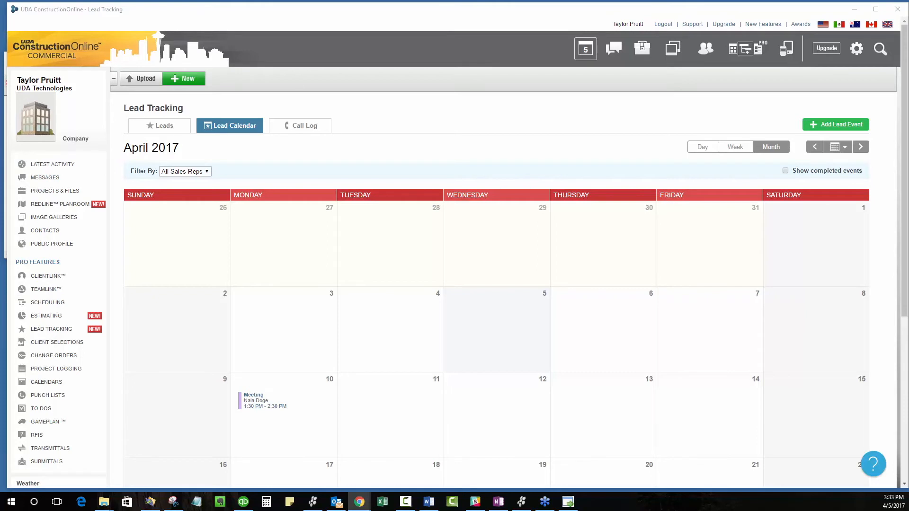
Step: Open the main Calendars page and look at its Lead Events view option and the lead events in April 2017
{"action": "left_click", "coordinate": [53, 382]}
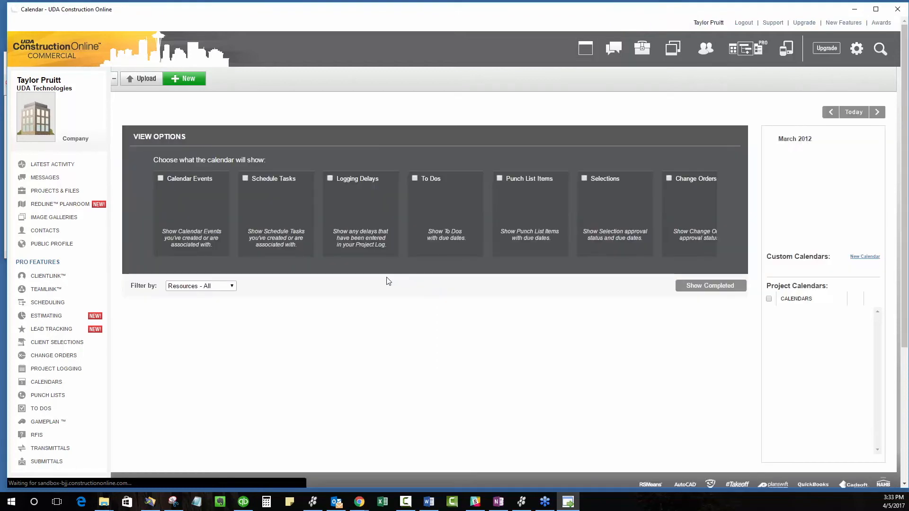
{"action": "scroll", "coordinate": [475, 296], "scroll_direction": "down", "scroll_amount": 1}
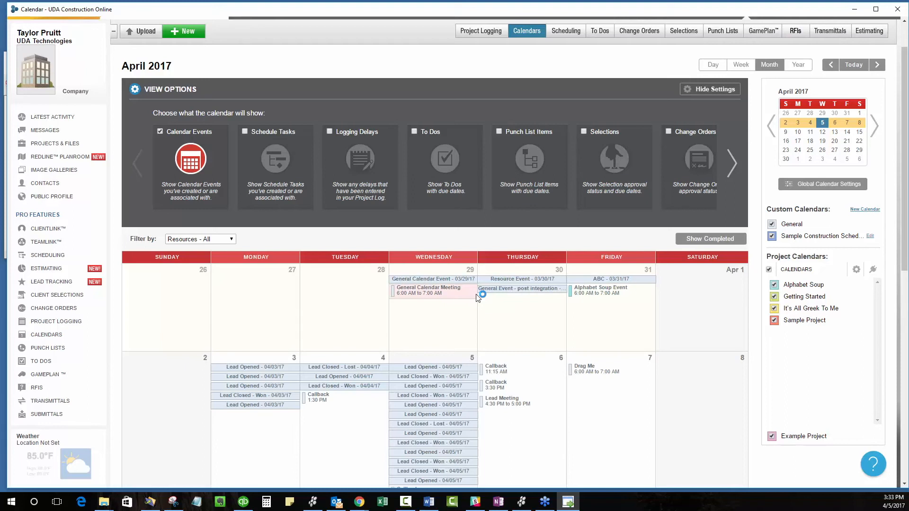
{"action": "left_click", "coordinate": [731, 162]}
{"action": "left_click", "coordinate": [732, 163]}
{"action": "left_click", "coordinate": [731, 163]}
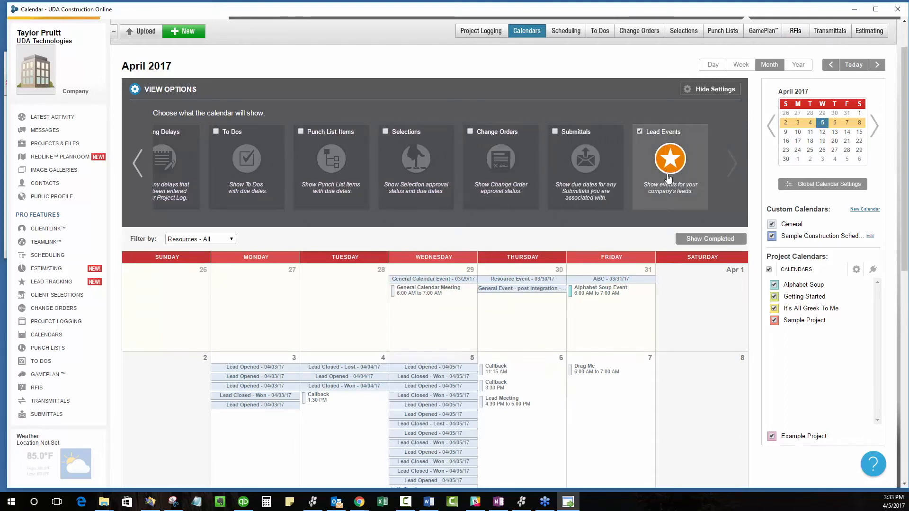
{"action": "scroll", "coordinate": [668, 178], "scroll_direction": "down", "scroll_amount": 1}
{"action": "scroll", "coordinate": [668, 178], "scroll_direction": "down", "scroll_amount": 2}
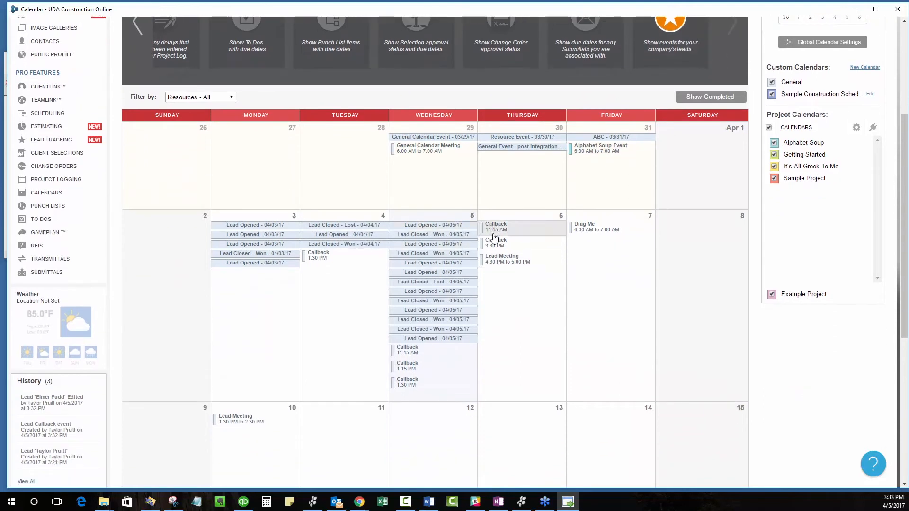
Step: View the details of the April 6 Lead Meeting on the calendar, and close them
{"action": "left_click", "coordinate": [498, 259]}
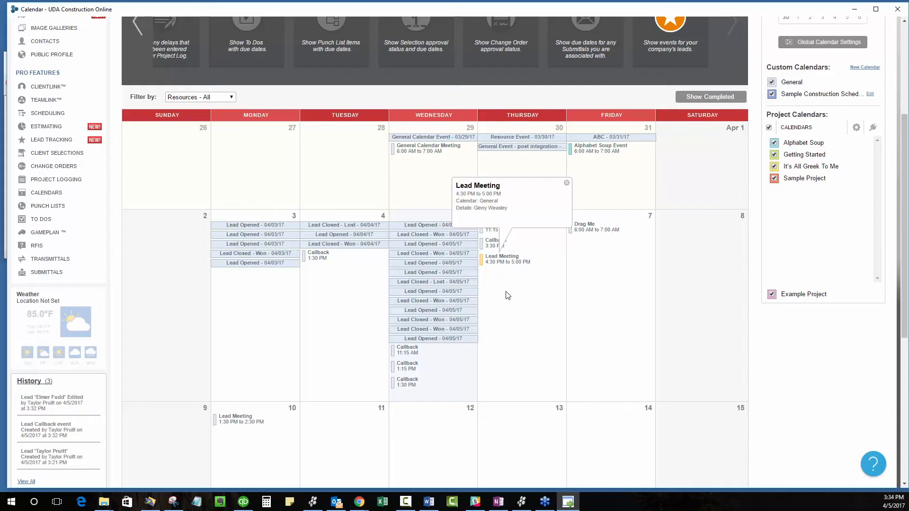
{"action": "key", "text": "alt+Tab"}
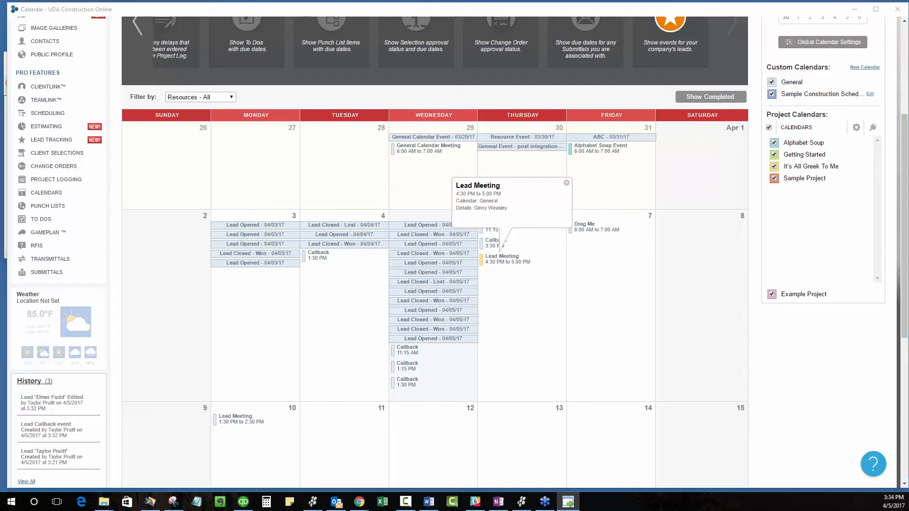
{"action": "left_click", "coordinate": [566, 183]}
{"action": "scroll", "coordinate": [585, 207], "scroll_direction": "up", "scroll_amount": 2}
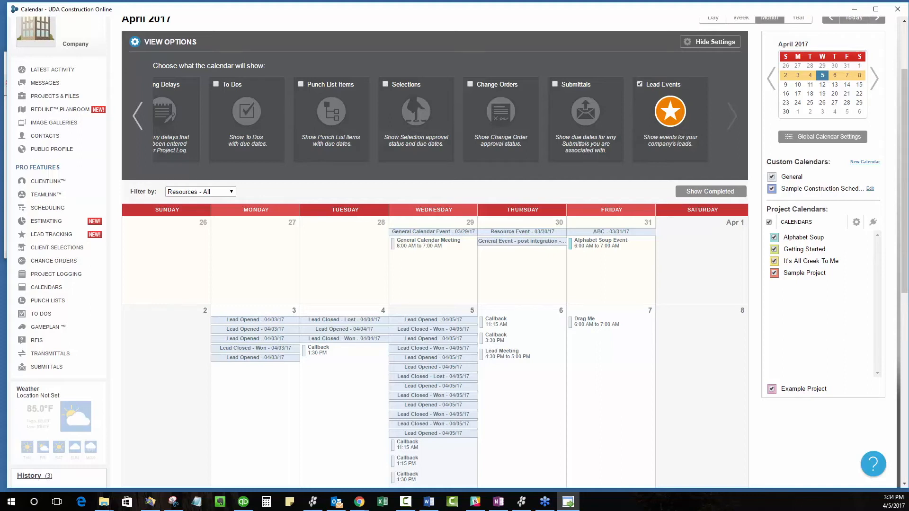
Step: Close the separate calendar window, open the Lead Calendar in the Chrome window, and maximize that window
{"action": "key", "text": "alt+Tab"}
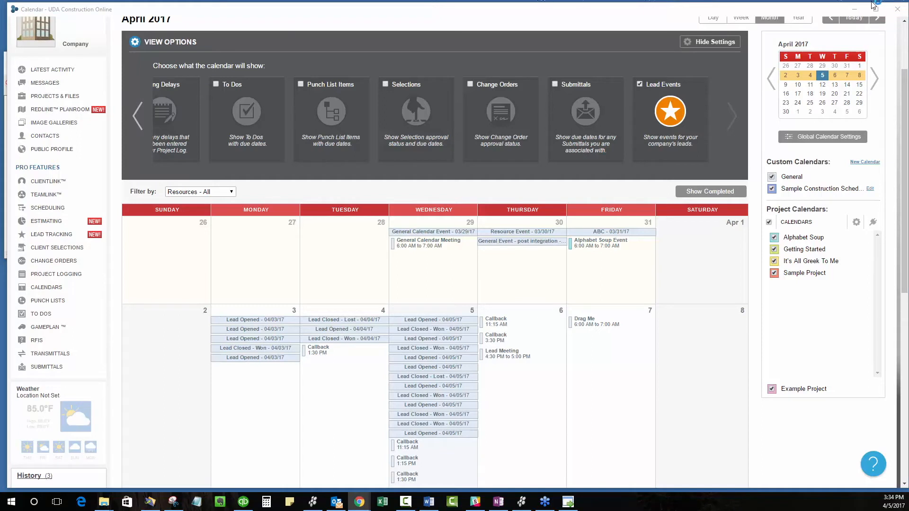
{"action": "left_click", "coordinate": [896, 8]}
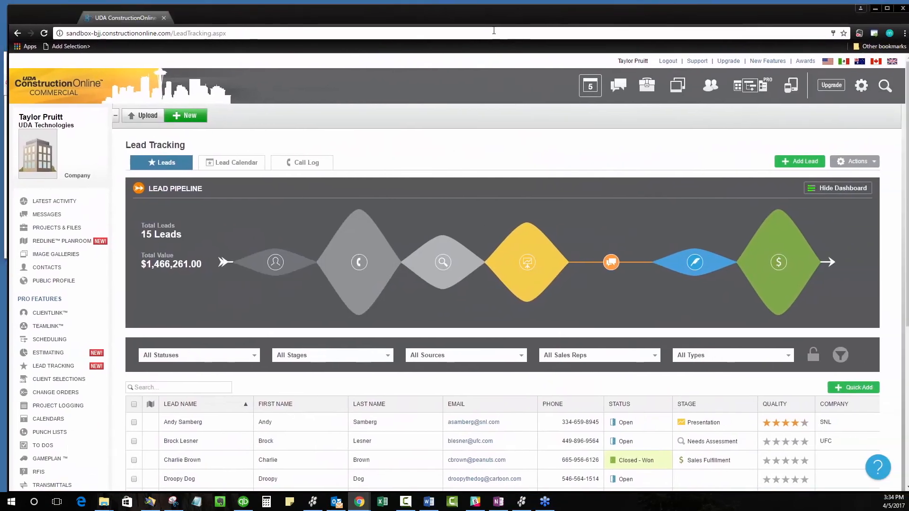
{"action": "left_click", "coordinate": [239, 164]}
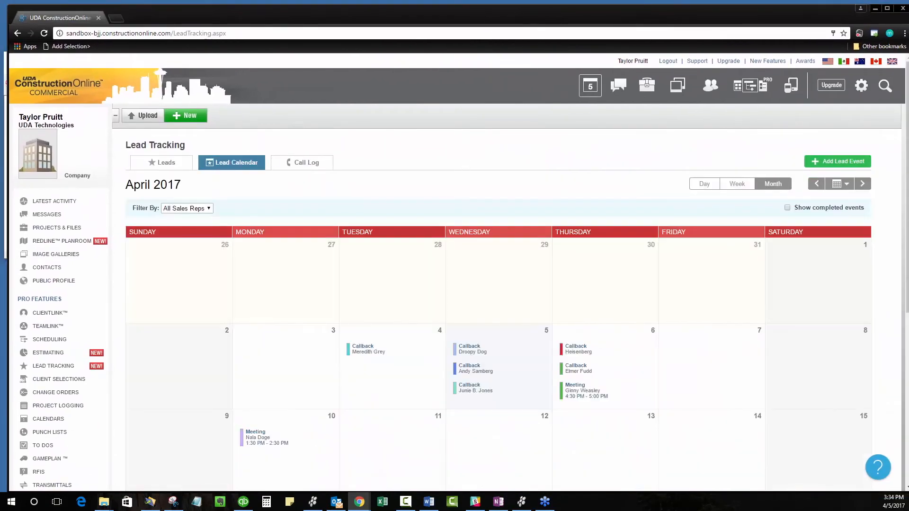
{"action": "scroll", "coordinate": [354, 265], "scroll_direction": "down", "scroll_amount": 2}
{"action": "scroll", "coordinate": [355, 260], "scroll_direction": "up", "scroll_amount": 2}
{"action": "double_click", "coordinate": [464, 8]}
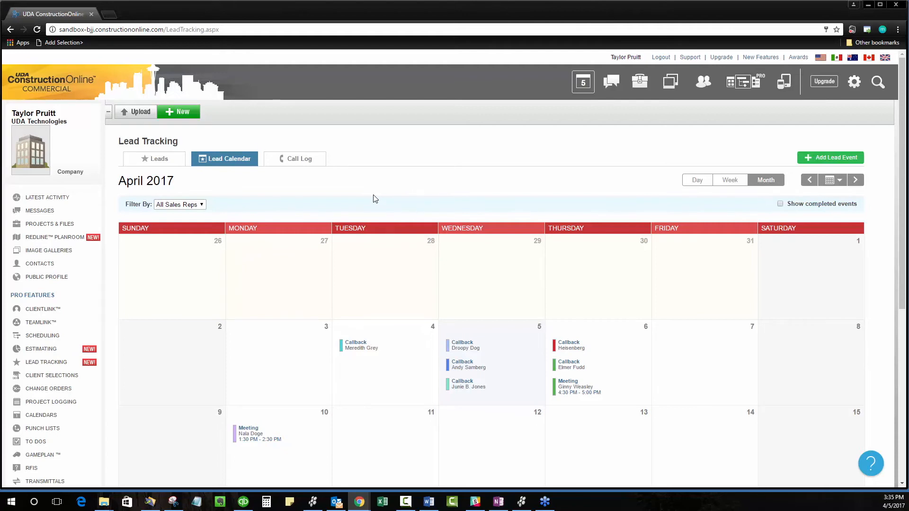
Step: View the event details of the first callback on April 5 in the lead calendar, and close them without saving
{"action": "scroll", "coordinate": [369, 218], "scroll_direction": "down", "scroll_amount": 2}
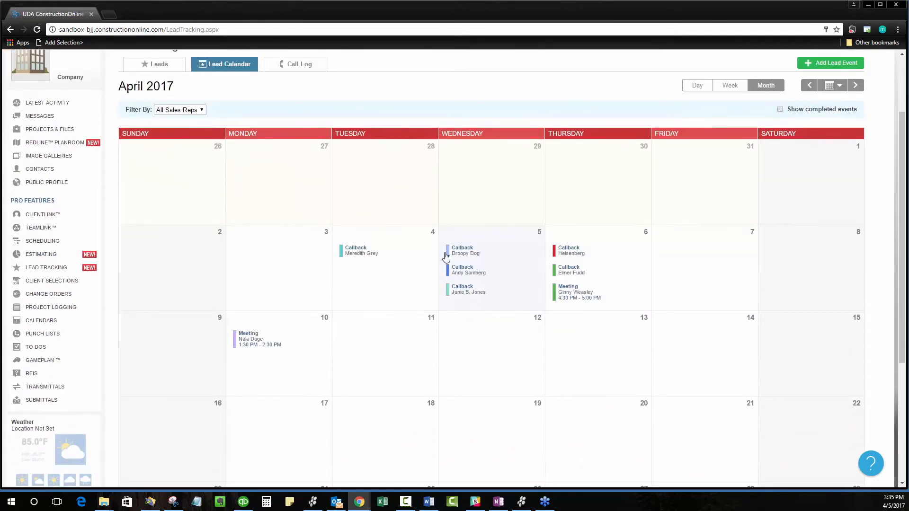
{"action": "scroll", "coordinate": [445, 256], "scroll_direction": "up", "scroll_amount": 1}
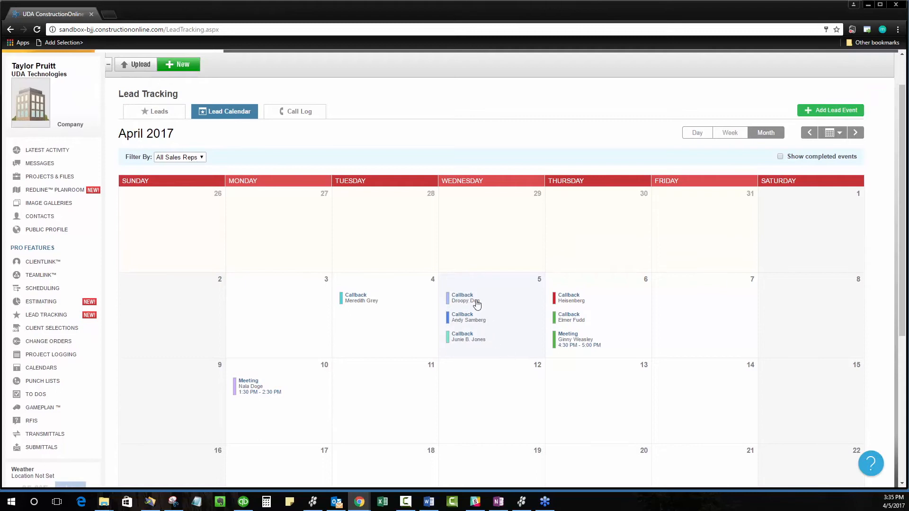
{"action": "scroll", "coordinate": [427, 282], "scroll_direction": "down", "scroll_amount": 1}
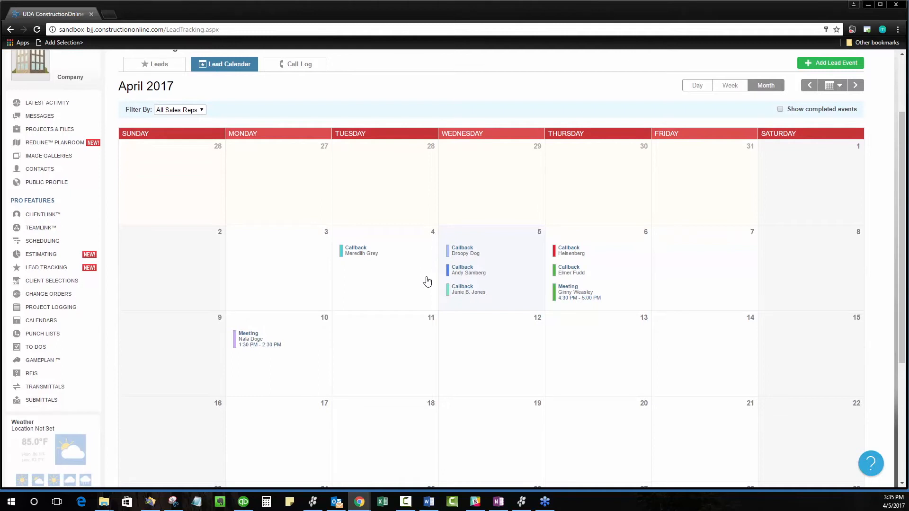
{"action": "left_click", "coordinate": [464, 252]}
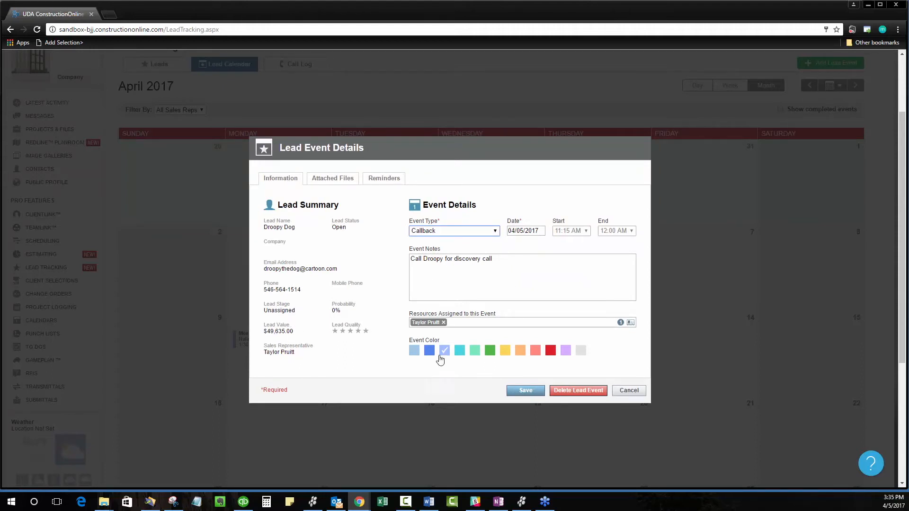
{"action": "left_click", "coordinate": [615, 397]}
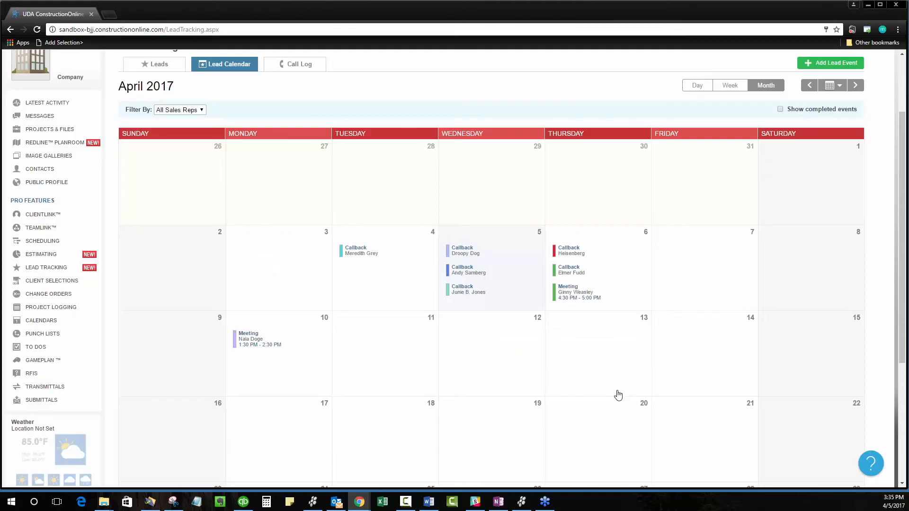
Step: Filter the lead calendar by the named sales rep, by (None), and by the named sales rep again
{"action": "left_click", "coordinate": [185, 112]}
{"action": "left_click", "coordinate": [178, 135]}
{"action": "left_click", "coordinate": [169, 110]}
{"action": "left_click", "coordinate": [170, 119]}
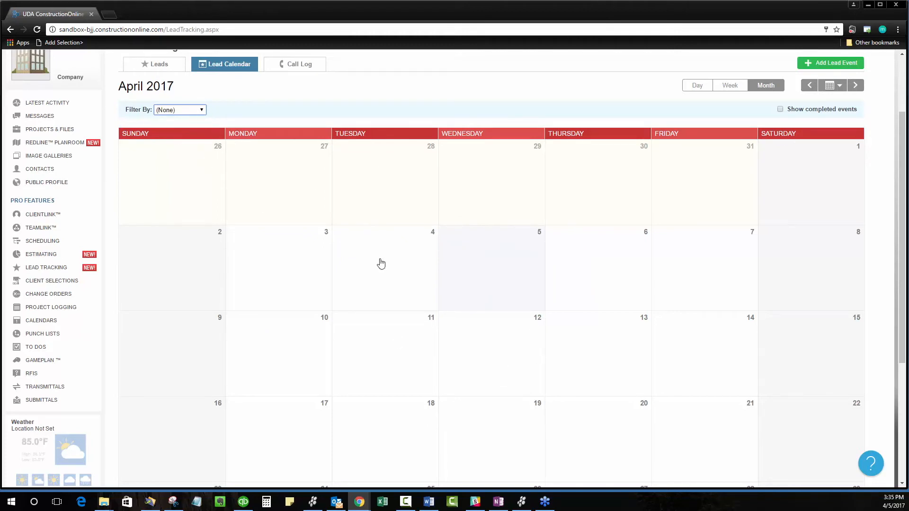
{"action": "left_click", "coordinate": [176, 110]}
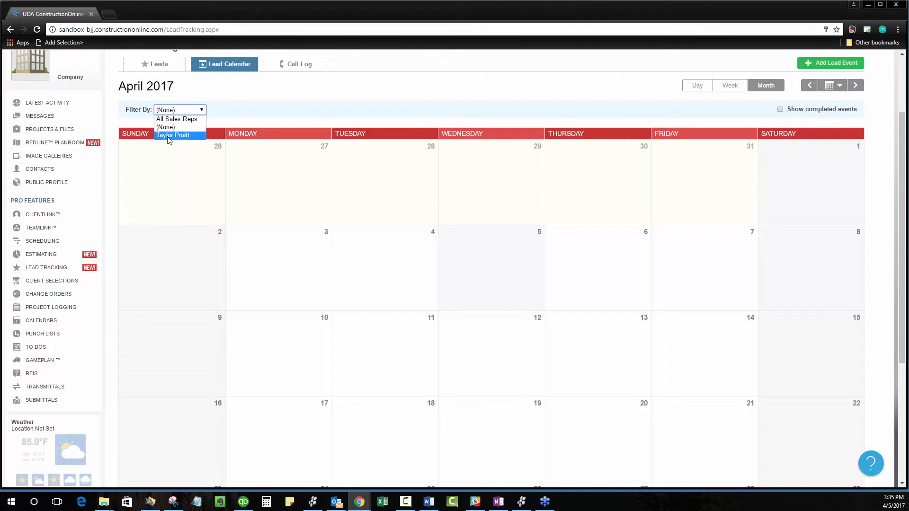
{"action": "left_click", "coordinate": [173, 140]}
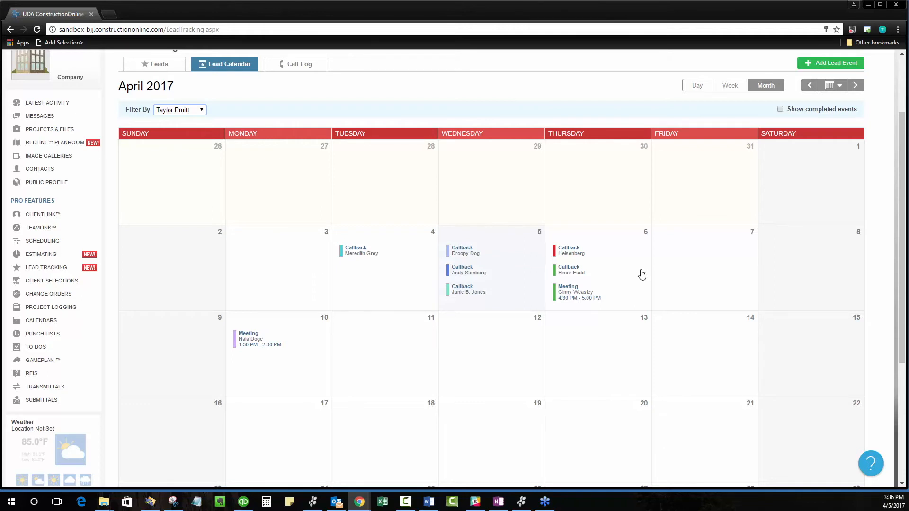
Step: Switch the lead calendar to Day view and look through the meetings and callback list for April 5
{"action": "left_click", "coordinate": [698, 88]}
{"action": "scroll", "coordinate": [604, 353], "scroll_direction": "up", "scroll_amount": 3}
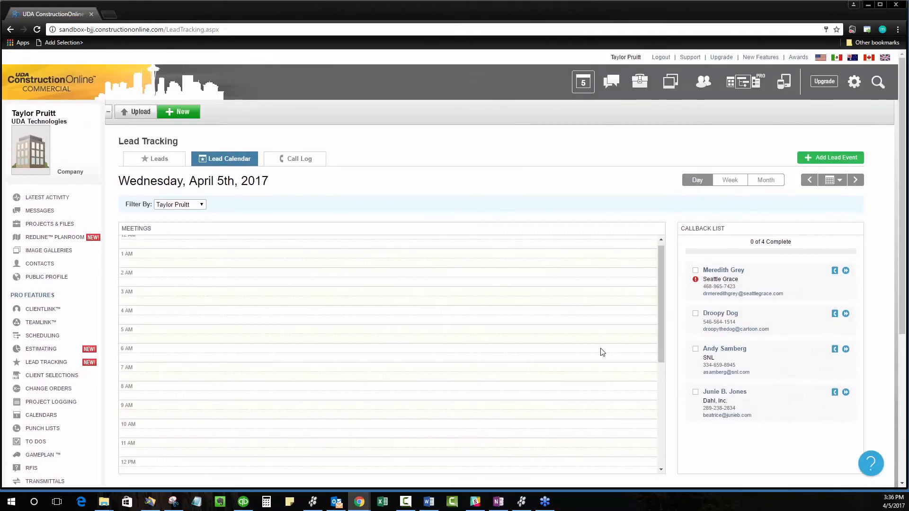
{"action": "scroll", "coordinate": [601, 187], "scroll_direction": "down", "scroll_amount": 1}
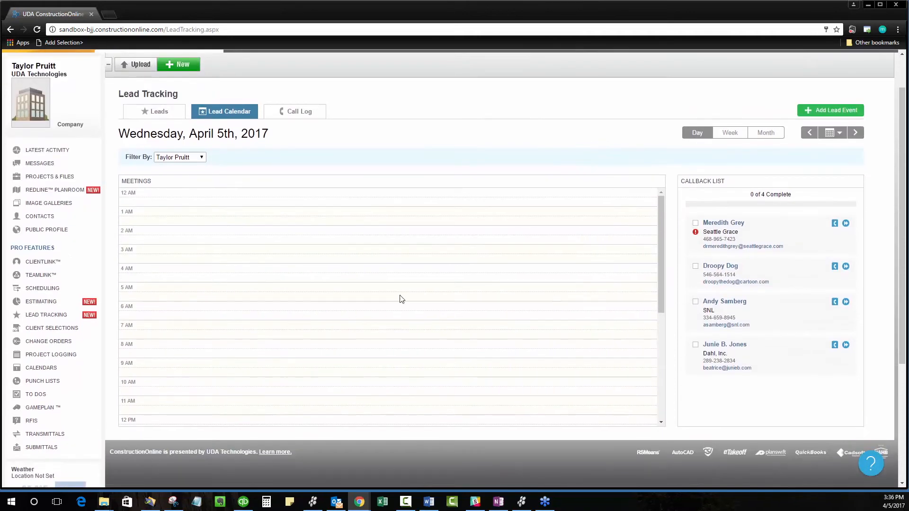
{"action": "scroll", "coordinate": [491, 274], "scroll_direction": "down", "scroll_amount": 3}
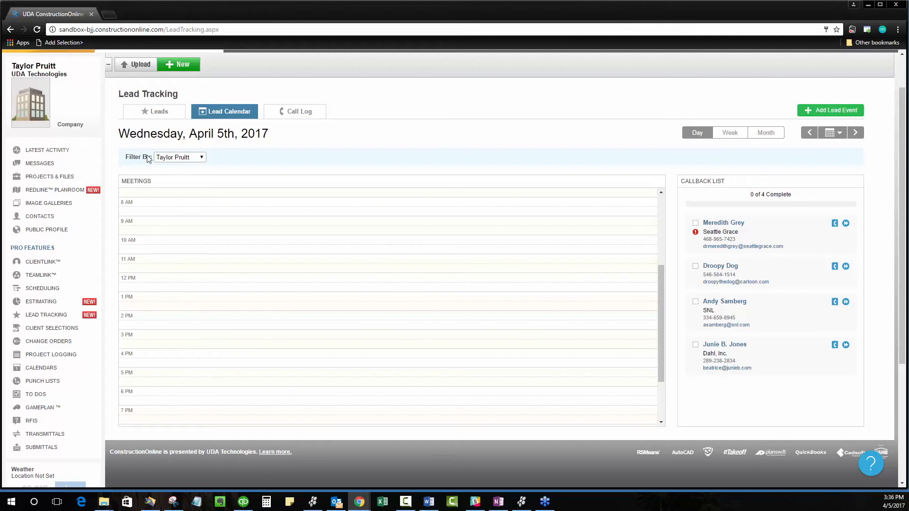
Step: Set the day calendar's filter to All Sales Reps and look through the day's meeting hours
{"action": "left_click", "coordinate": [182, 157]}
{"action": "left_click", "coordinate": [178, 167]}
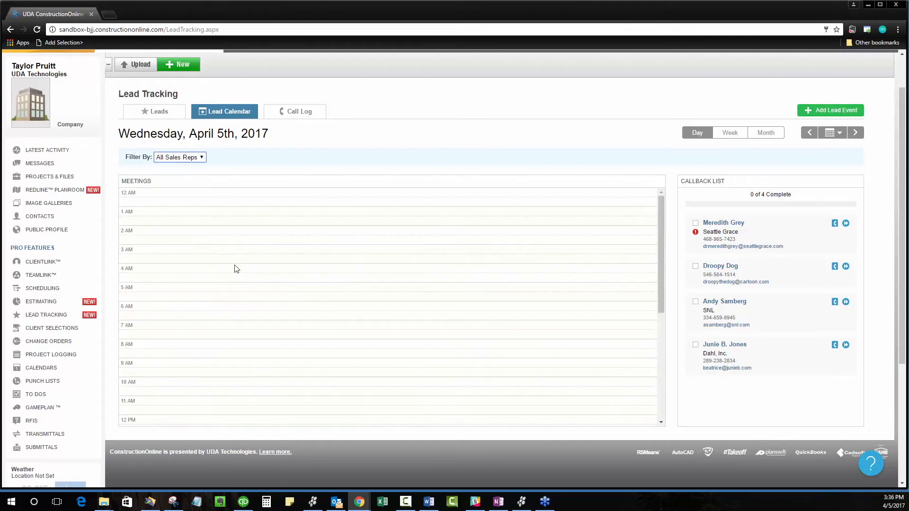
{"action": "scroll", "coordinate": [234, 267], "scroll_direction": "down", "scroll_amount": 2}
{"action": "scroll", "coordinate": [234, 267], "scroll_direction": "up", "scroll_amount": 3}
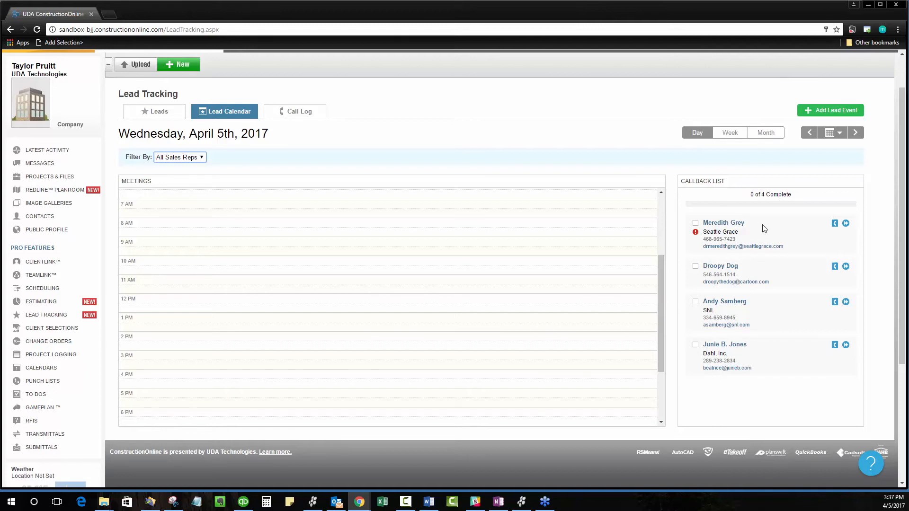
Step: Start a new call log entry for the first callback on April 5, leaving the start time at 3:30 PM
{"action": "left_click", "coordinate": [835, 223]}
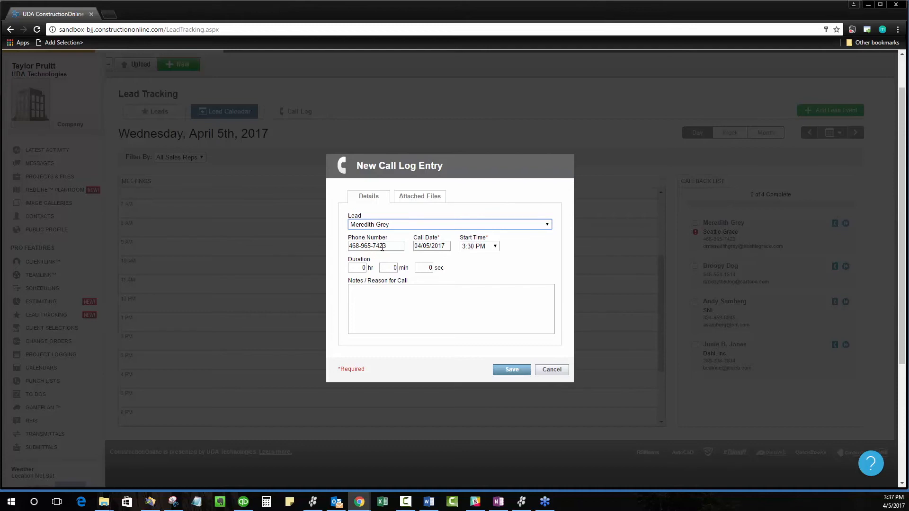
{"action": "left_click", "coordinate": [495, 247]}
{"action": "left_click", "coordinate": [496, 247]}
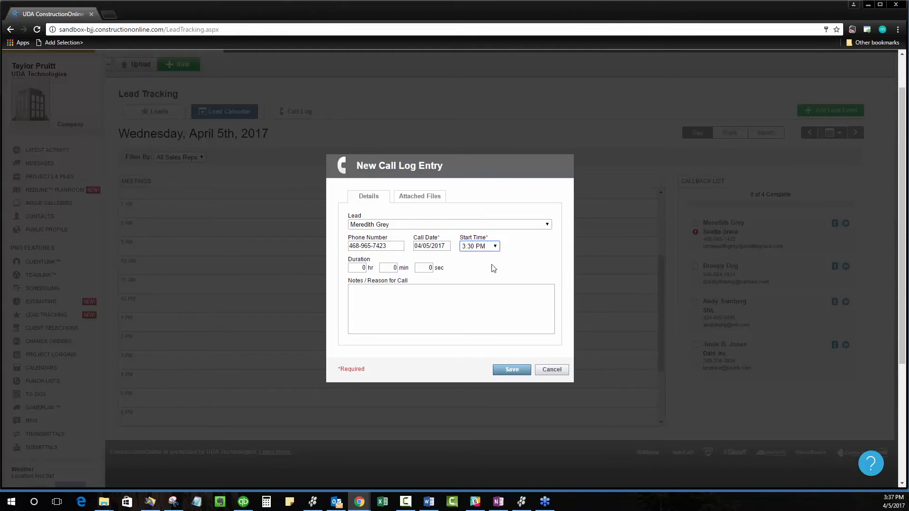
Step: Note in the call log entry that the lead would like to come by the office on Friday and talk about draw schedules, and save it
{"action": "left_click", "coordinate": [447, 289]}
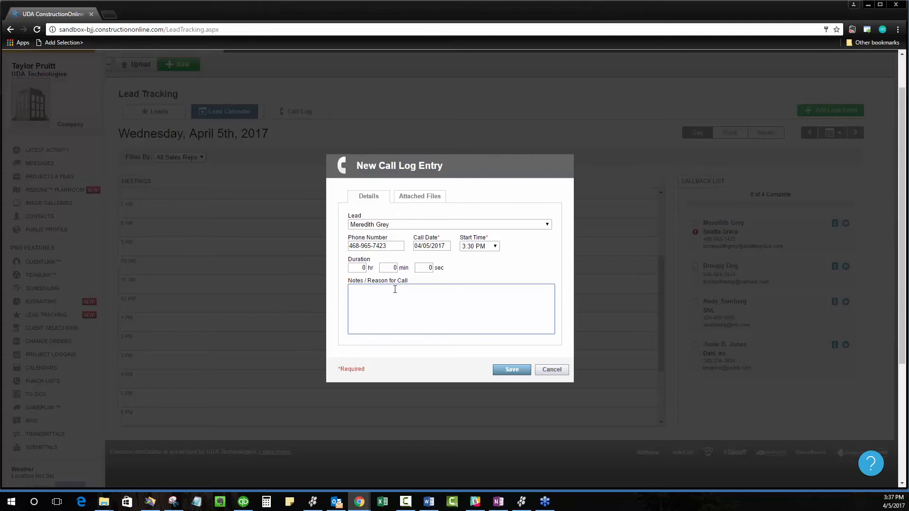
{"action": "type", "text": "Merdit"}
{"action": "key", "text": "BackSpace"}
{"action": "key", "text": "BackSpace"}
{"action": "key", "text": "BackSpace"}
{"action": "type", "text": "edith would like to come by the office on Friday and "}
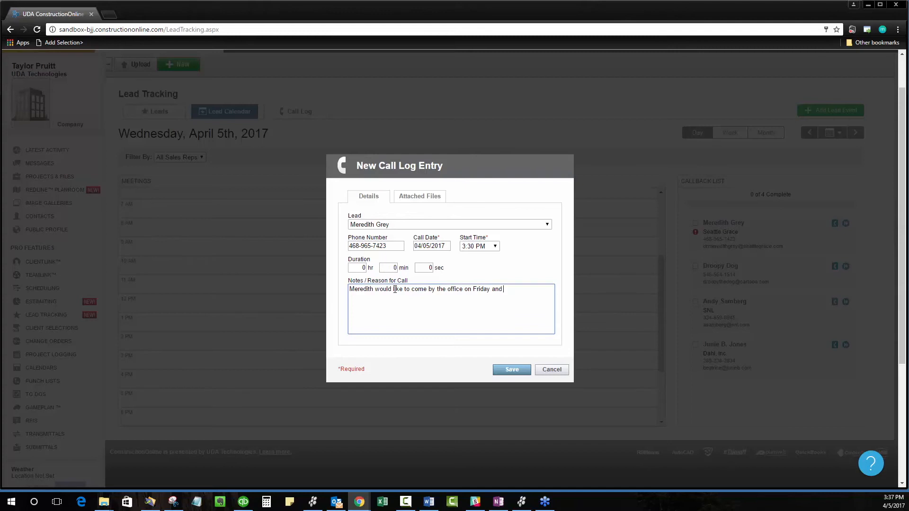
{"action": "type", "text": "talk about draw schedules."}
{"action": "left_click", "coordinate": [511, 369]}
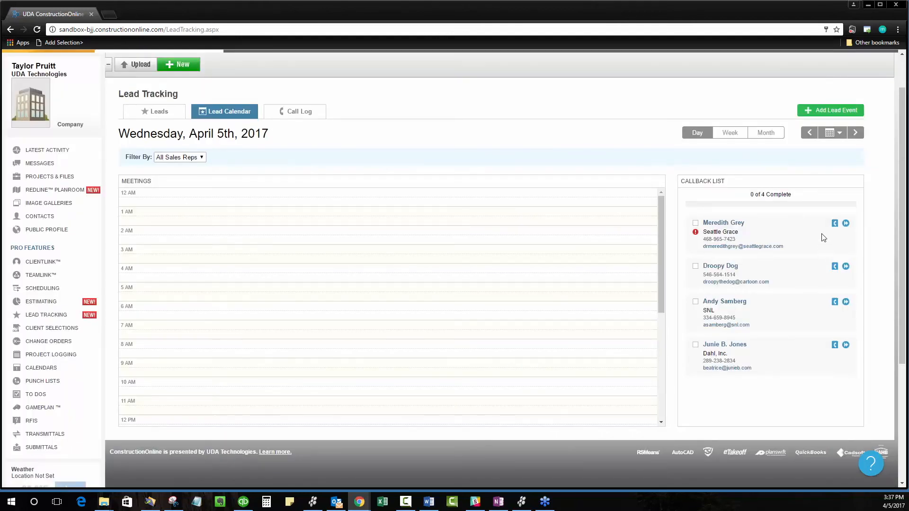
Step: Mark the first April 5 callback complete and postpone the second callback by one day
{"action": "left_click", "coordinate": [696, 224]}
{"action": "scroll", "coordinate": [772, 217], "scroll_direction": "down", "scroll_amount": 1}
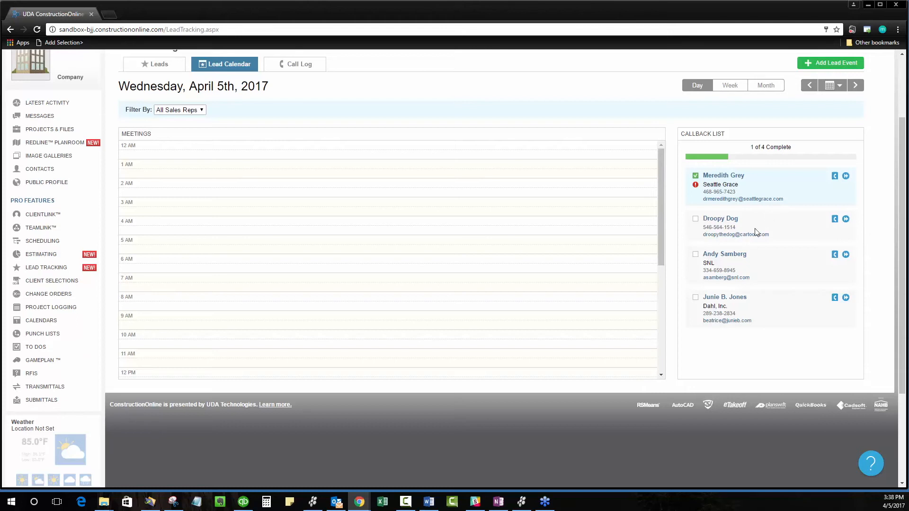
{"action": "left_click", "coordinate": [845, 219]}
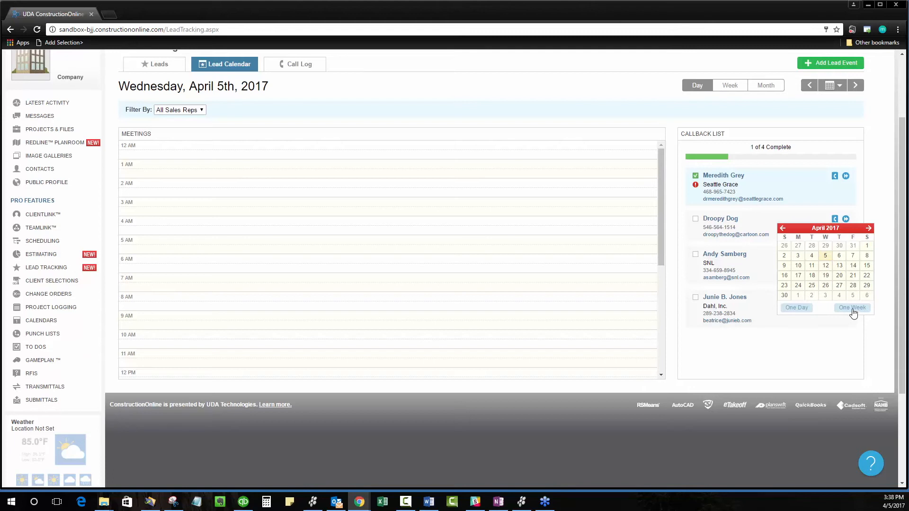
{"action": "left_click", "coordinate": [804, 308]}
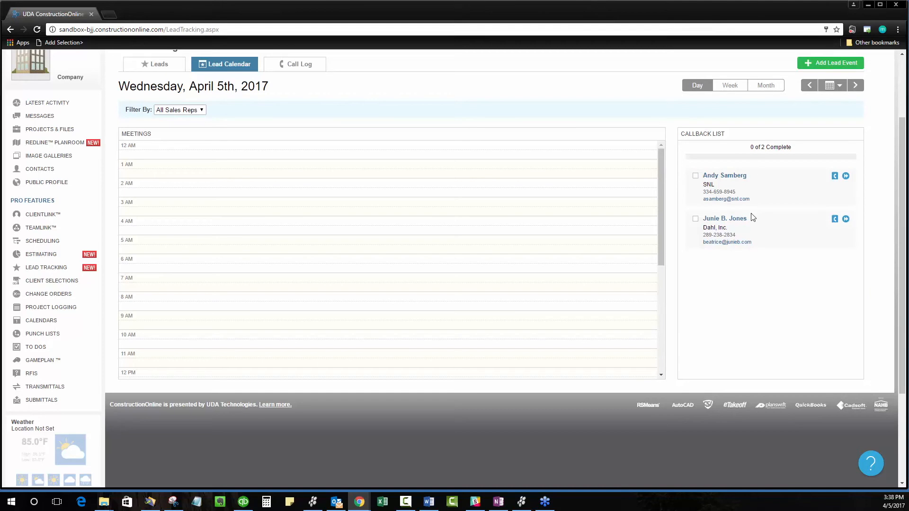
Step: Check the postponed callback on April 6, and mark both remaining April 5 callbacks complete
{"action": "left_click", "coordinate": [854, 88]}
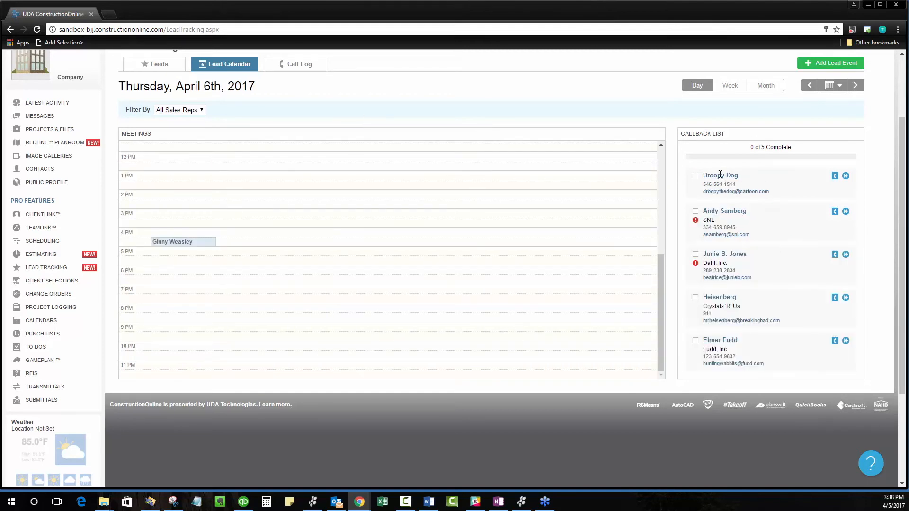
{"action": "left_click", "coordinate": [808, 85]}
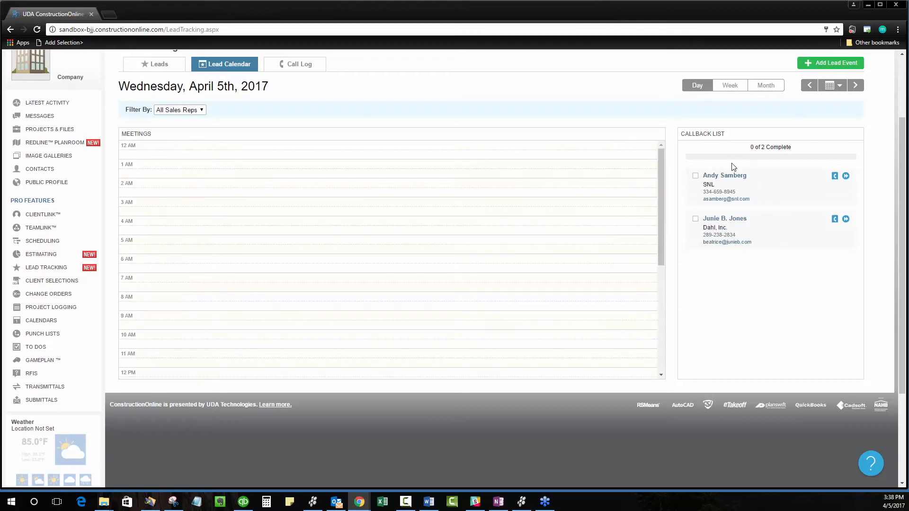
{"action": "left_click", "coordinate": [694, 176]}
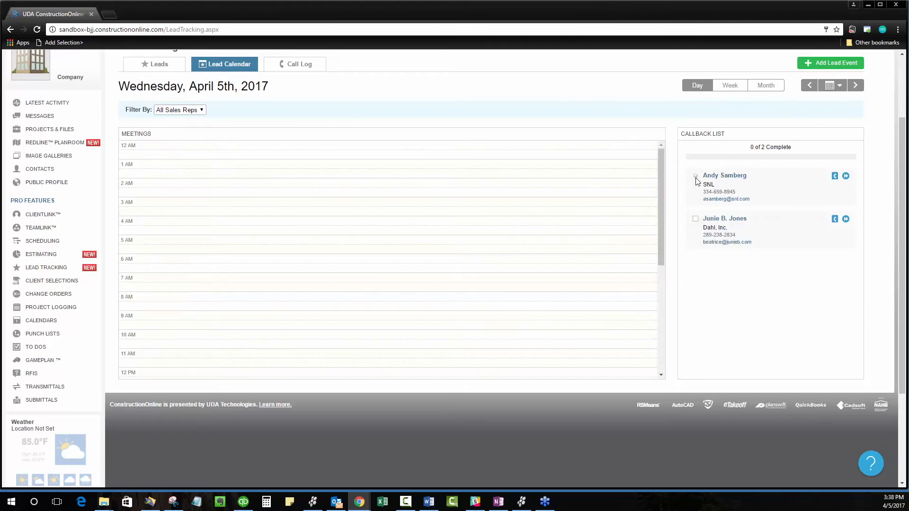
{"action": "left_click", "coordinate": [695, 221]}
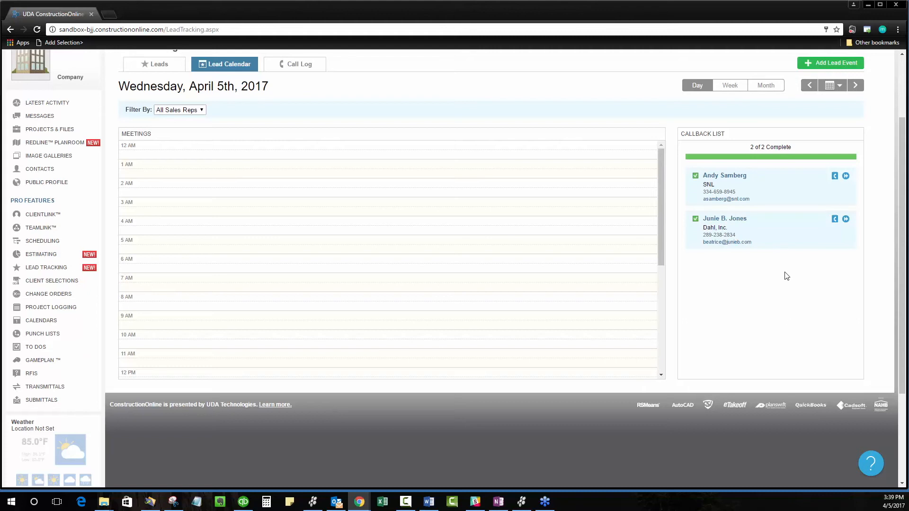
Step: Look through the 04/02/2017 to 04/08/2017 events in Week view, and return to Day view
{"action": "scroll", "coordinate": [350, 176], "scroll_direction": "up", "scroll_amount": 1}
{"action": "left_click", "coordinate": [731, 135]}
{"action": "scroll", "coordinate": [649, 243], "scroll_direction": "down", "scroll_amount": 1}
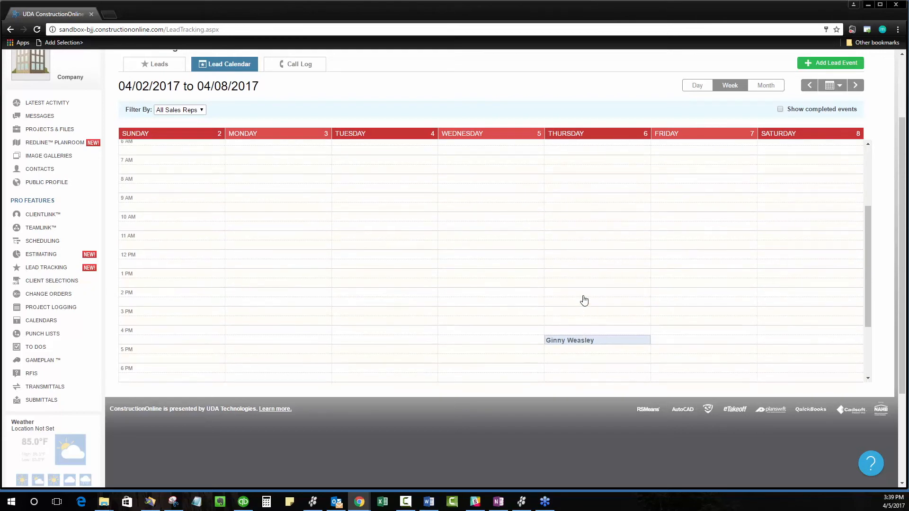
{"action": "left_click", "coordinate": [711, 88]}
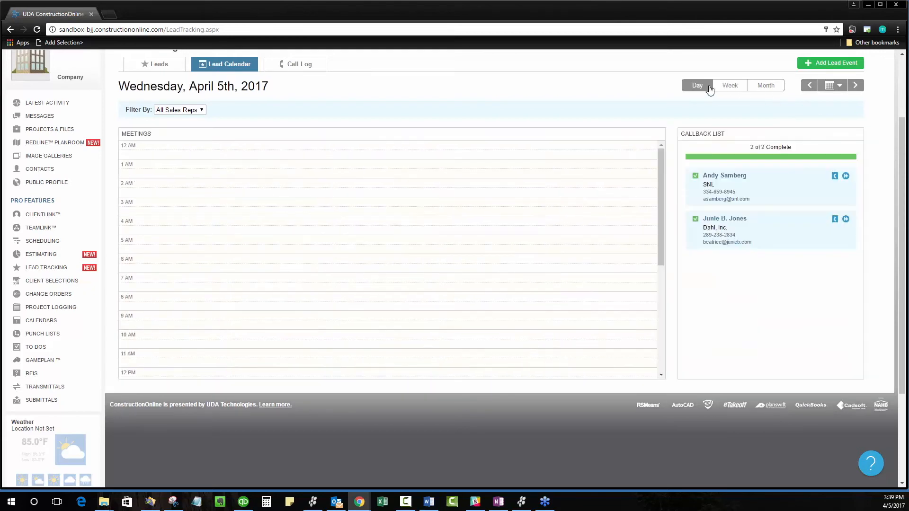
Step: Show April 6 in the day calendar and look through its meetings and callback list
{"action": "left_click", "coordinate": [855, 87]}
{"action": "scroll", "coordinate": [300, 300], "scroll_direction": "up", "scroll_amount": 2}
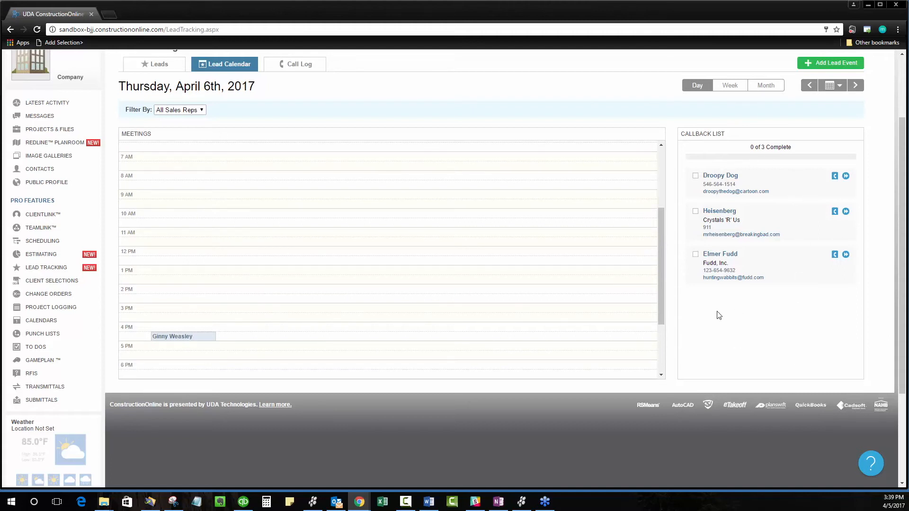
{"action": "scroll", "coordinate": [551, 285], "scroll_direction": "down", "scroll_amount": 1}
{"action": "scroll", "coordinate": [545, 284], "scroll_direction": "up", "scroll_amount": 1}
Step: Filter the April 6 day calendar by the named sales rep and look through the meeting hours
{"action": "left_click", "coordinate": [199, 109]}
{"action": "left_click", "coordinate": [179, 119]}
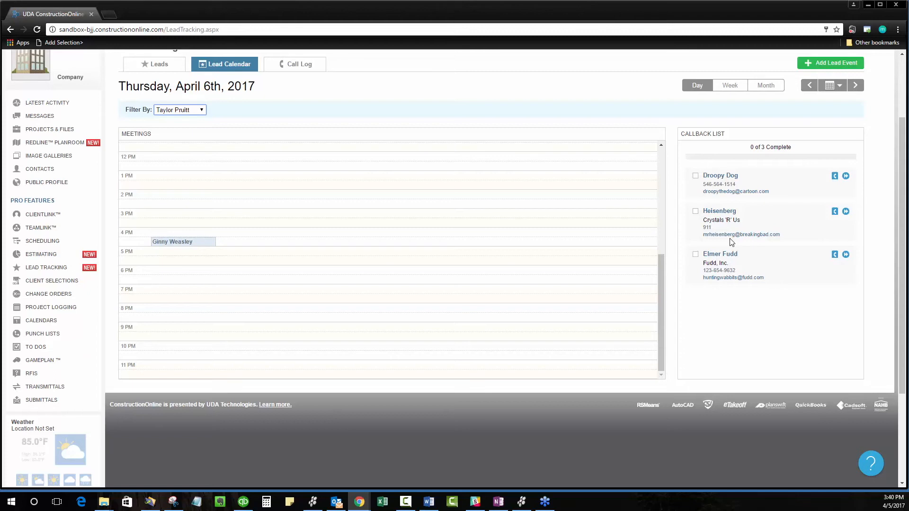
{"action": "scroll", "coordinate": [521, 227], "scroll_direction": "up", "scroll_amount": 2}
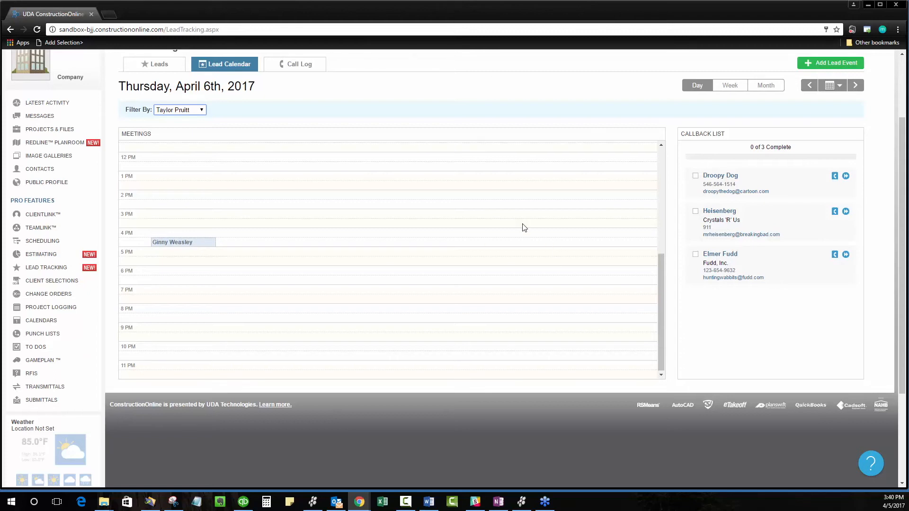
{"action": "scroll", "coordinate": [524, 228], "scroll_direction": "up", "scroll_amount": 5}
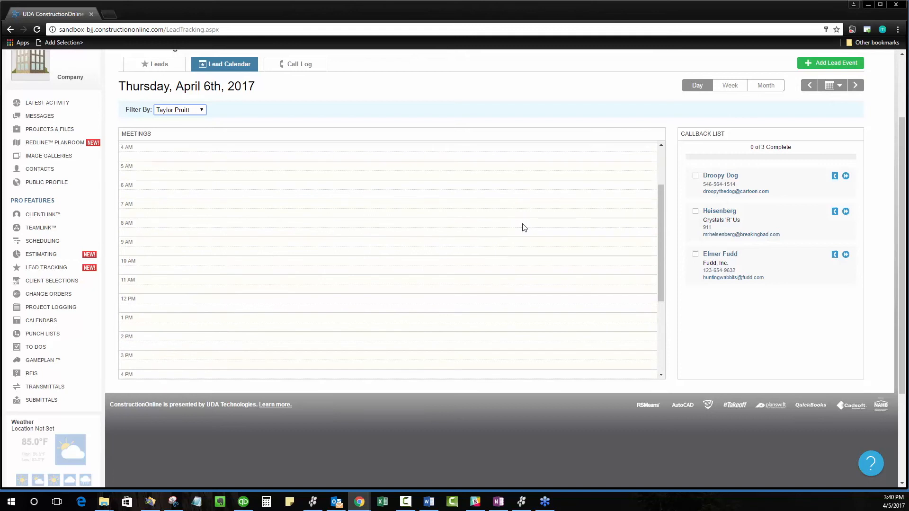
{"action": "scroll", "coordinate": [469, 126], "scroll_direction": "up", "scroll_amount": 2}
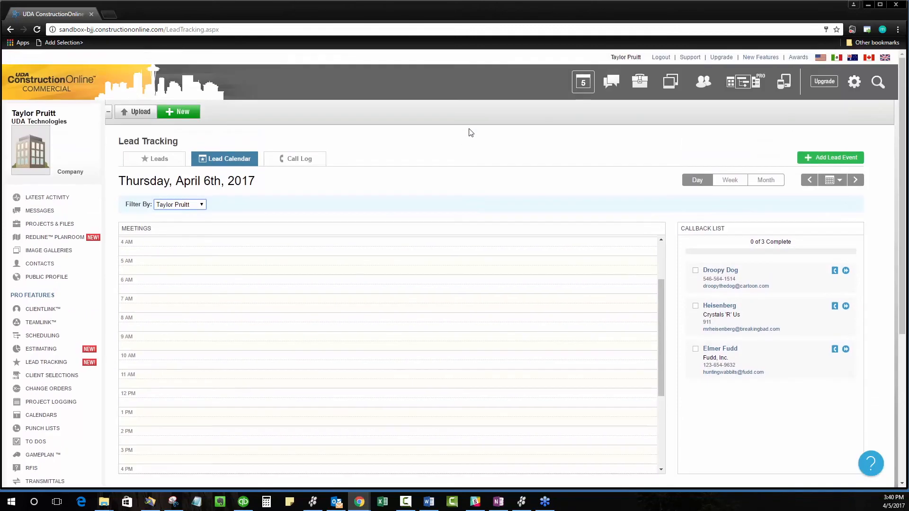
Step: Return to the leads list and filter it by the named sales rep
{"action": "scroll", "coordinate": [459, 147], "scroll_direction": "down", "scroll_amount": 1}
{"action": "left_click", "coordinate": [165, 114]}
{"action": "scroll", "coordinate": [426, 184], "scroll_direction": "down", "scroll_amount": 2}
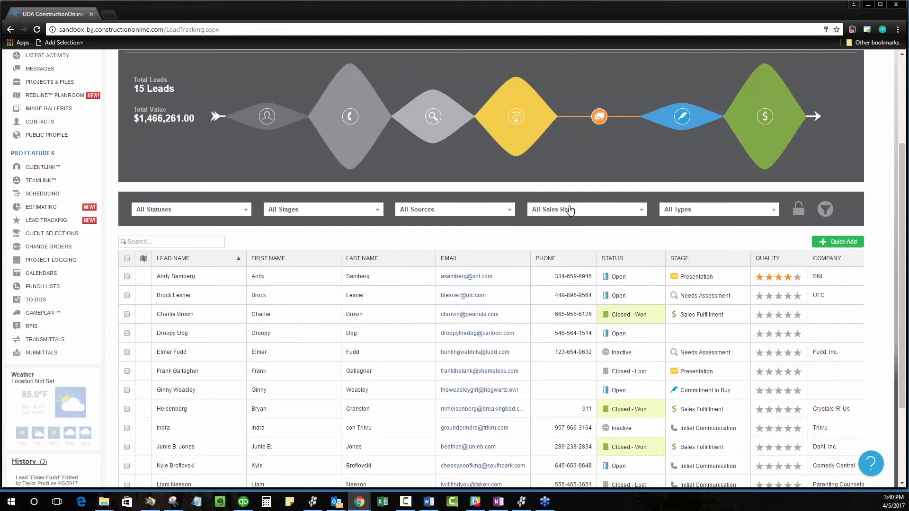
{"action": "scroll", "coordinate": [565, 220], "scroll_direction": "up", "scroll_amount": 1}
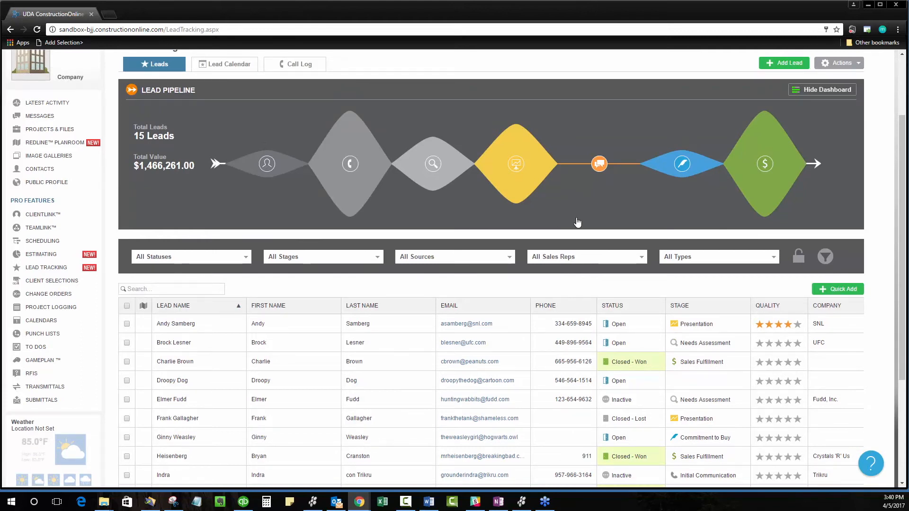
{"action": "left_click", "coordinate": [621, 253]}
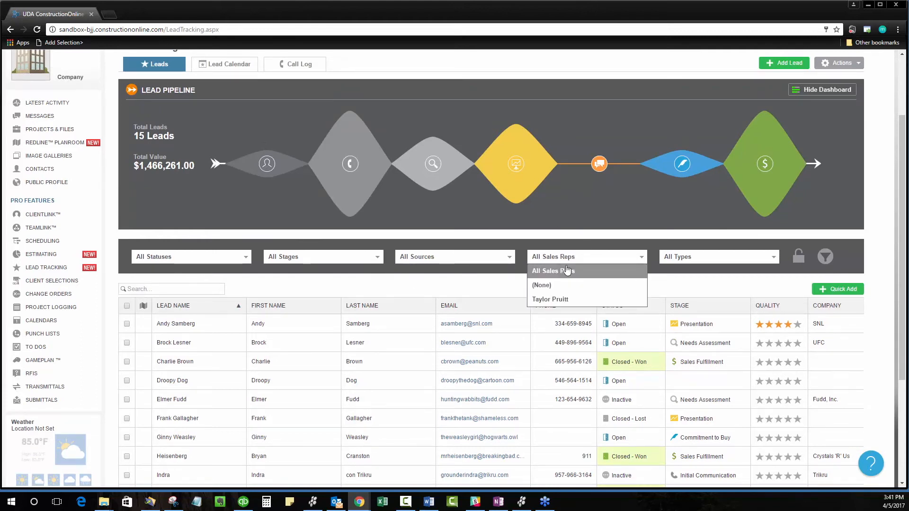
{"action": "left_click", "coordinate": [561, 299]}
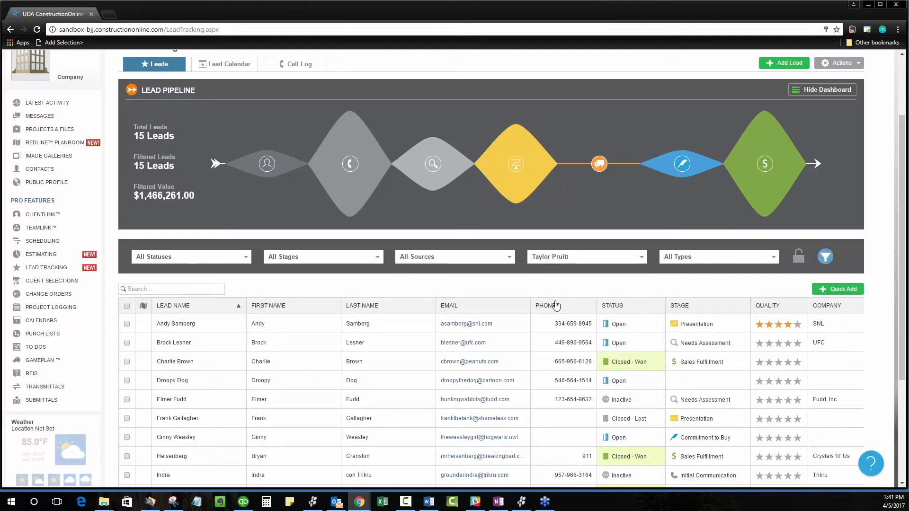
Step: Filter the leads to Open status and lock the current filters
{"action": "left_click", "coordinate": [314, 260]}
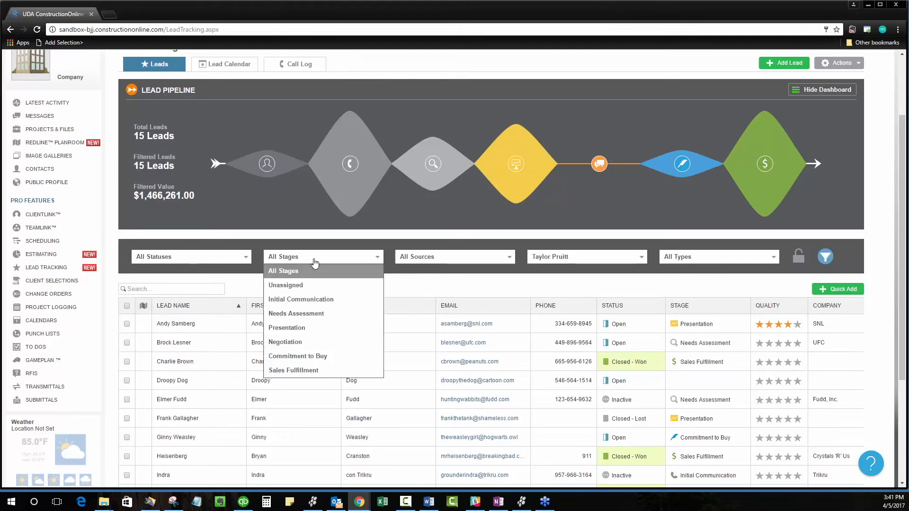
{"action": "left_click", "coordinate": [234, 257]}
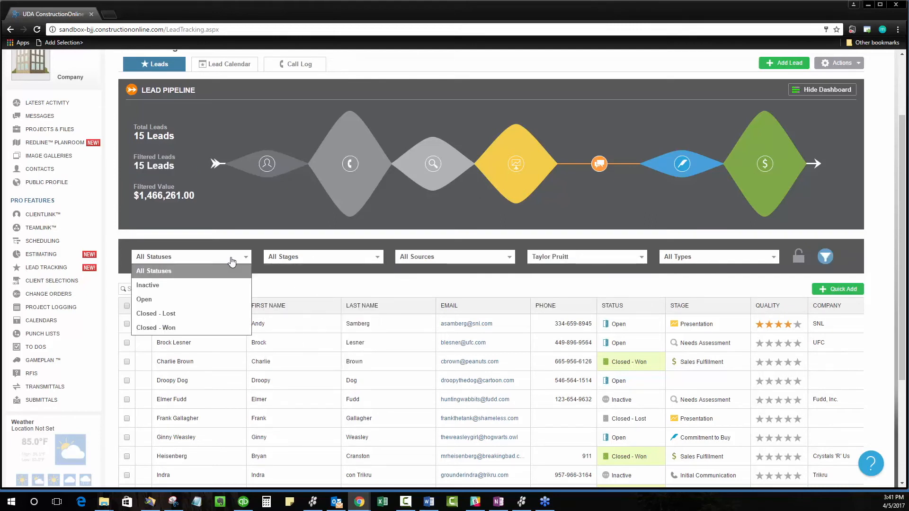
{"action": "left_click", "coordinate": [203, 299]}
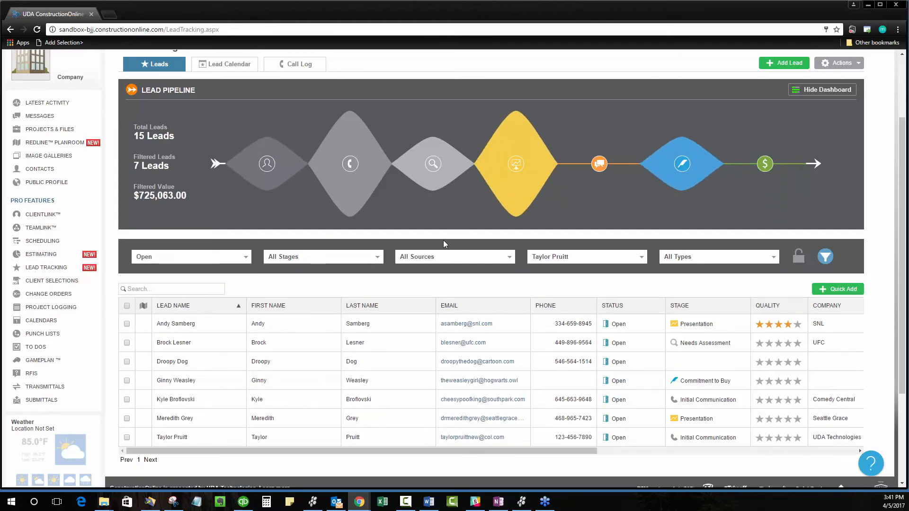
{"action": "left_click", "coordinate": [803, 260]}
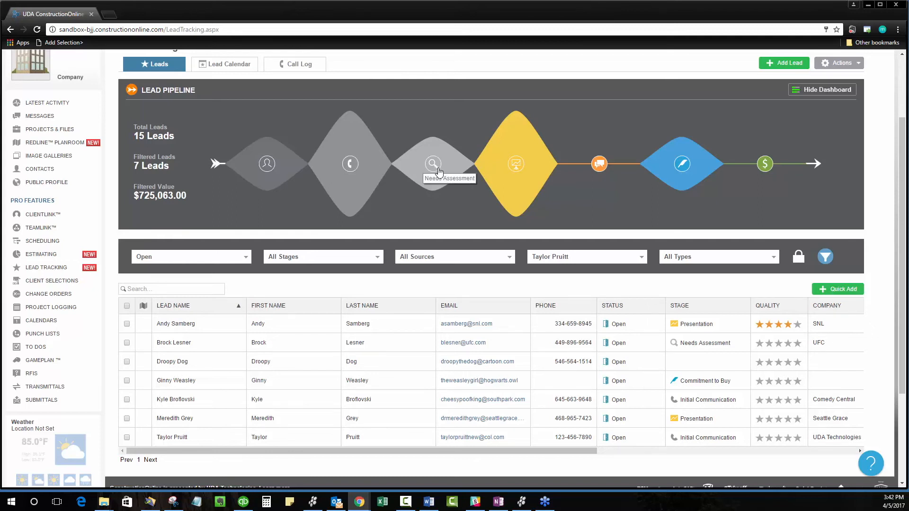
Step: Open the first lead in the list for editing and show its lead details
{"action": "scroll", "coordinate": [783, 147], "scroll_direction": "up", "scroll_amount": 1}
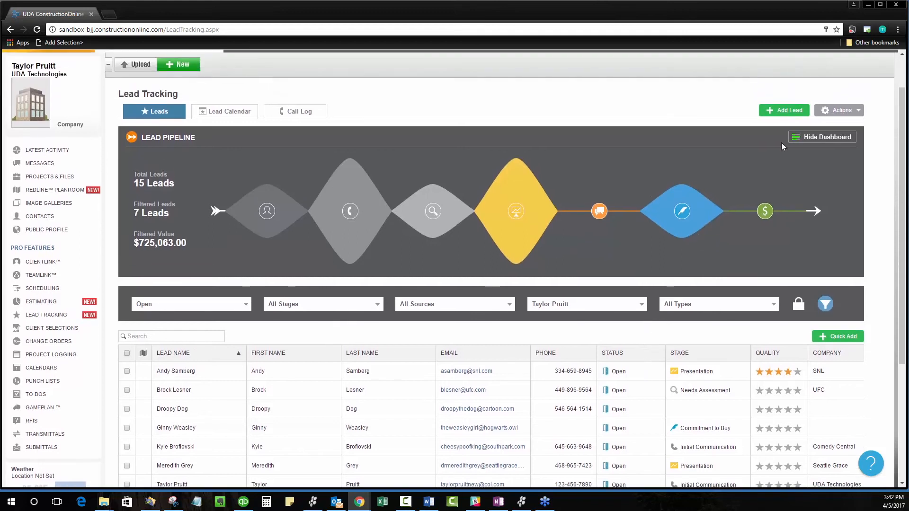
{"action": "scroll", "coordinate": [778, 217], "scroll_direction": "down", "scroll_amount": 1}
{"action": "double_click", "coordinate": [229, 326]}
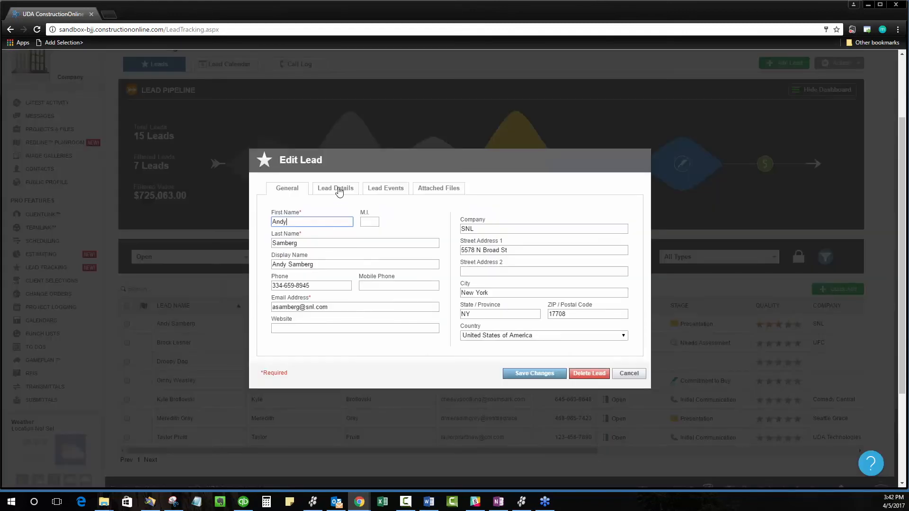
{"action": "left_click", "coordinate": [335, 196]}
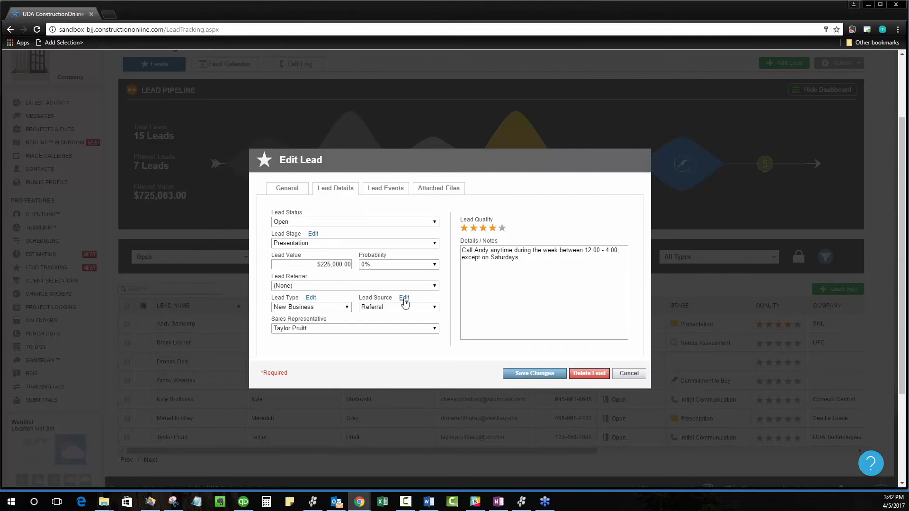
Step: Open the lead stages settings and look at the name and icon choices for the Initial Communication stage
{"action": "left_click", "coordinate": [313, 235]}
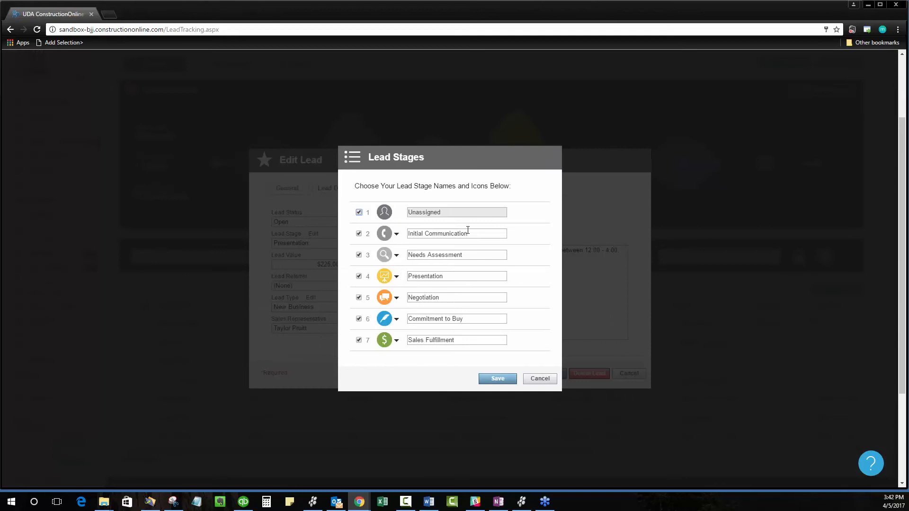
{"action": "left_click_drag", "start_coordinate": [479, 236], "coordinate": [402, 234]}
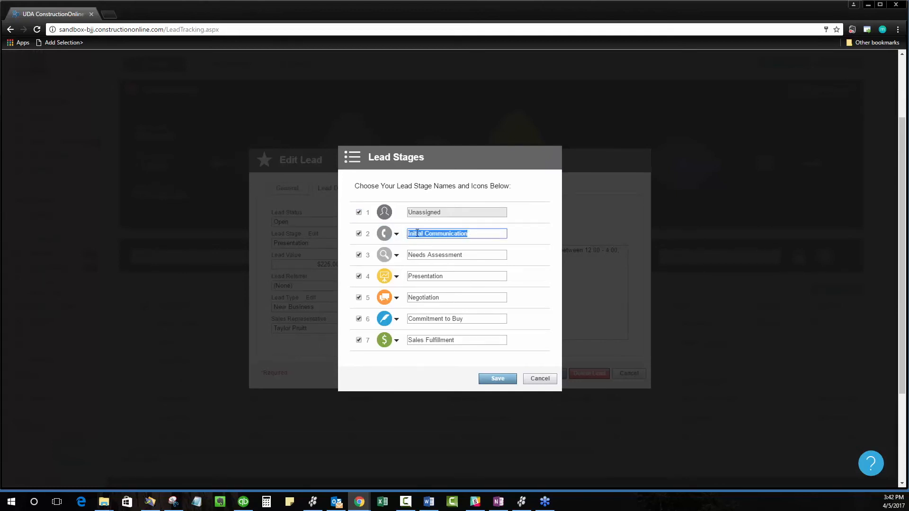
{"action": "left_click", "coordinate": [472, 233]}
{"action": "left_click", "coordinate": [396, 233]}
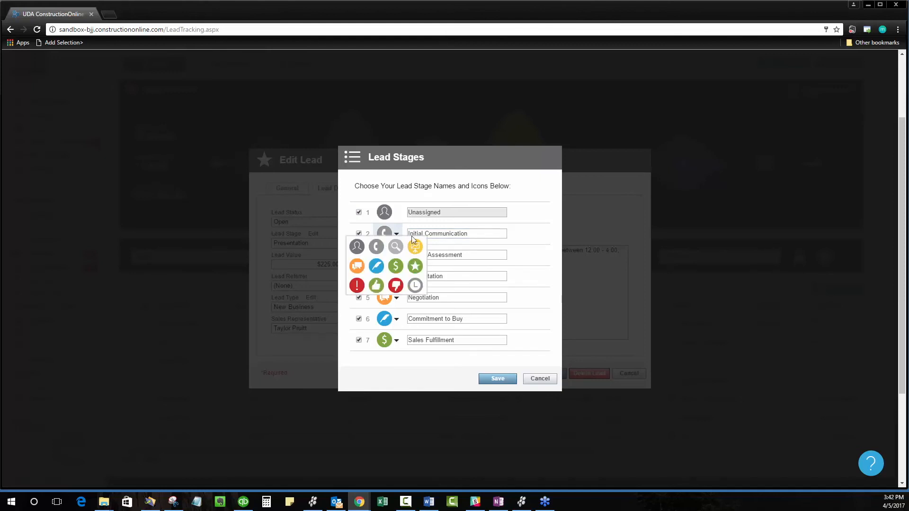
{"action": "left_click", "coordinate": [497, 234]}
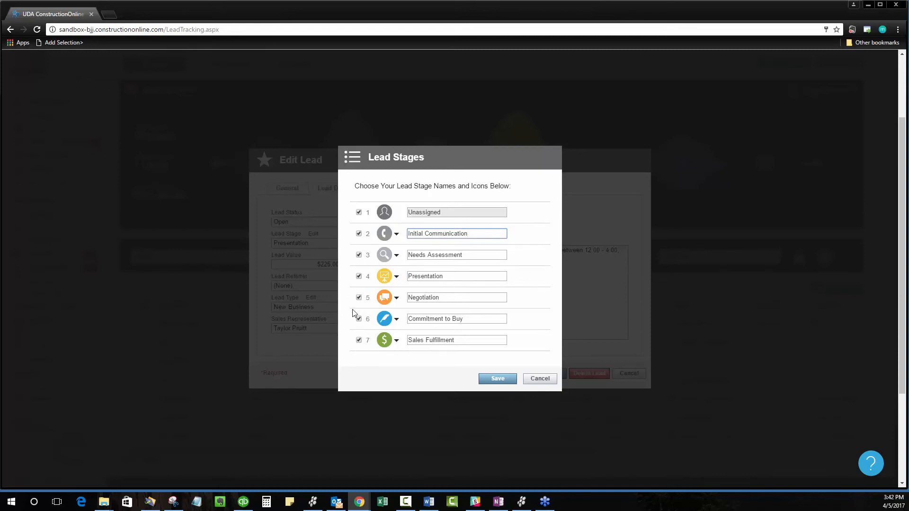
Step: Disable the Needs Assessment and Negotiation lead stages and save the stage list
{"action": "left_click", "coordinate": [358, 254]}
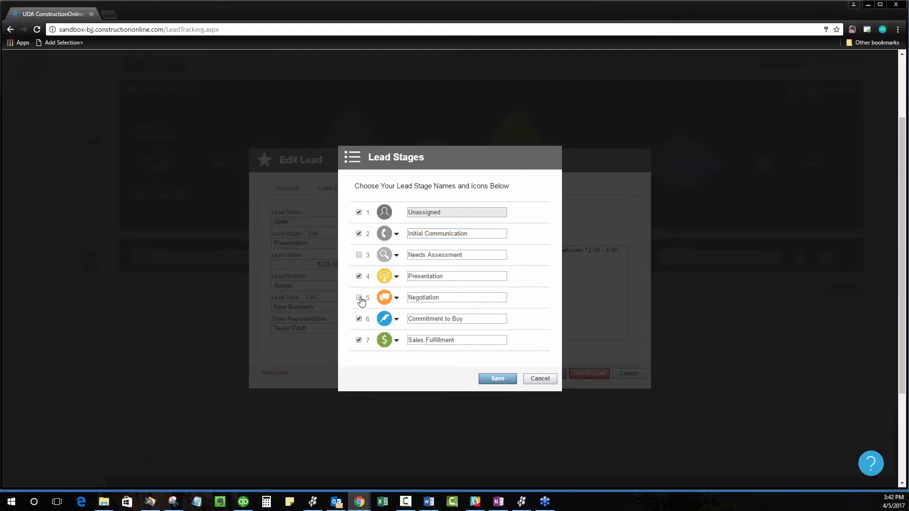
{"action": "left_click", "coordinate": [496, 377]}
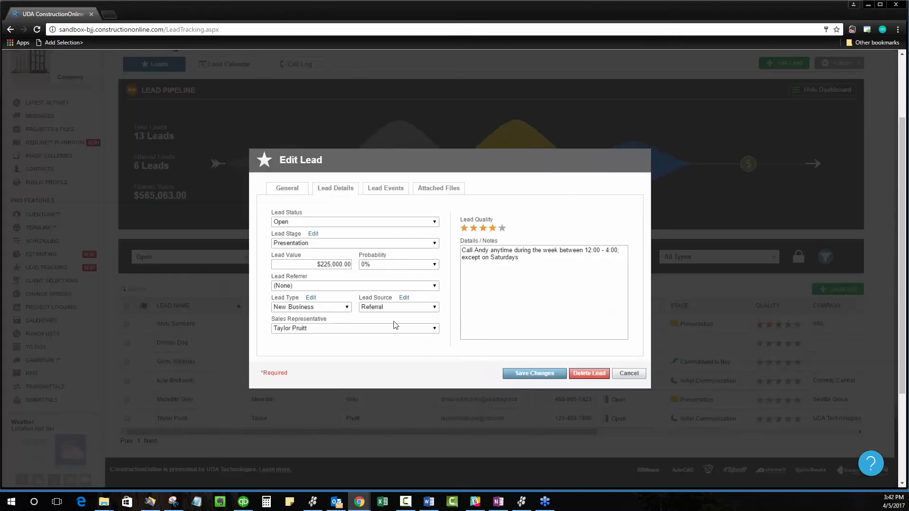
Step: Save the first lead, reopen its lead details, and examine the lead source choices and the editable Lead Sources list without changing them
{"action": "left_click", "coordinate": [531, 373]}
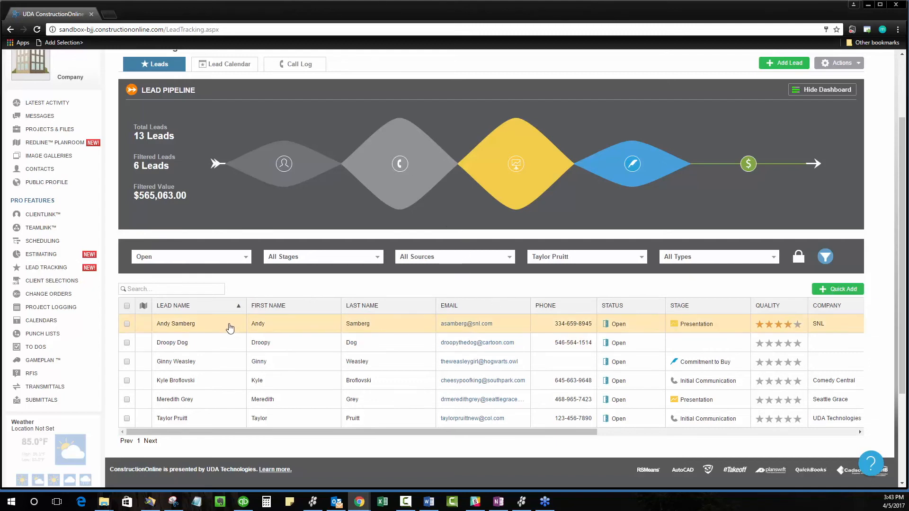
{"action": "left_click", "coordinate": [284, 324]}
{"action": "left_click", "coordinate": [344, 192]}
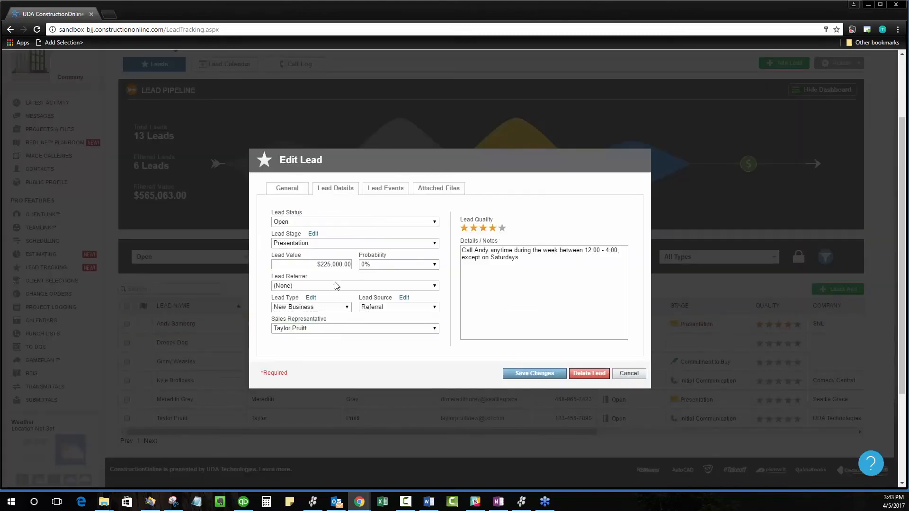
{"action": "left_click", "coordinate": [434, 307]}
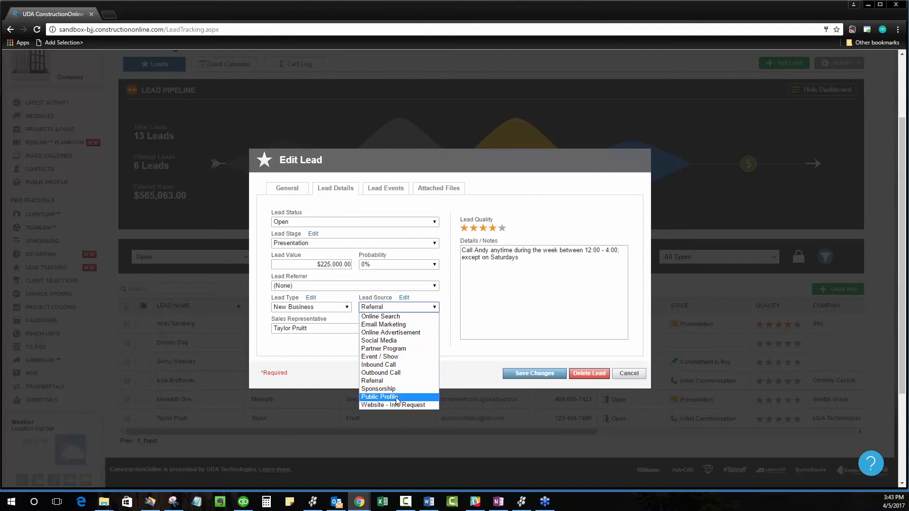
{"action": "left_click", "coordinate": [404, 298]}
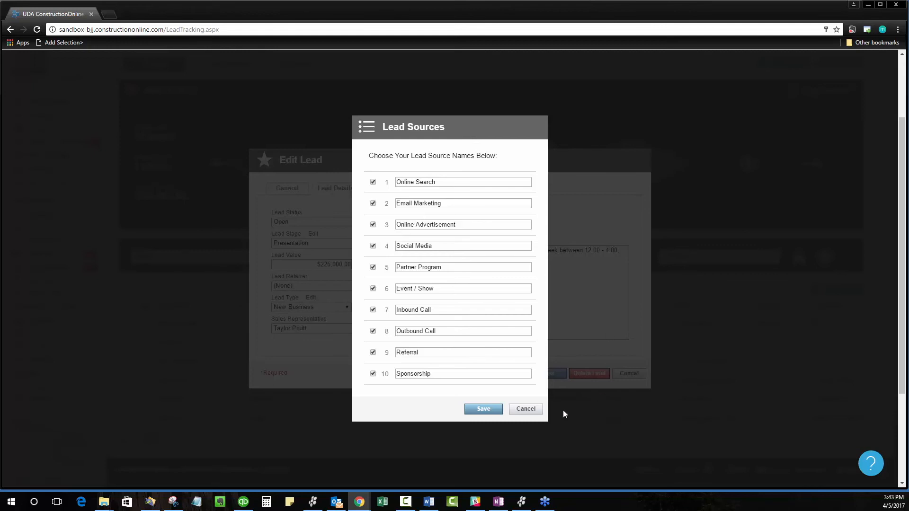
{"action": "left_click", "coordinate": [525, 409]}
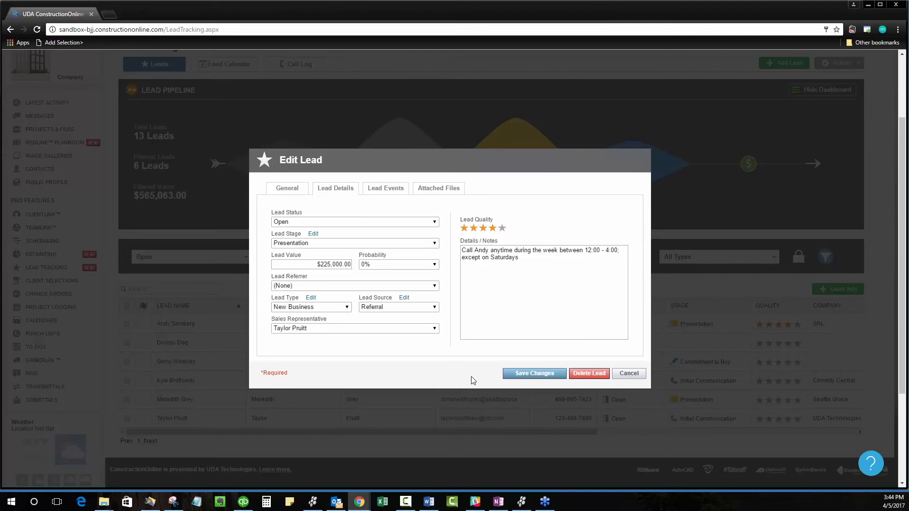
{"action": "left_click", "coordinate": [624, 375]}
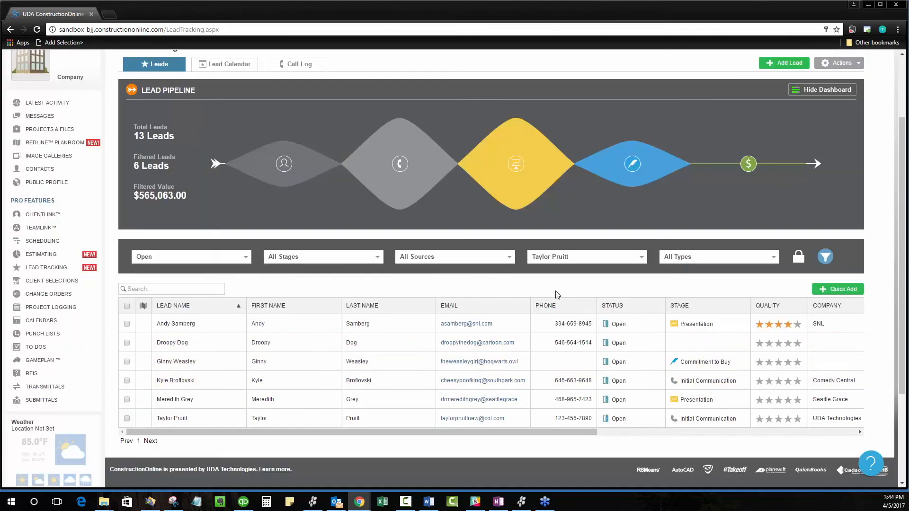
Step: Open the company contacts, hide the leads from the contact list, and show them again
{"action": "scroll", "coordinate": [557, 294], "scroll_direction": "up", "scroll_amount": 2}
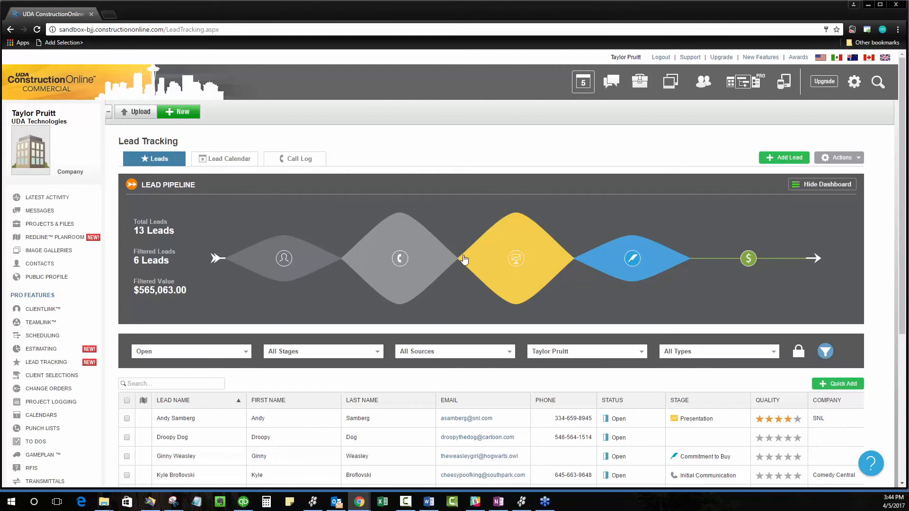
{"action": "left_click", "coordinate": [45, 264]}
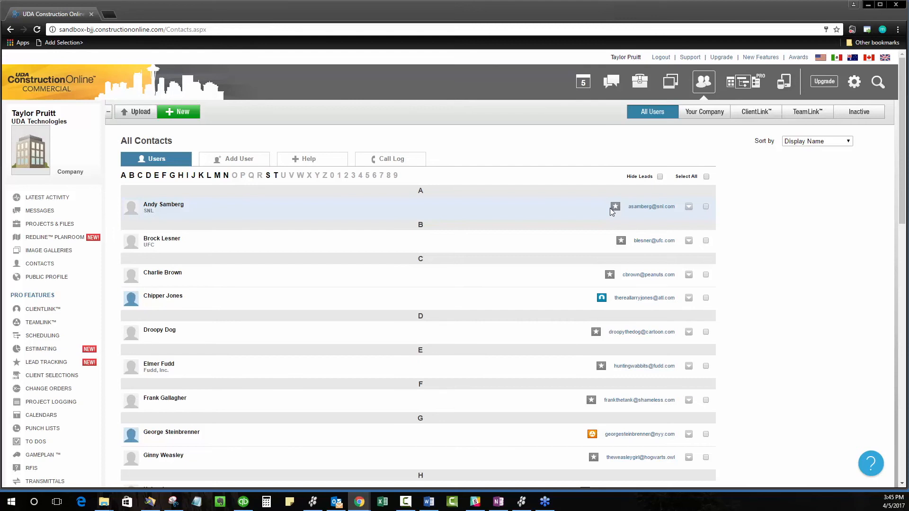
{"action": "left_click", "coordinate": [660, 177]}
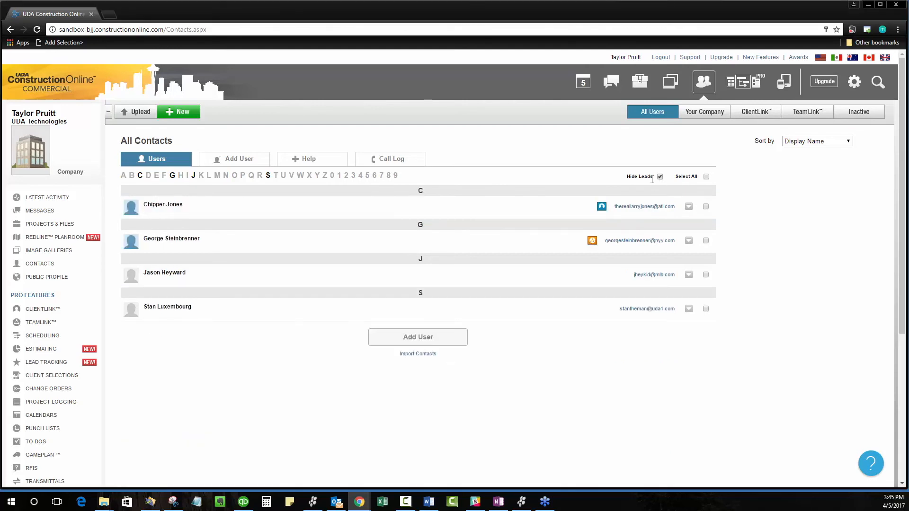
{"action": "left_click", "coordinate": [660, 177]}
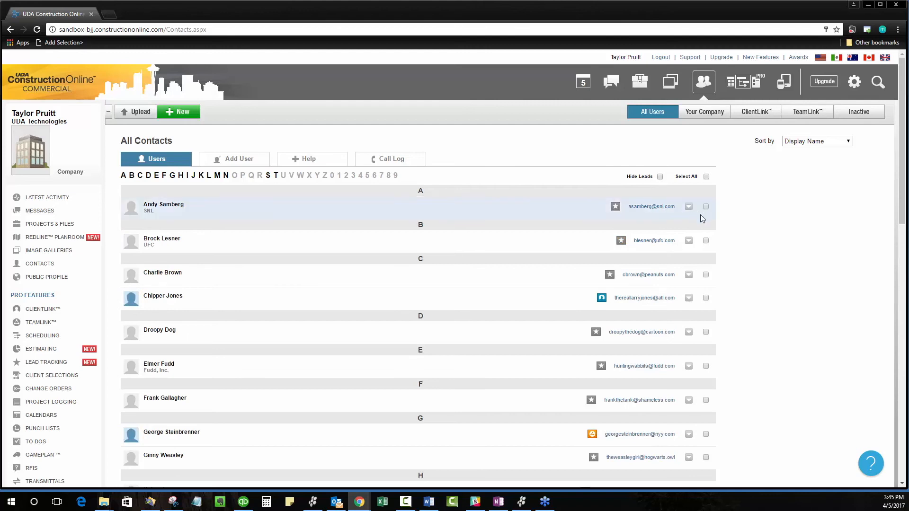
Step: Add the first contact in the list to the "It's All Greek To Me" project and save the assignment
{"action": "left_click", "coordinate": [688, 207]}
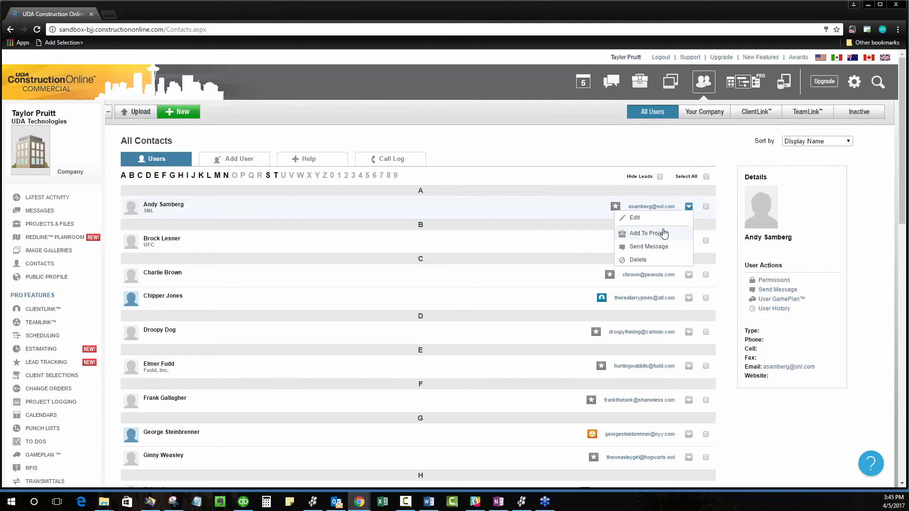
{"action": "left_click", "coordinate": [655, 234]}
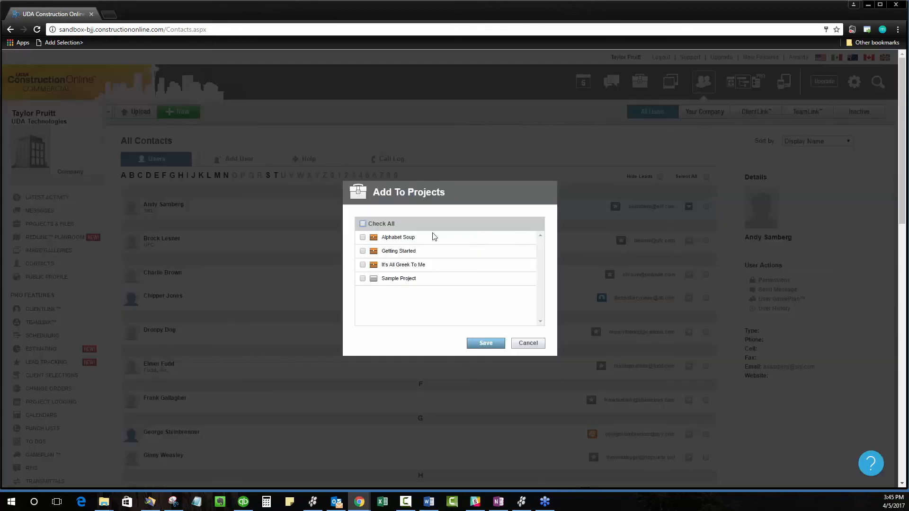
{"action": "left_click", "coordinate": [362, 265]}
{"action": "left_click", "coordinate": [477, 343]}
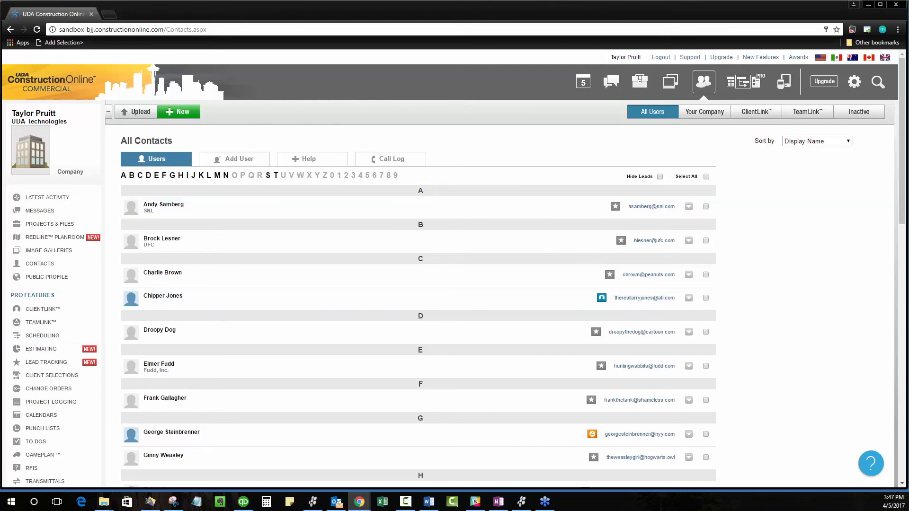
Step: Return to Lead Tracking, start a lead import, and download the leads import template
{"action": "left_click", "coordinate": [46, 363]}
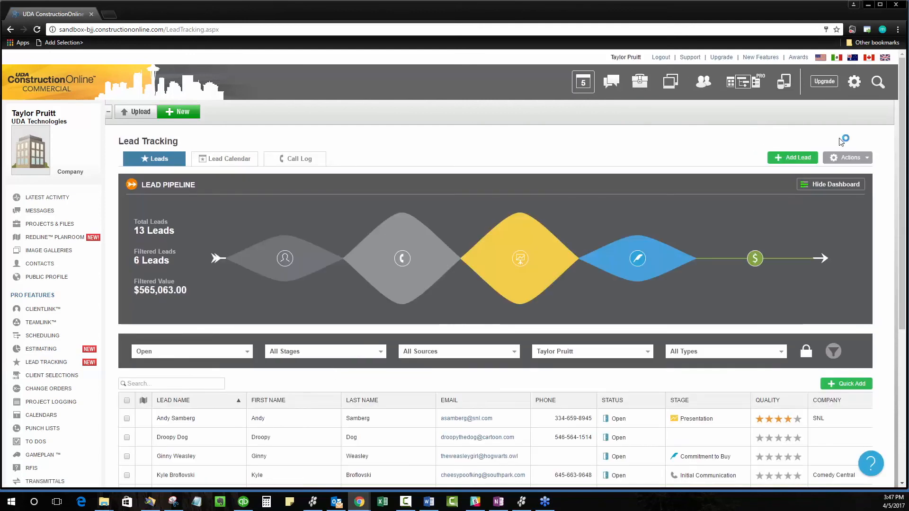
{"action": "left_click", "coordinate": [851, 158]}
{"action": "left_click", "coordinate": [829, 176]}
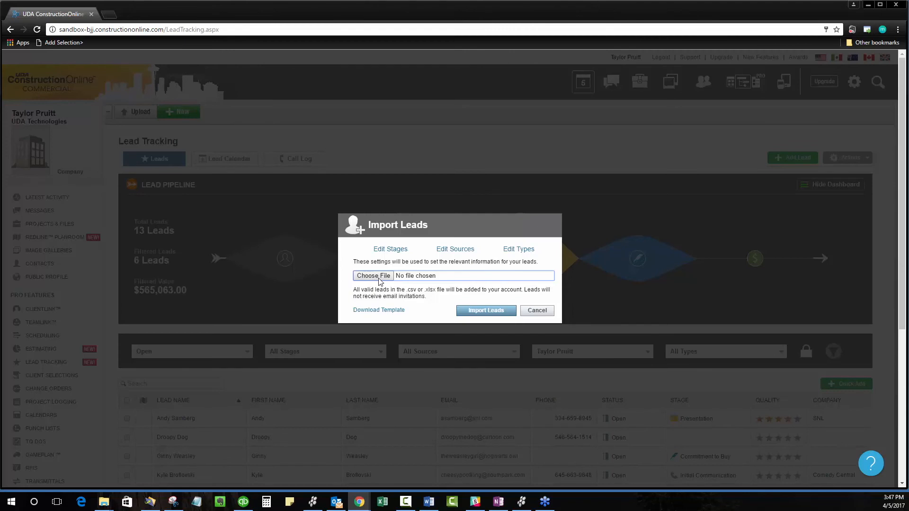
{"action": "left_click", "coordinate": [368, 314]}
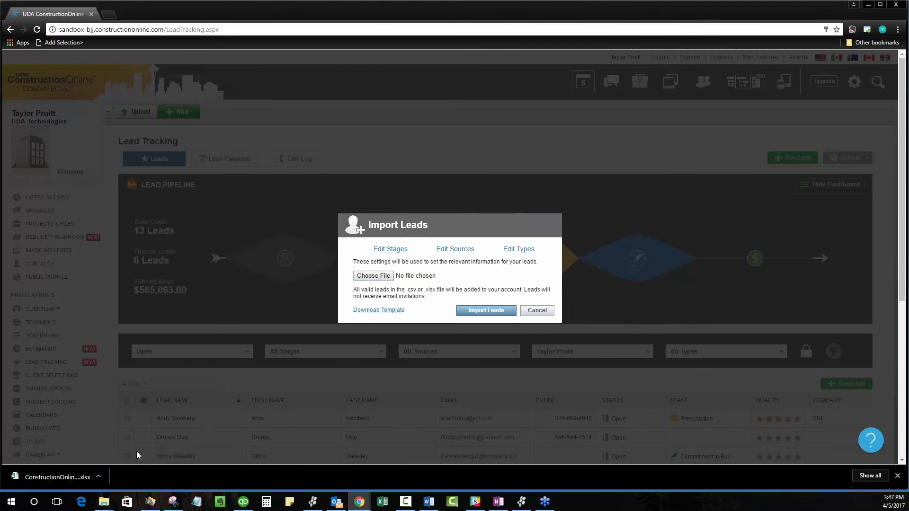
Step: Open the downloaded leads template in Excel to examine its column headings, close it, and cancel the lead import
{"action": "left_click", "coordinate": [75, 476]}
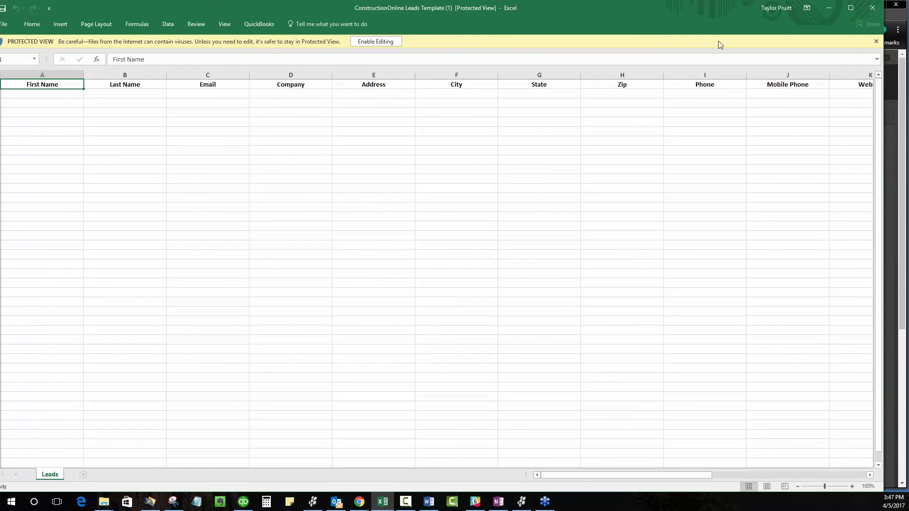
{"action": "left_click_drag", "start_coordinate": [656, 7], "coordinate": [677, 8]}
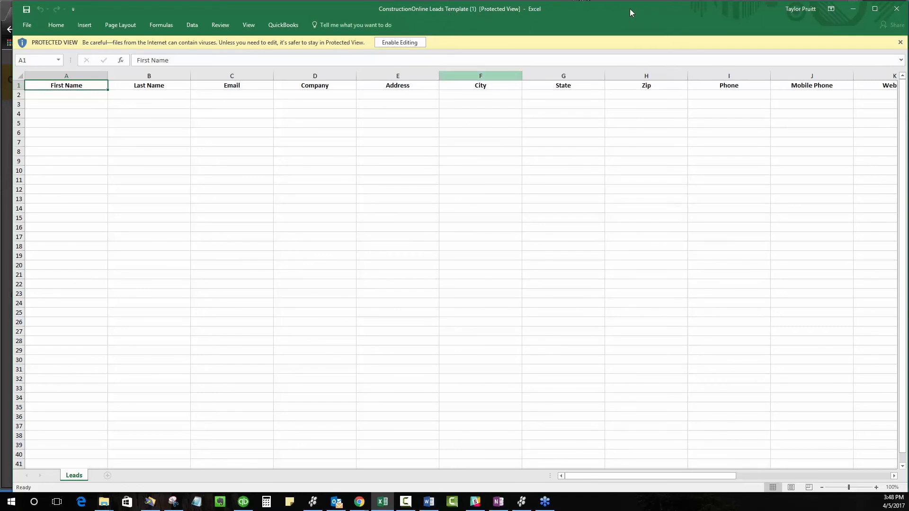
{"action": "left_click", "coordinate": [896, 9]}
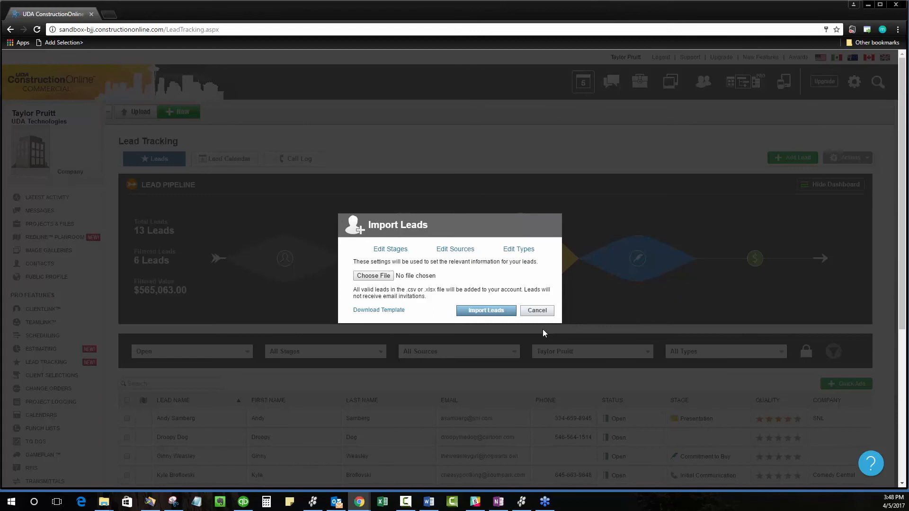
{"action": "left_click", "coordinate": [539, 311]}
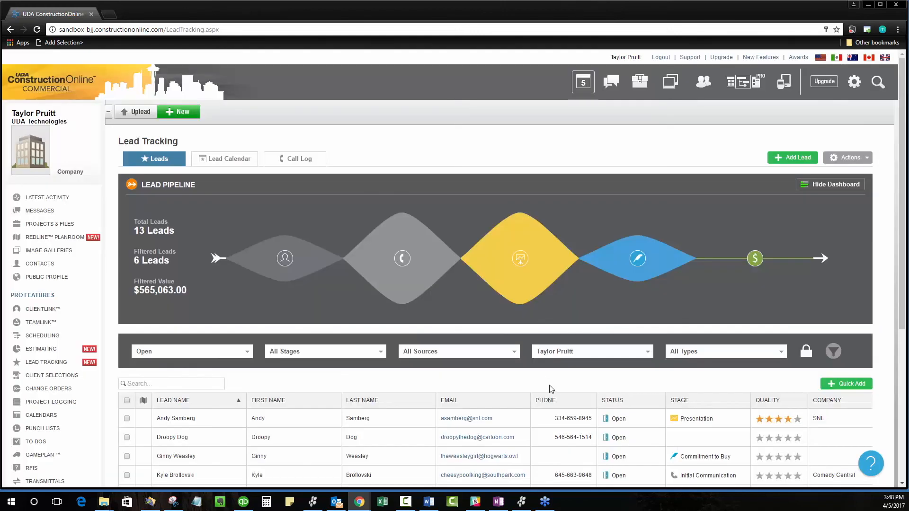
{"action": "scroll", "coordinate": [550, 389], "scroll_direction": "down", "scroll_amount": 3}
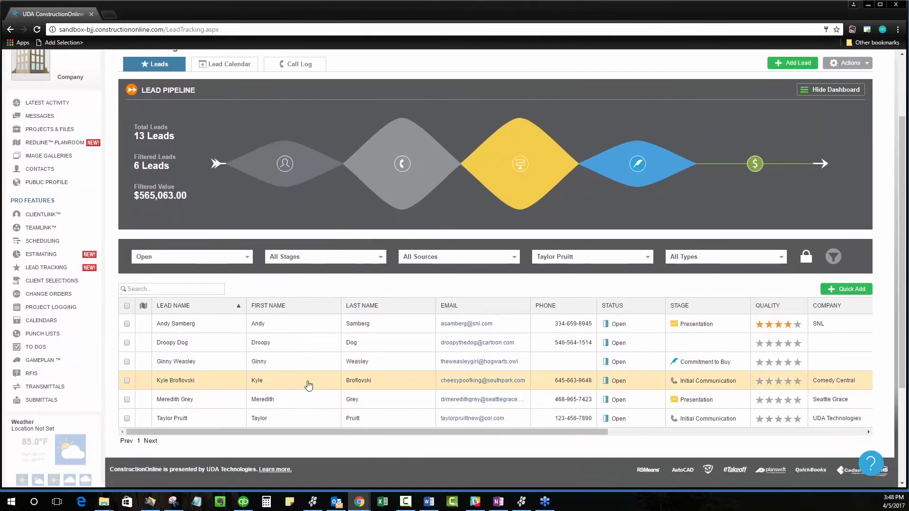
{"action": "left_click", "coordinate": [127, 323]}
{"action": "left_click", "coordinate": [127, 343]}
{"action": "left_click", "coordinate": [127, 362]}
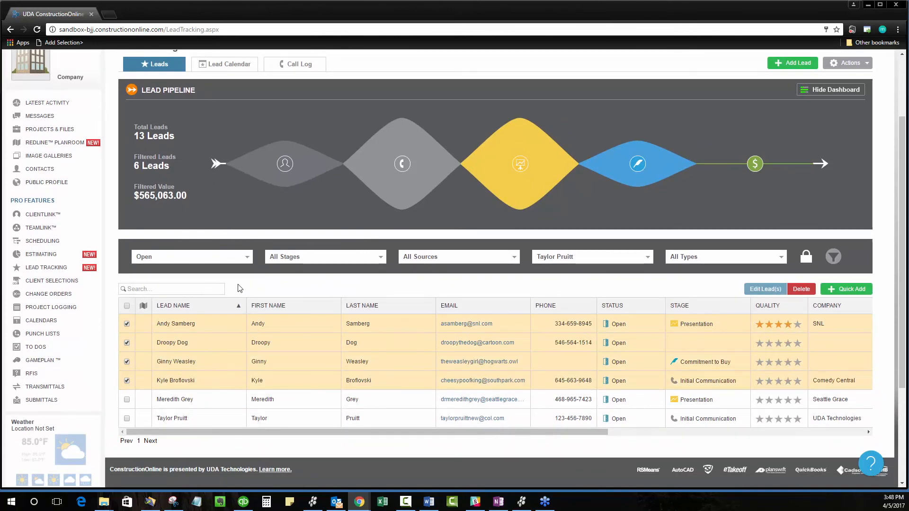
{"action": "left_click", "coordinate": [126, 380]}
{"action": "left_click", "coordinate": [126, 343]}
{"action": "left_click", "coordinate": [126, 324]}
Step: Select the second and third leads in the list and bulk edit their Lead Stage to Sales Fulfillment
{"action": "left_click", "coordinate": [127, 362]}
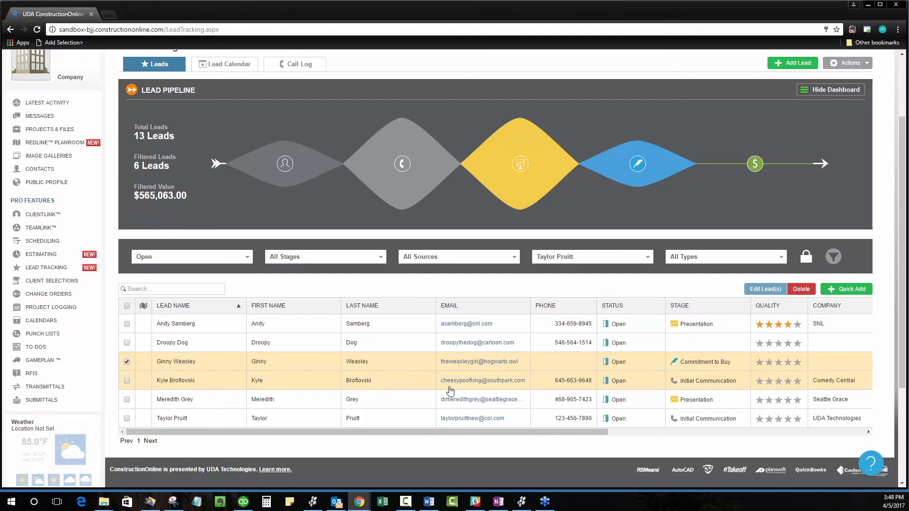
{"action": "left_click", "coordinate": [126, 343]}
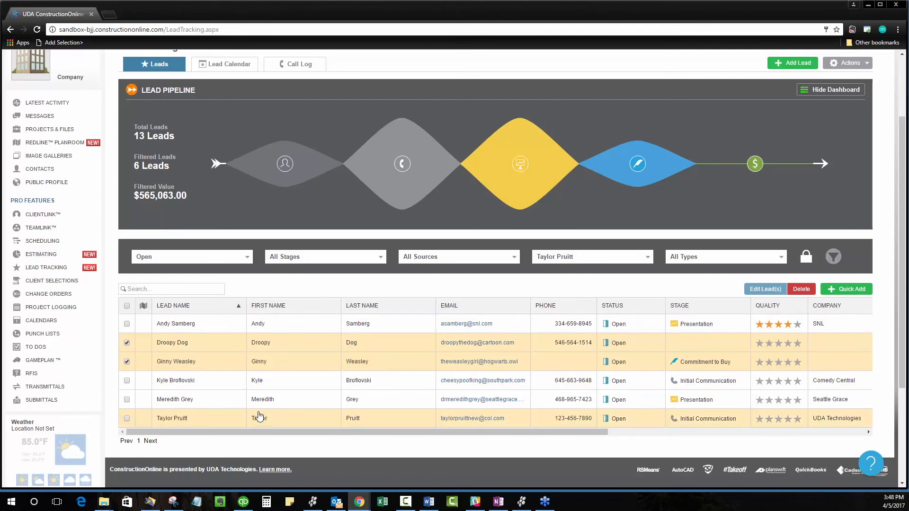
{"action": "left_click", "coordinate": [766, 290]}
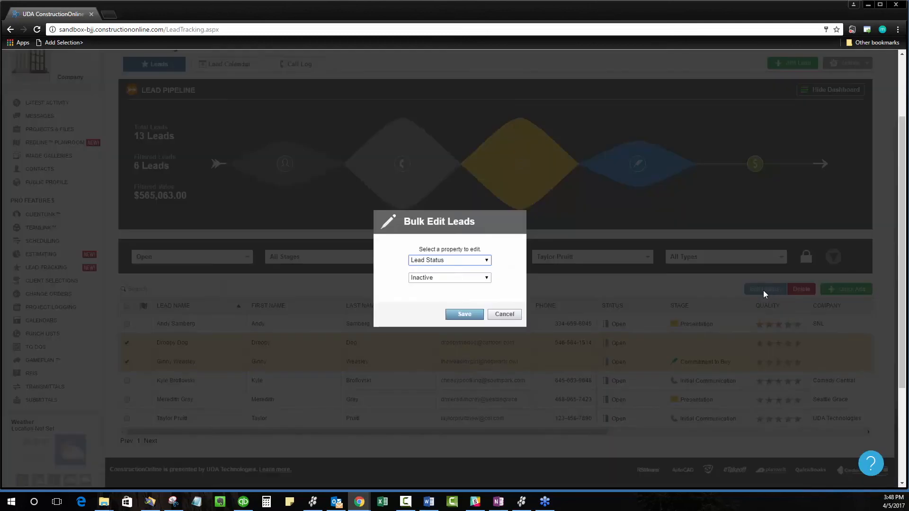
{"action": "left_click", "coordinate": [481, 260]}
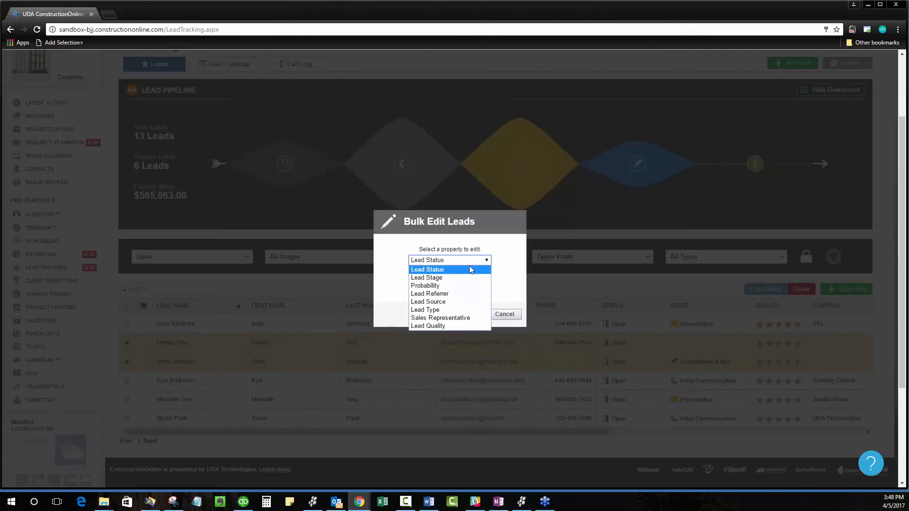
{"action": "left_click", "coordinate": [440, 278]}
{"action": "left_click", "coordinate": [444, 278]}
{"action": "left_click", "coordinate": [440, 320]}
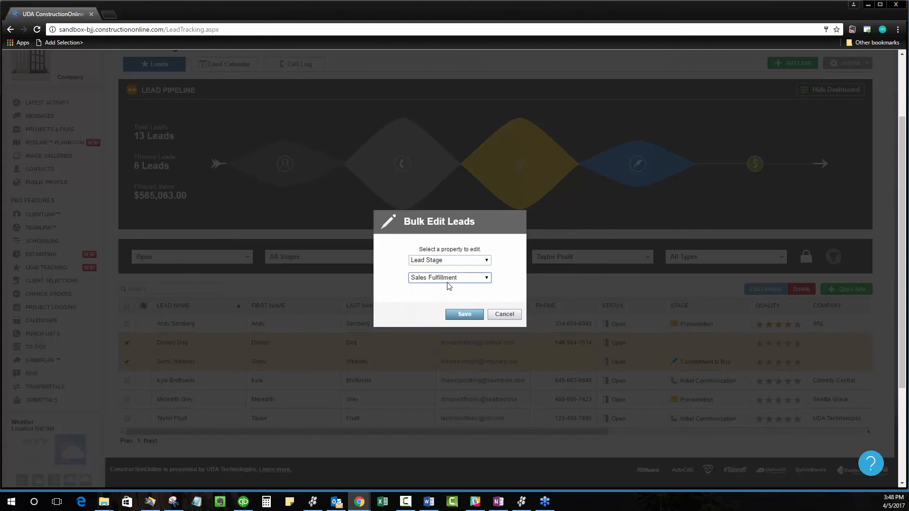
{"action": "left_click", "coordinate": [464, 314]}
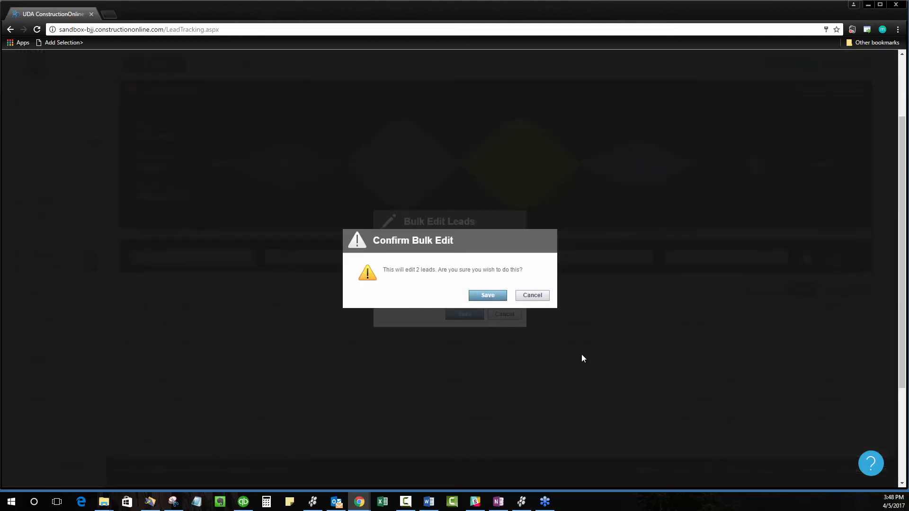
{"action": "left_click", "coordinate": [479, 295]}
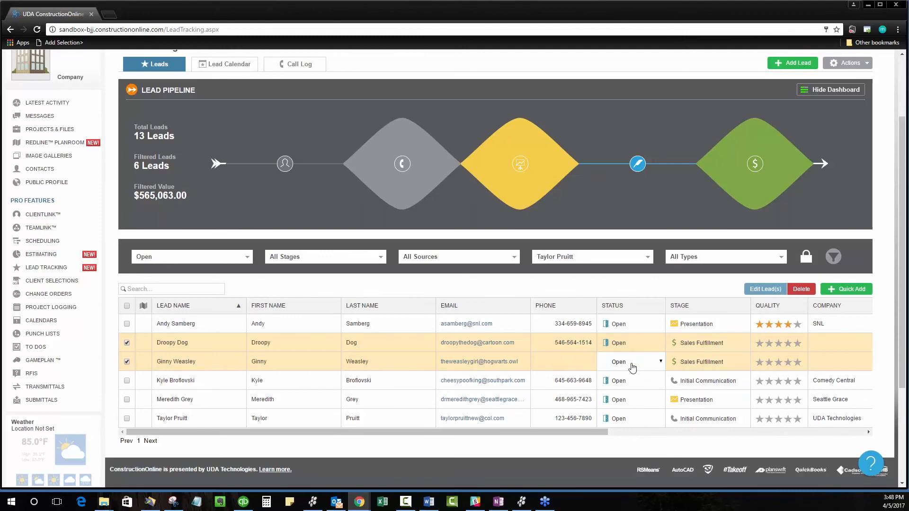
Step: Bulk edit the Lead Status of the two selected leads to Closed - Won
{"action": "left_click", "coordinate": [753, 289]}
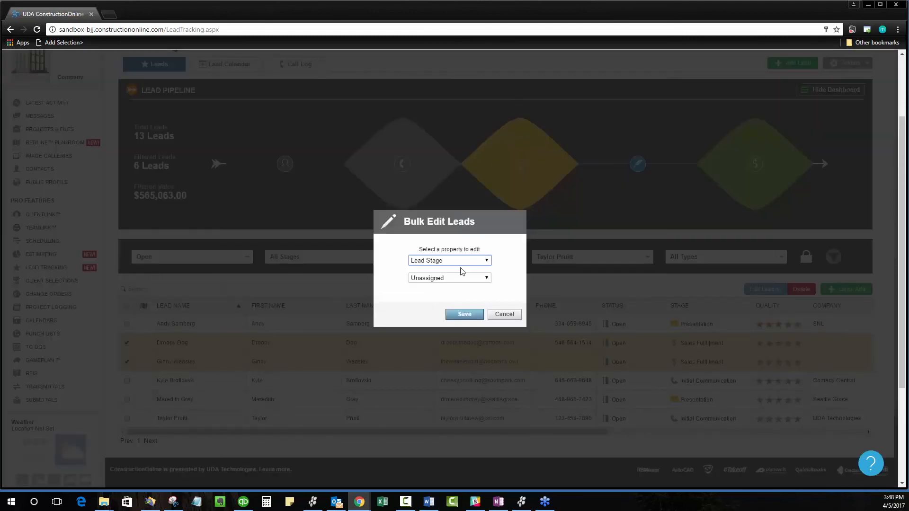
{"action": "left_click", "coordinate": [460, 261]}
{"action": "left_click", "coordinate": [453, 269]}
{"action": "left_click", "coordinate": [449, 277]}
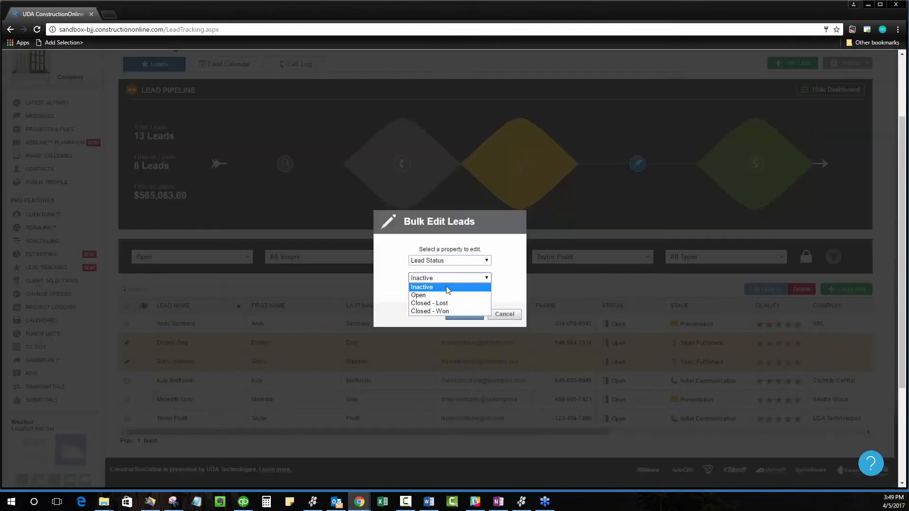
{"action": "left_click", "coordinate": [442, 310]}
{"action": "left_click", "coordinate": [467, 315]}
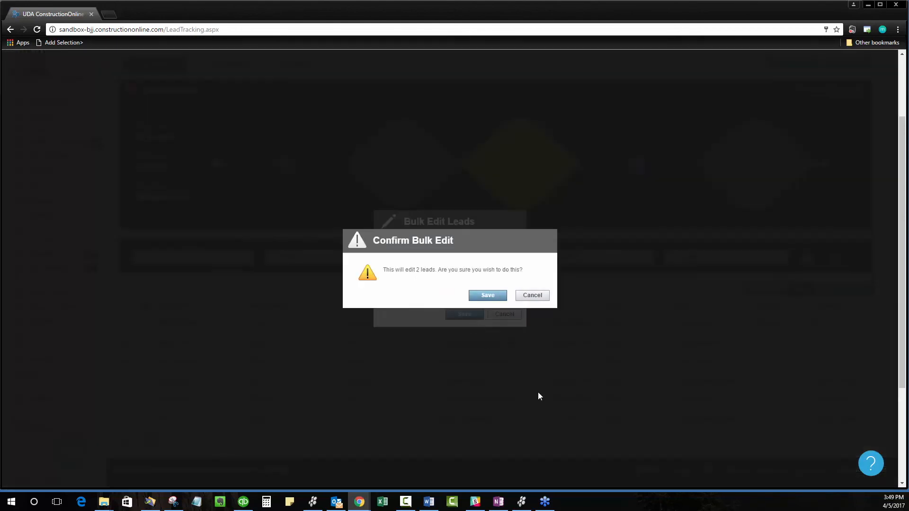
{"action": "left_click", "coordinate": [486, 296]}
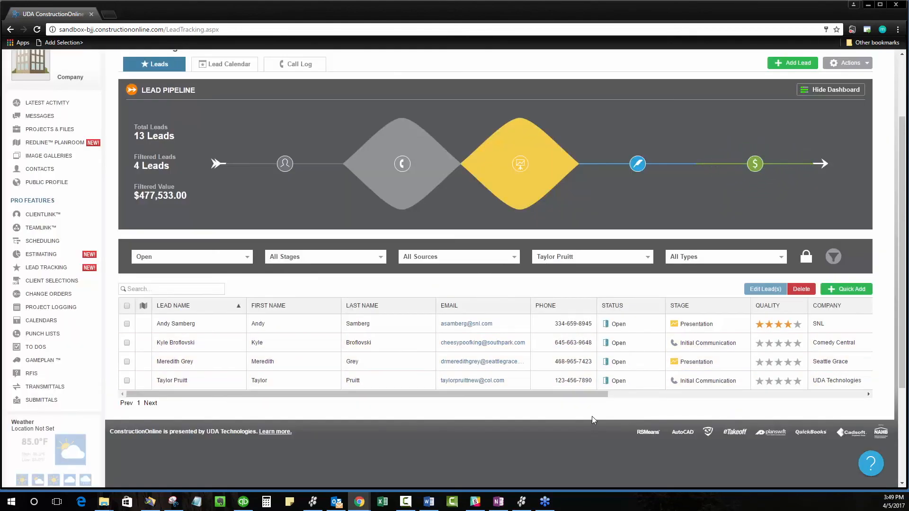
Step: Filter the leads to Closed - Won status and deselect the two edited leads
{"action": "left_click", "coordinate": [189, 267]}
{"action": "left_click", "coordinate": [170, 326]}
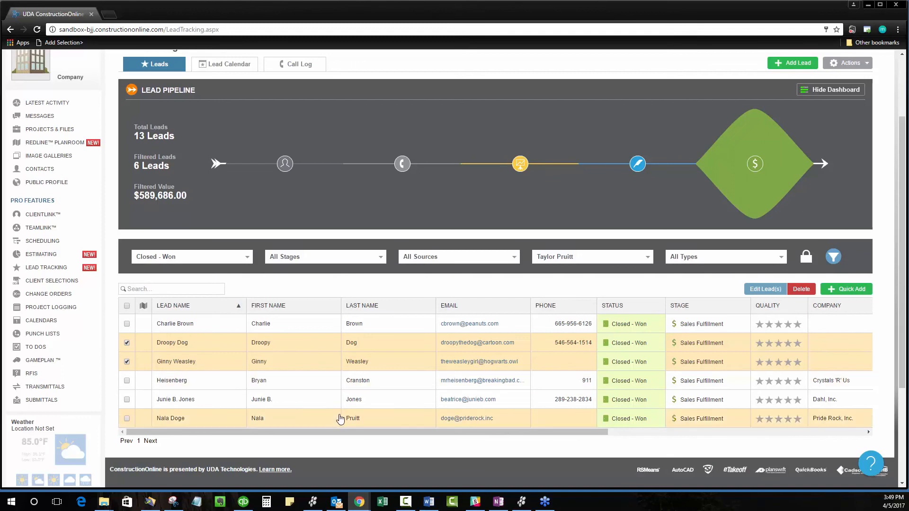
{"action": "left_click", "coordinate": [126, 342]}
{"action": "left_click", "coordinate": [126, 361]}
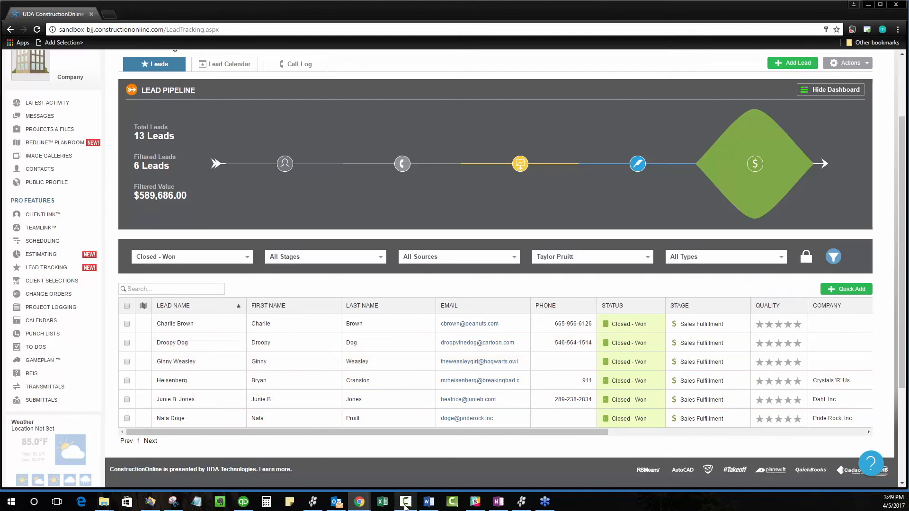
Step: Check the sales representative filter choices and keep the currently selected representative
{"action": "mouse_move", "coordinate": [404, 507]}
{"action": "left_click", "coordinate": [573, 258]}
{"action": "left_click", "coordinate": [562, 300]}
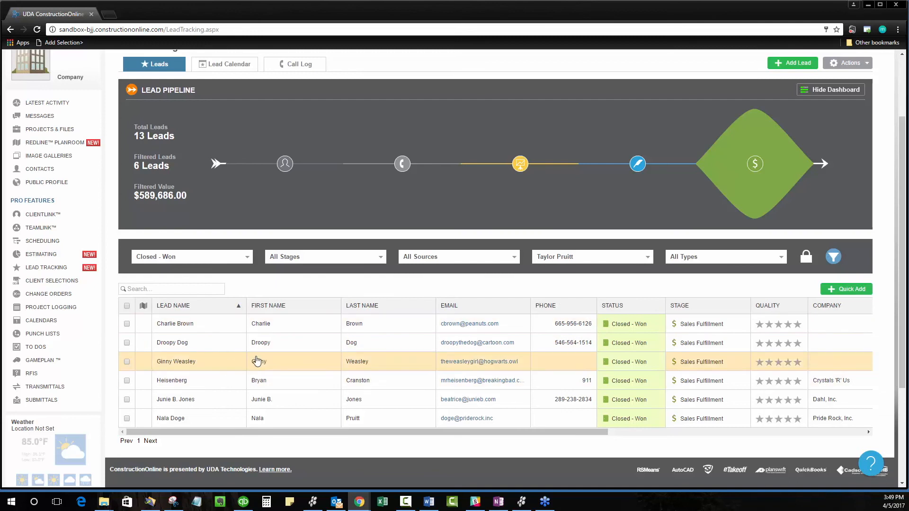
Step: Try bulk editing the Sales Representative of all listed leads, and cancel the edit without saving
{"action": "left_click", "coordinate": [126, 305]}
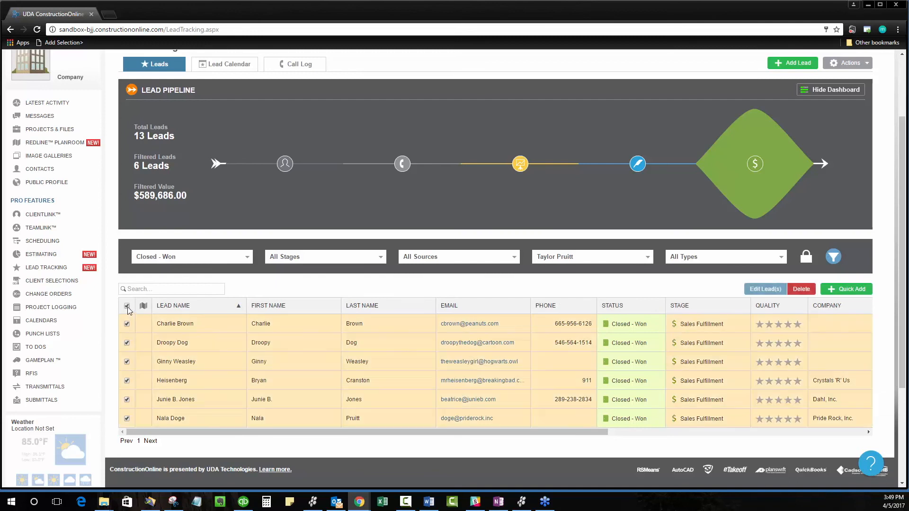
{"action": "left_click", "coordinate": [765, 289]}
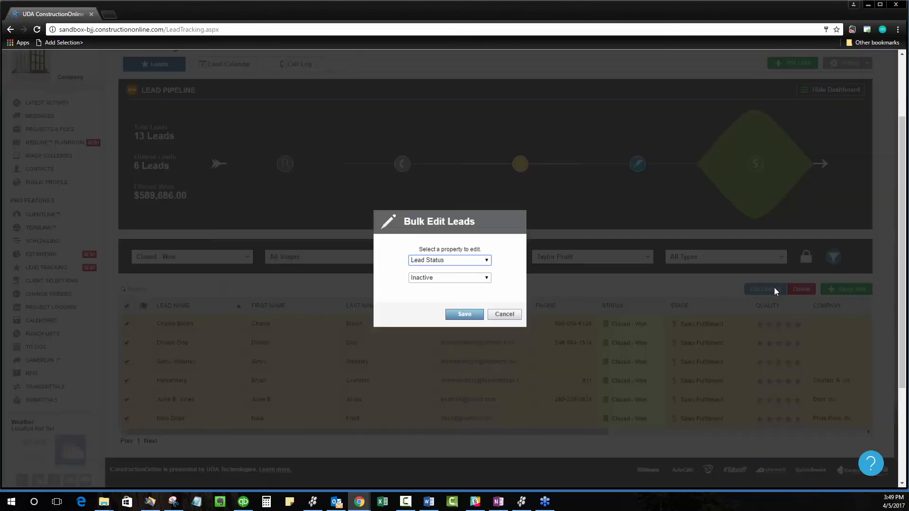
{"action": "left_click", "coordinate": [433, 260]}
{"action": "left_click", "coordinate": [434, 317]}
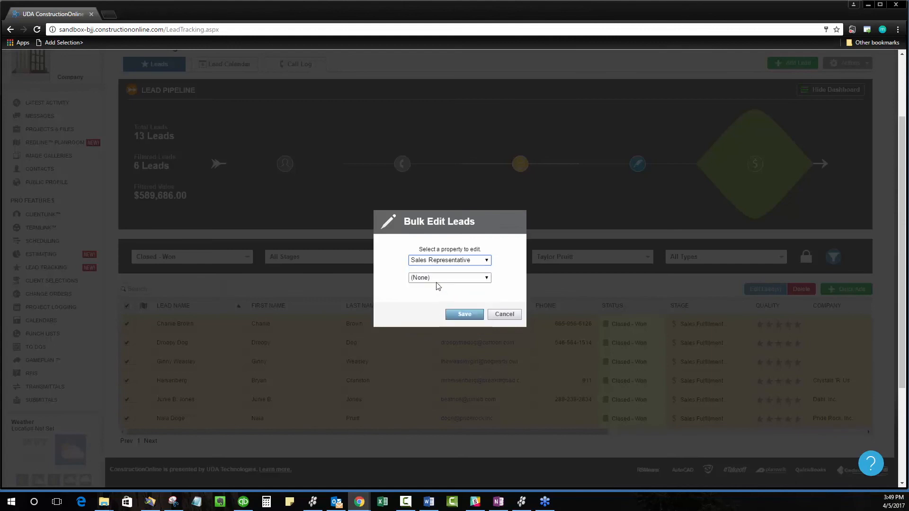
{"action": "left_click", "coordinate": [435, 277]}
{"action": "left_click", "coordinate": [437, 300]}
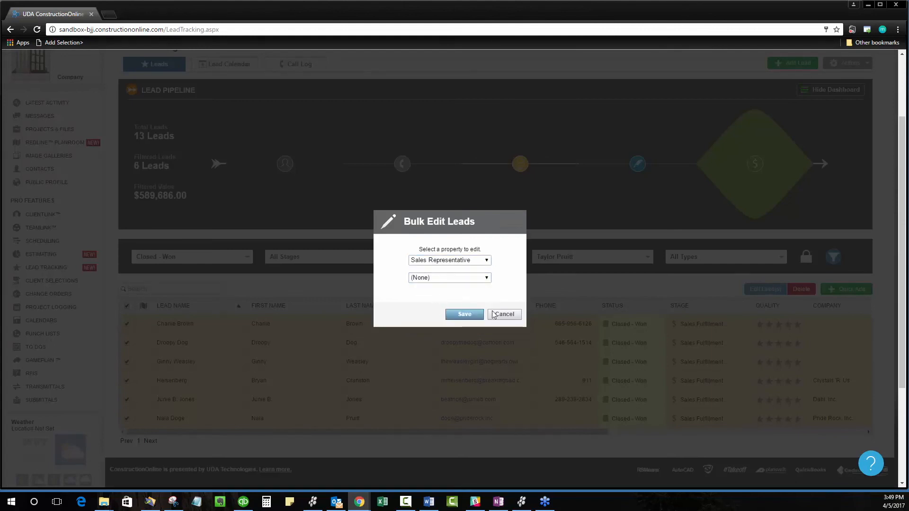
{"action": "left_click", "coordinate": [506, 315]}
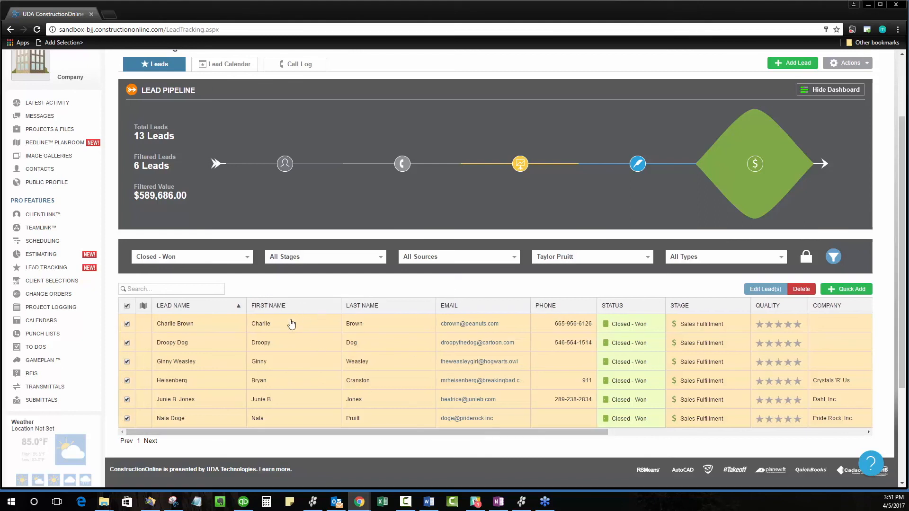
Step: Reorder the lead list columns so Next Callback and Phone directly follow Lead Name, and deselect all leads
{"action": "mouse_move", "coordinate": [280, 312]}
{"action": "left_mouse_down"}
{"action": "mouse_move", "coordinate": [407, 308]}
{"action": "mouse_move", "coordinate": [273, 312]}
{"action": "left_mouse_up"}
{"action": "left_click_drag", "start_coordinate": [586, 308], "coordinate": [270, 319]}
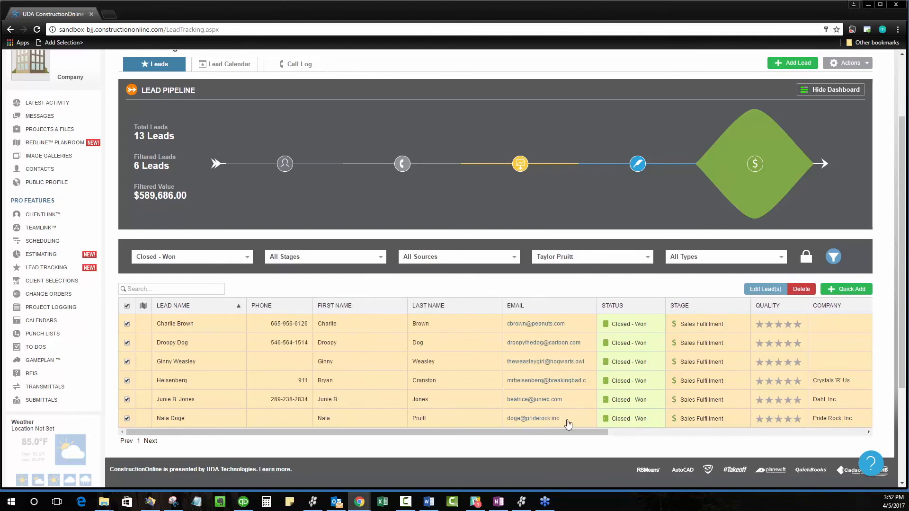
{"action": "left_click_drag", "start_coordinate": [555, 432], "coordinate": [807, 430]}
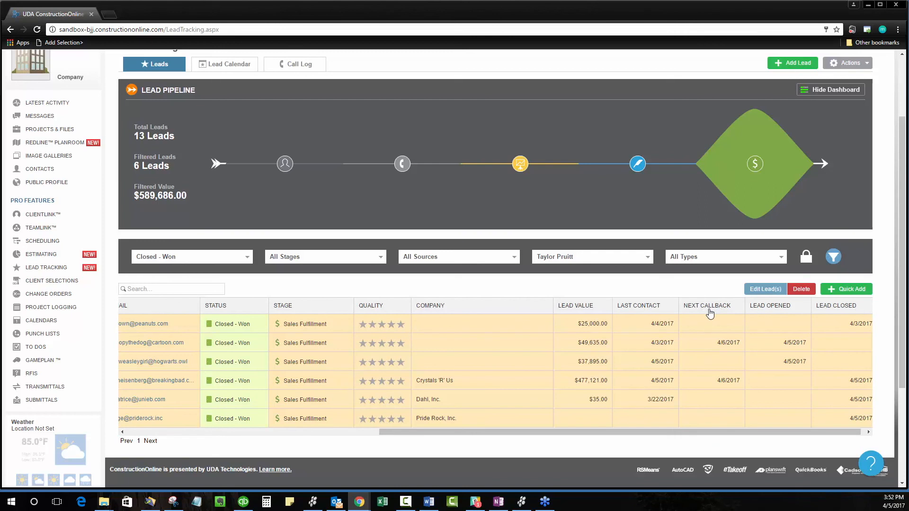
{"action": "left_click_drag", "start_coordinate": [707, 308], "coordinate": [163, 307]}
{"action": "left_click_drag", "start_coordinate": [426, 432], "coordinate": [173, 432]}
{"action": "left_click_drag", "start_coordinate": [540, 305], "coordinate": [267, 316]}
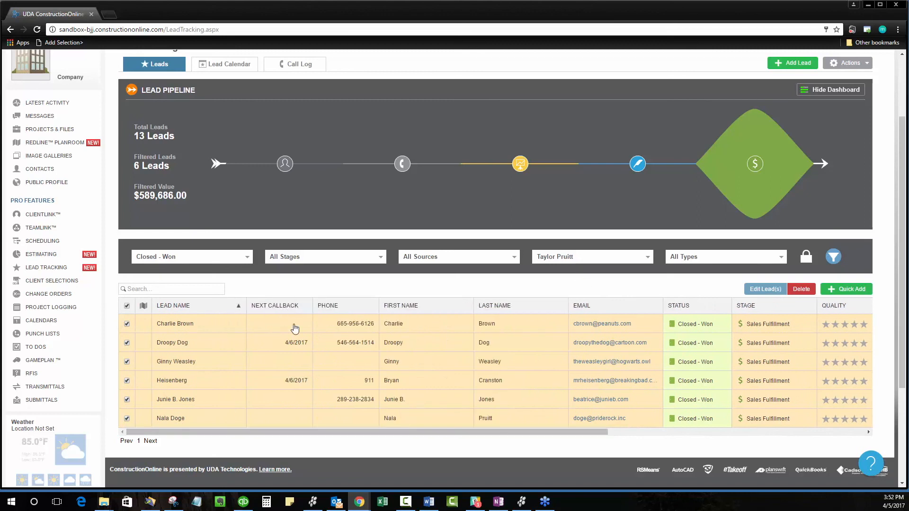
{"action": "left_click", "coordinate": [127, 306]}
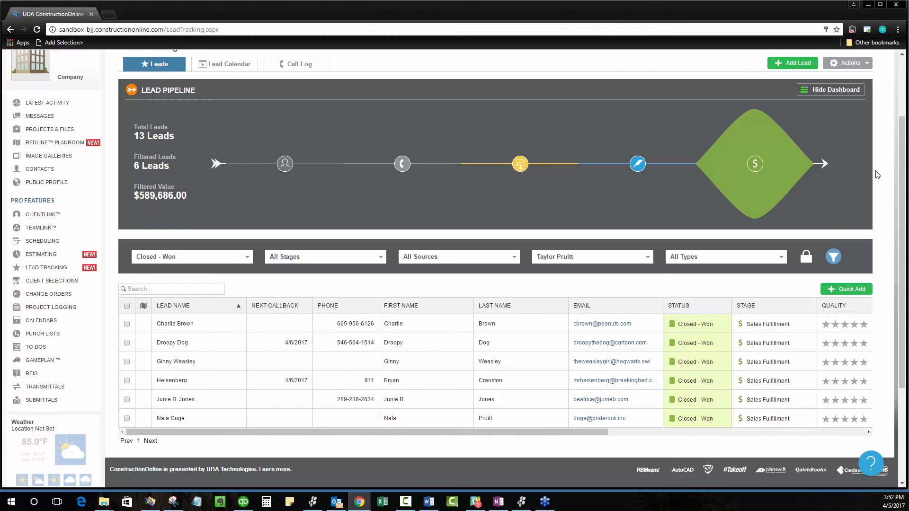
Step: In the column settings, hide Lead Name, Lead Opened and Lead Closed, place First Name and Last Name first, and save
{"action": "left_click", "coordinate": [860, 66]}
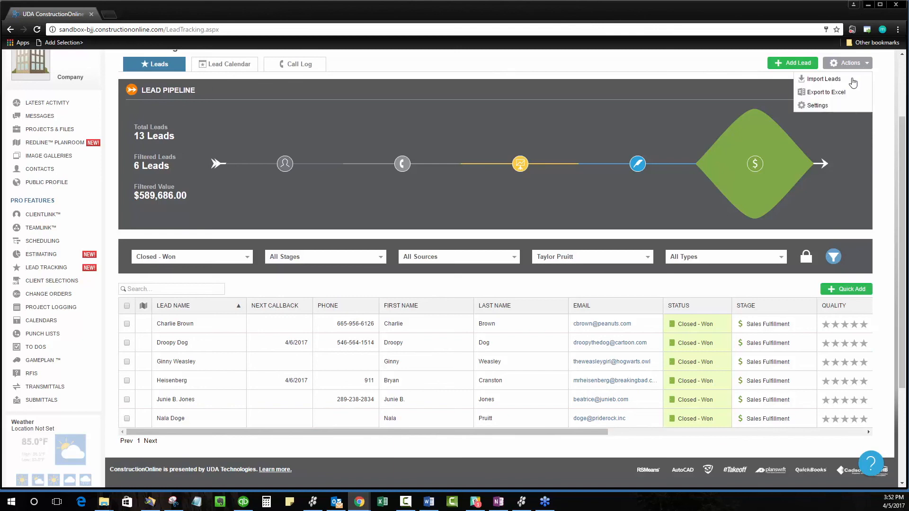
{"action": "left_click", "coordinate": [820, 106]}
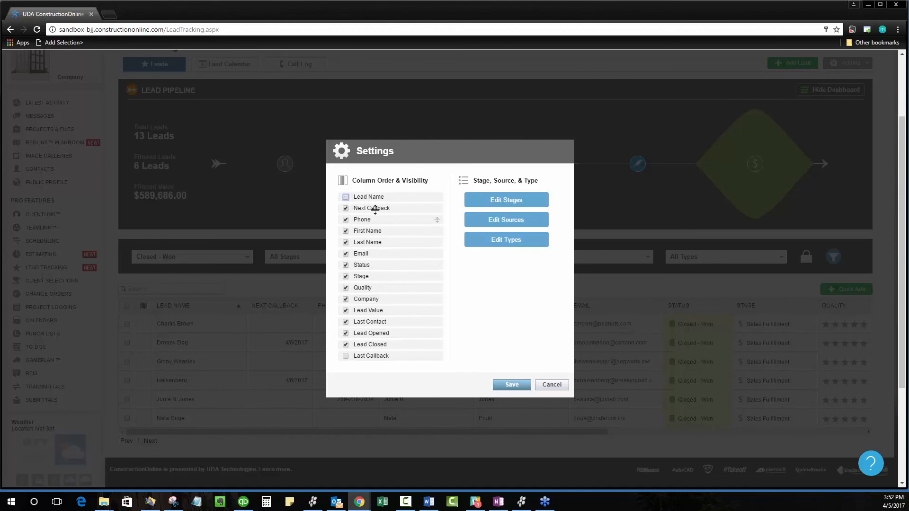
{"action": "left_click_drag", "start_coordinate": [369, 236], "coordinate": [376, 197]}
{"action": "left_click_drag", "start_coordinate": [371, 240], "coordinate": [374, 206]}
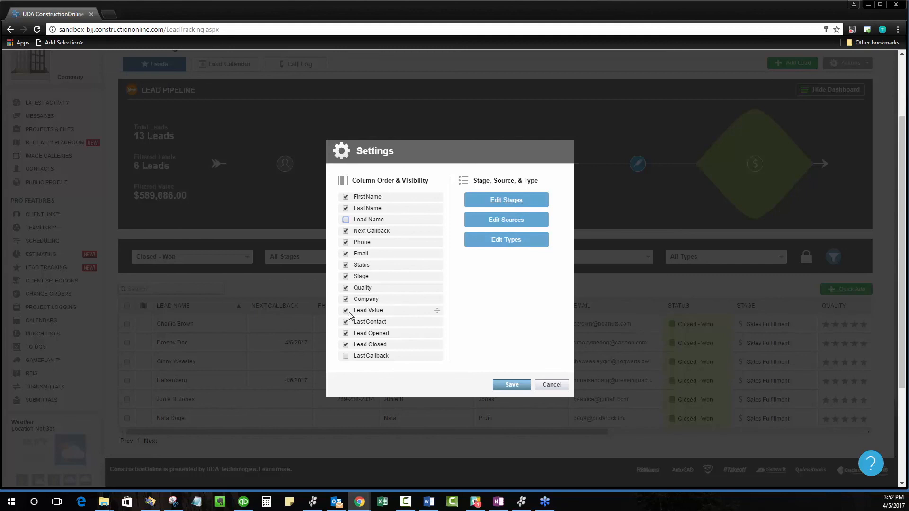
{"action": "left_click", "coordinate": [345, 333]}
{"action": "left_click", "coordinate": [345, 344]}
{"action": "left_click", "coordinate": [511, 384]}
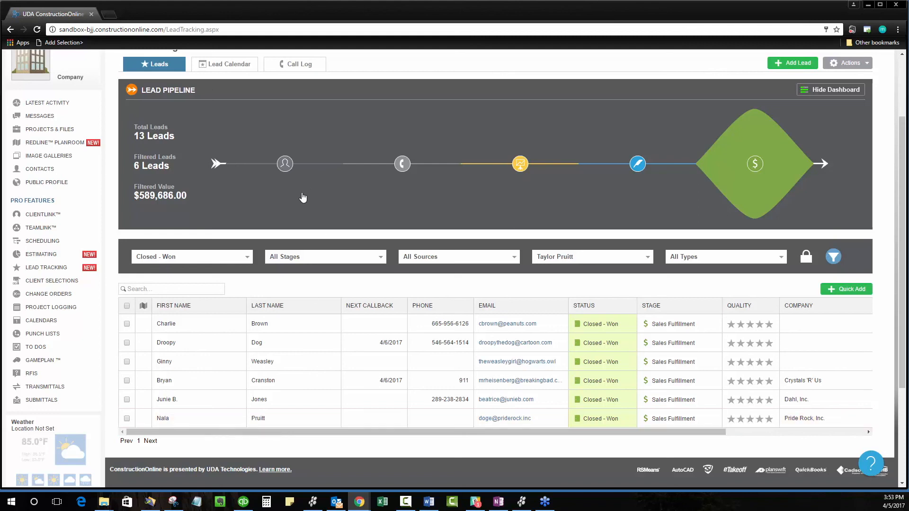
Step: View the leads filtered to Open status, and switch the status filter back to Closed - Won
{"action": "left_click", "coordinate": [243, 258]}
{"action": "left_click", "coordinate": [150, 299]}
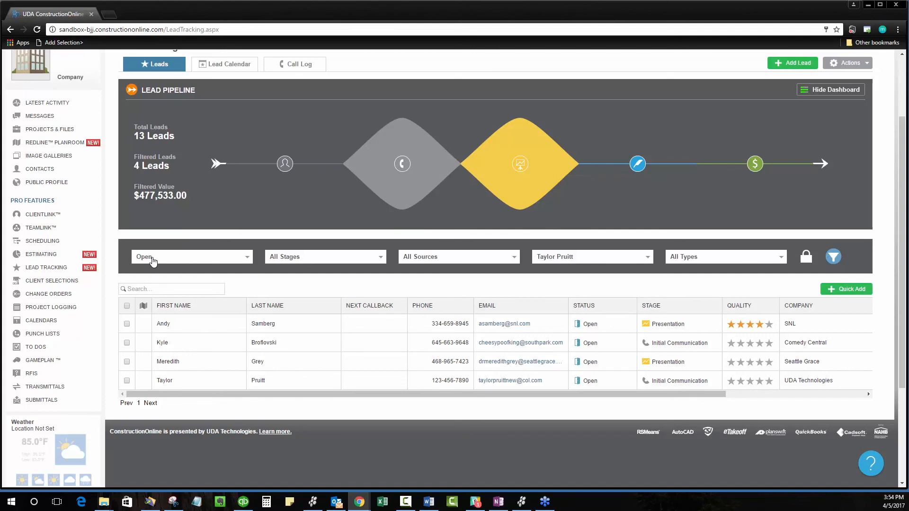
{"action": "left_click", "coordinate": [151, 257]}
{"action": "left_click", "coordinate": [163, 329]}
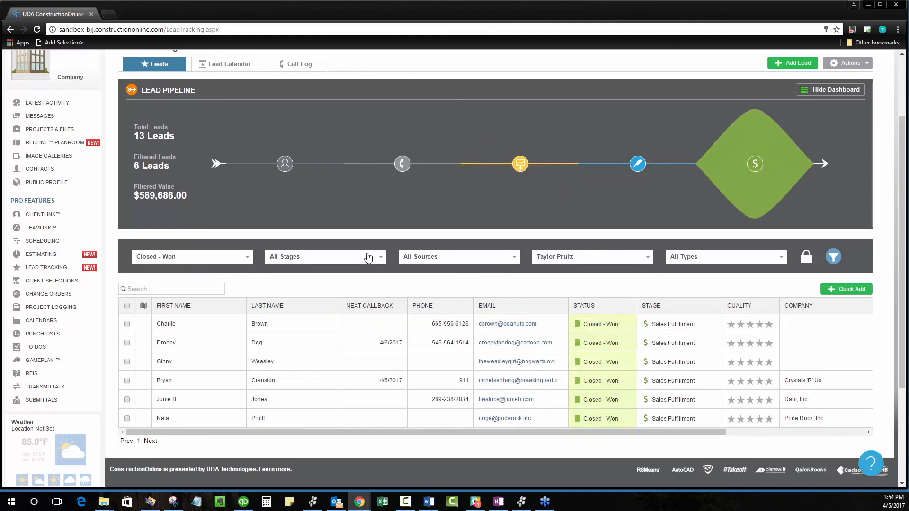
Step: Keep the Closed - Won leads filtered to the same sales representative and read the filtered lead count and value
{"action": "left_click", "coordinate": [634, 260]}
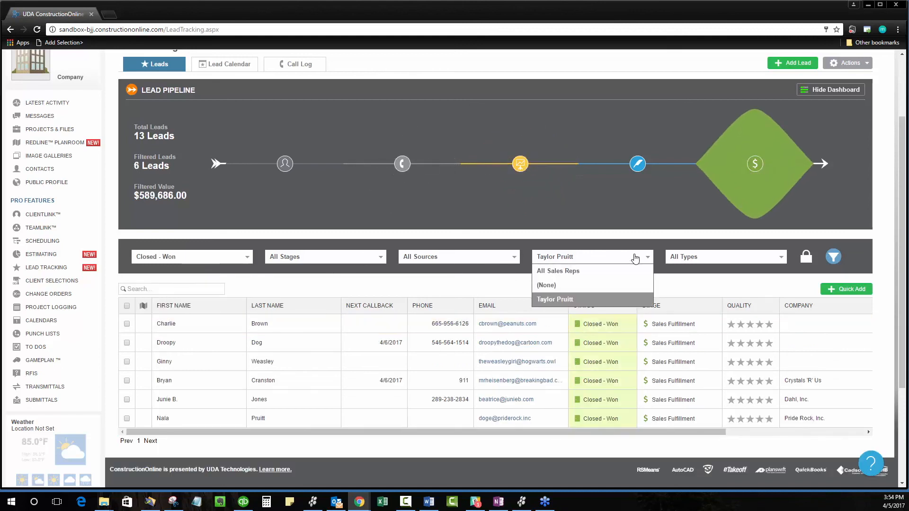
{"action": "left_click", "coordinate": [559, 299]}
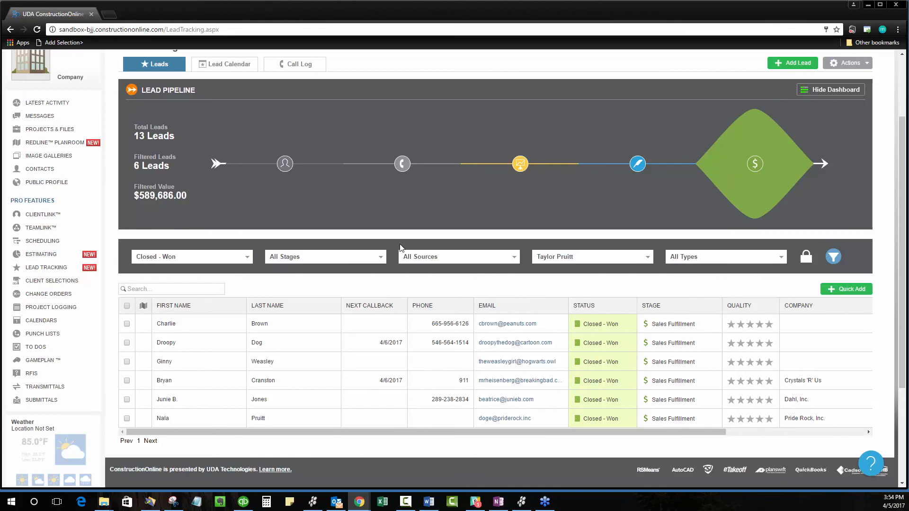
{"action": "left_click", "coordinate": [543, 259]}
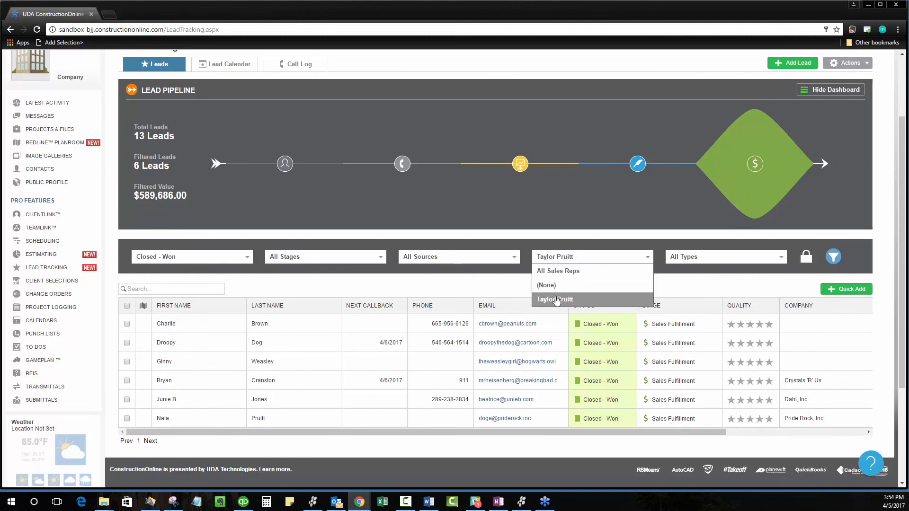
{"action": "left_click", "coordinate": [538, 300]}
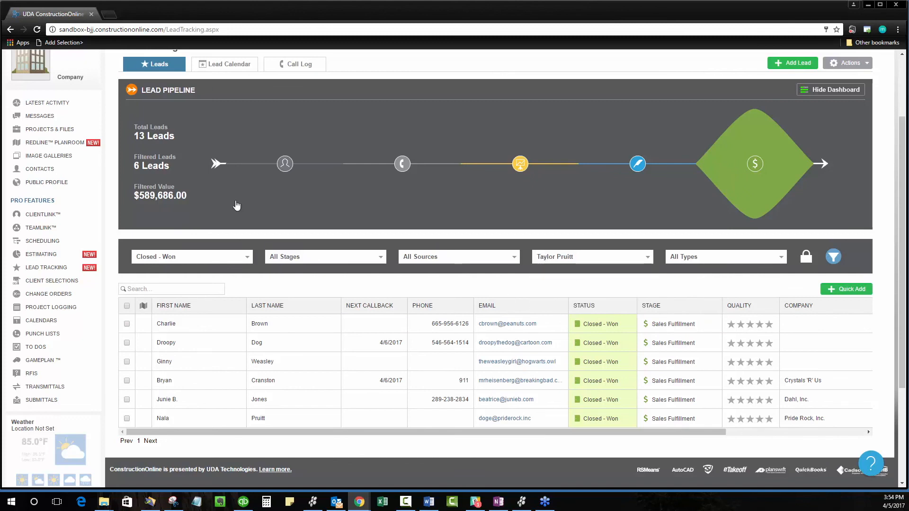
{"action": "left_click_drag", "start_coordinate": [134, 165], "coordinate": [172, 166]}
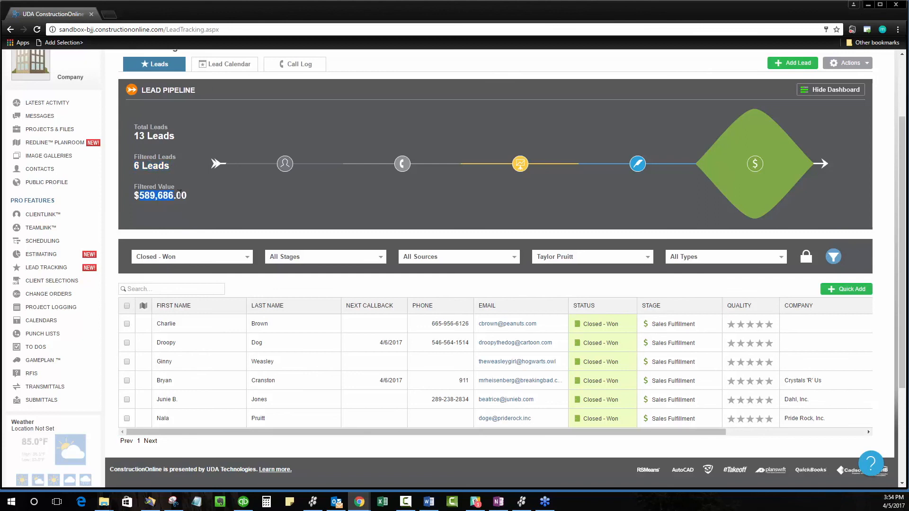
{"action": "left_click_drag", "start_coordinate": [186, 194], "coordinate": [189, 195]}
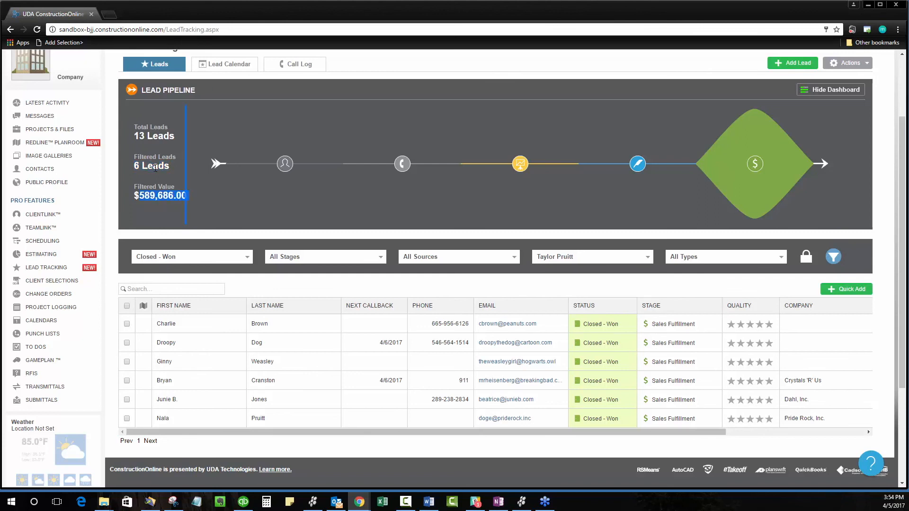